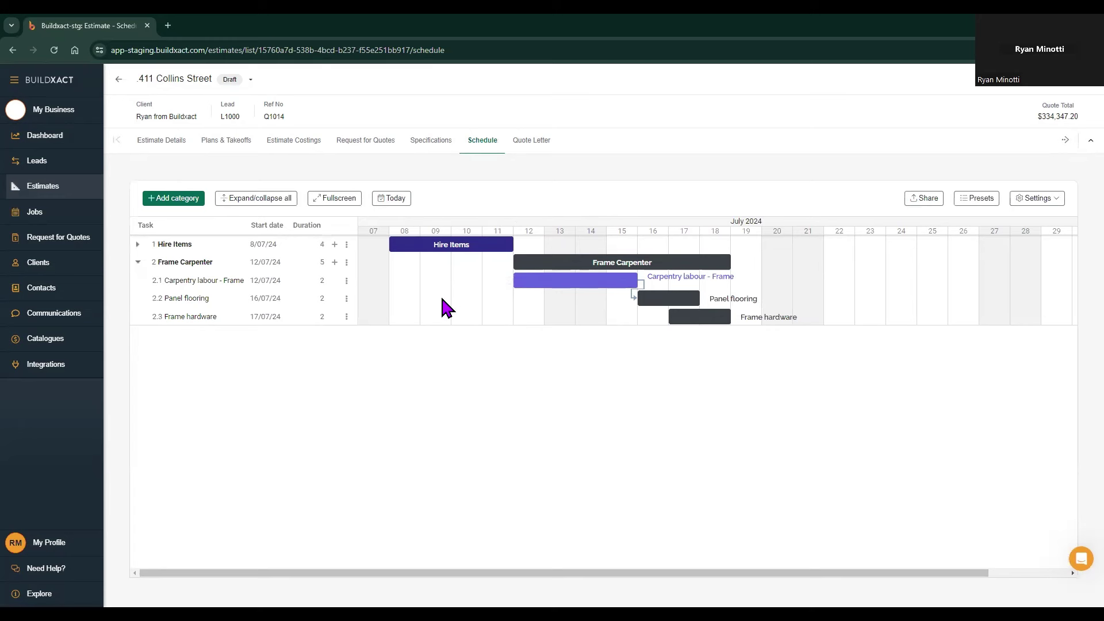
click(233, 80)
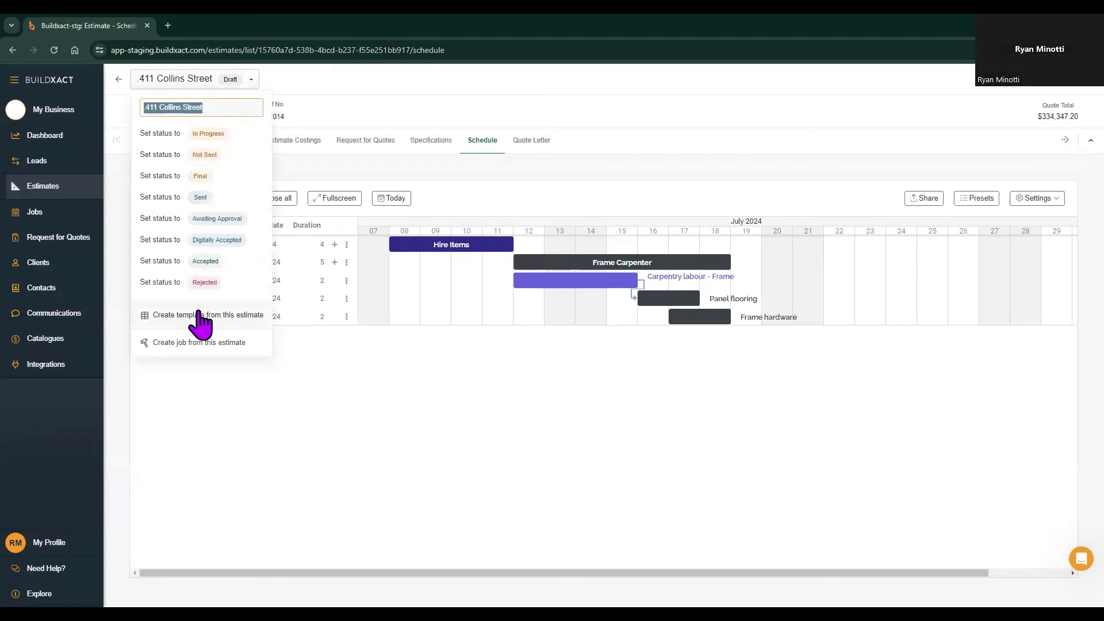
click(201, 343)
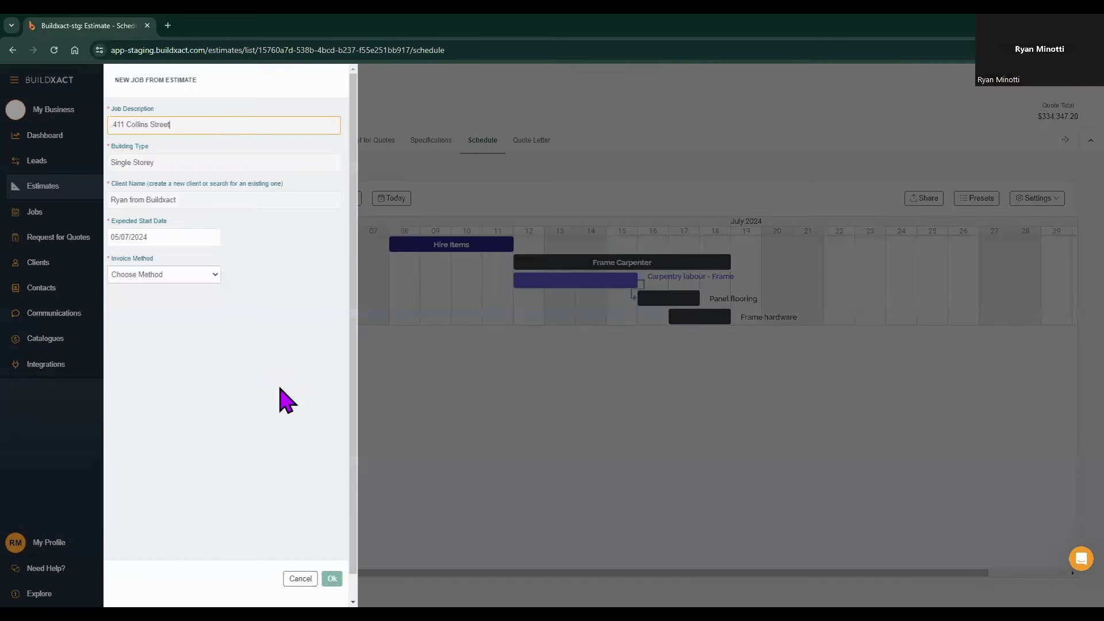
click(185, 274)
click(180, 298)
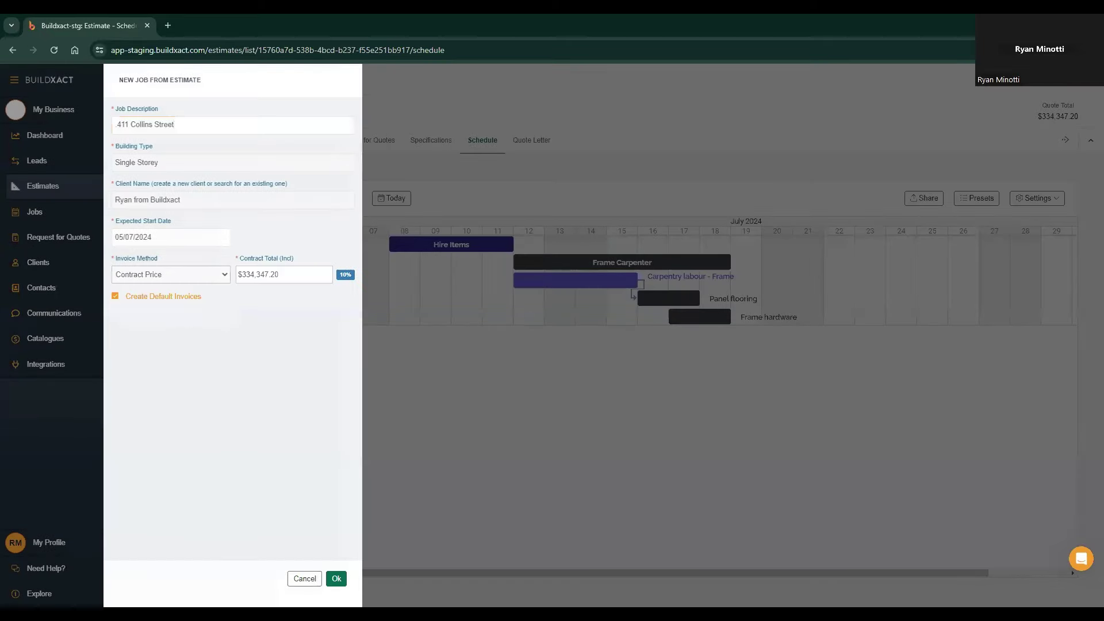
click(337, 578)
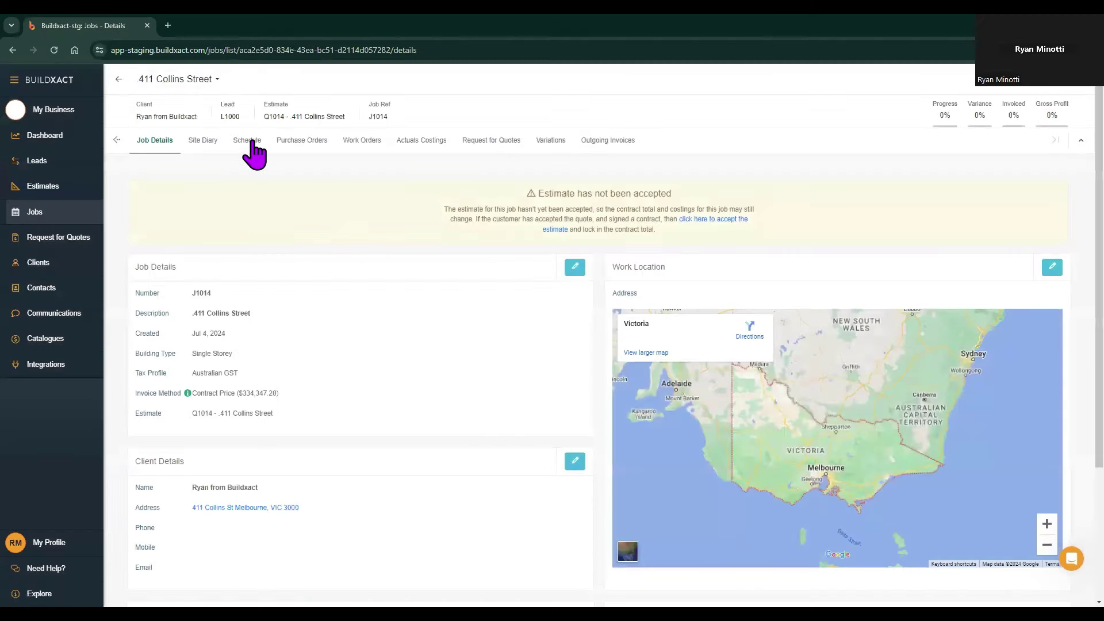
Step: Check job J1014's copied schedule, then view the linked estimate's schedule, now read only
click(246, 141)
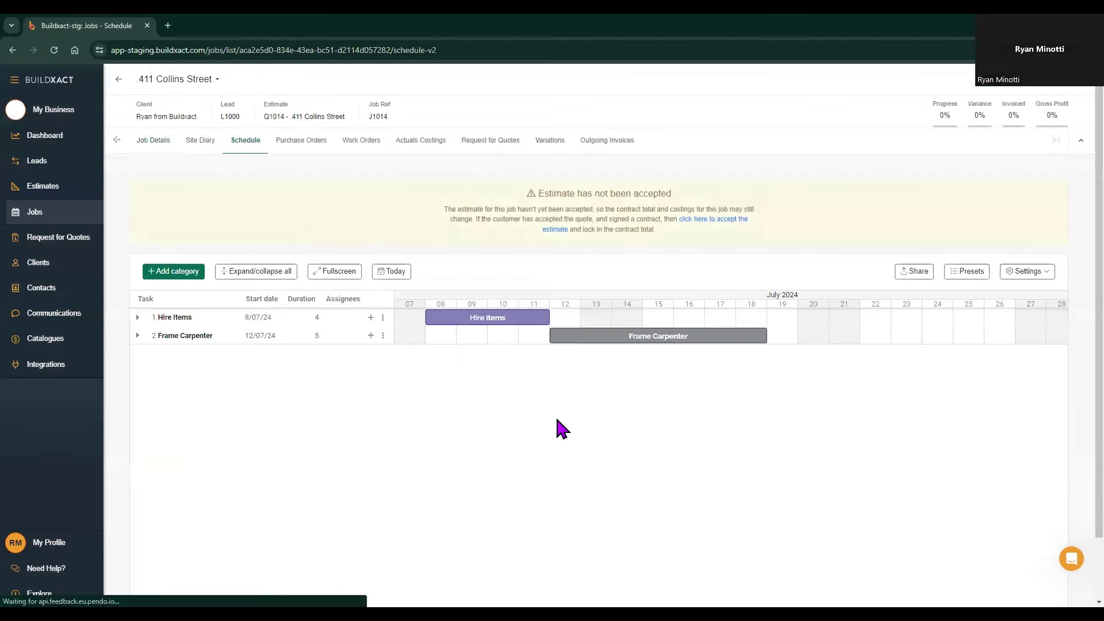
click(118, 141)
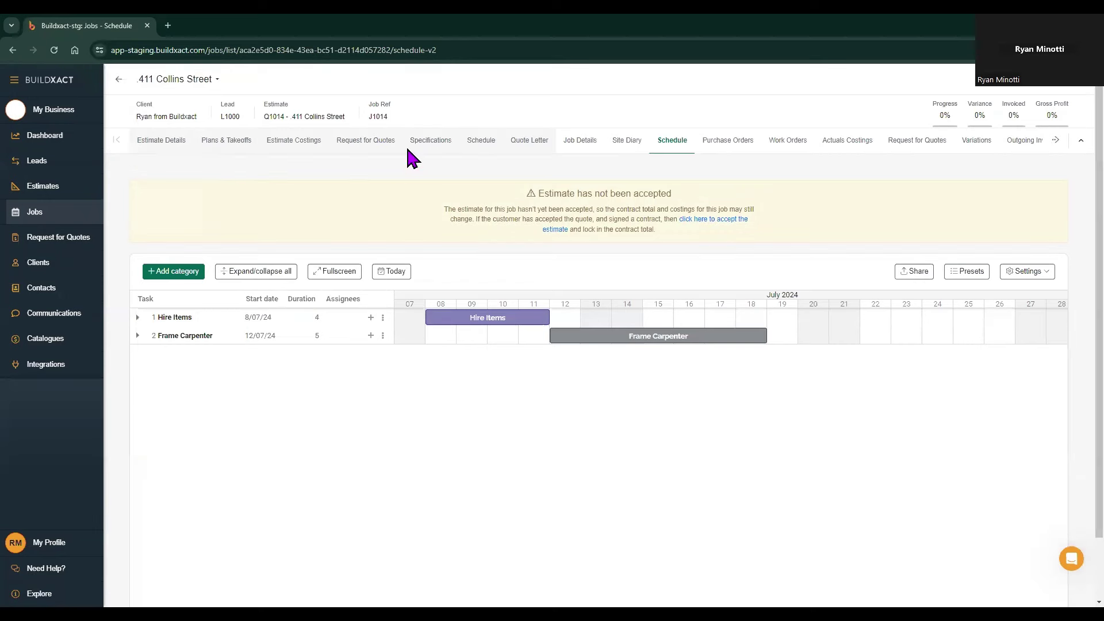
click(482, 143)
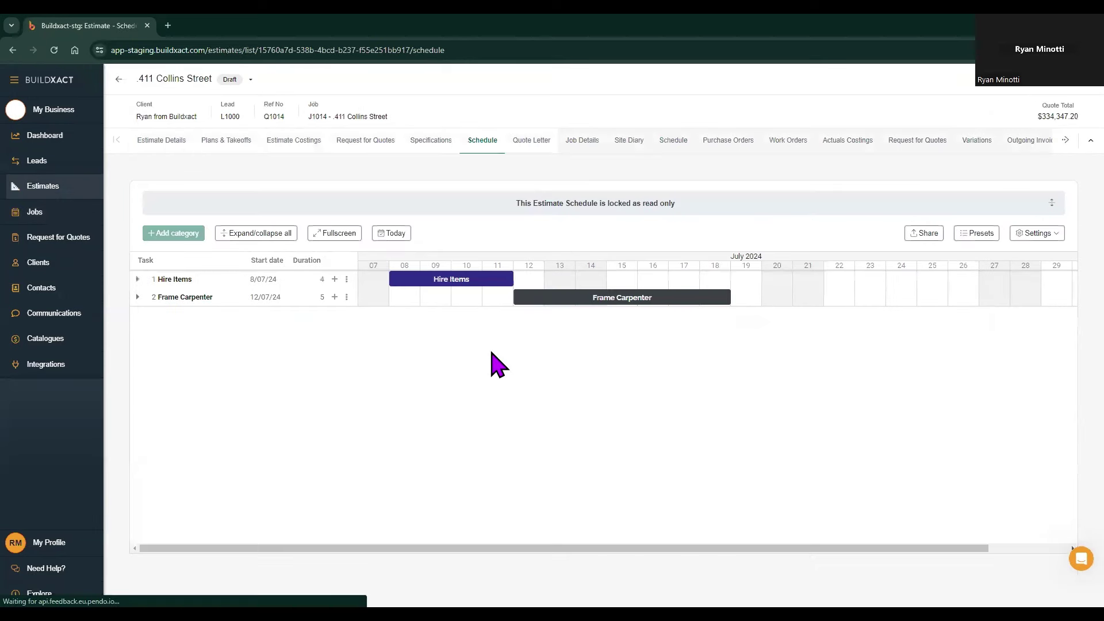
Step: Return to job J1014's schedule
click(670, 151)
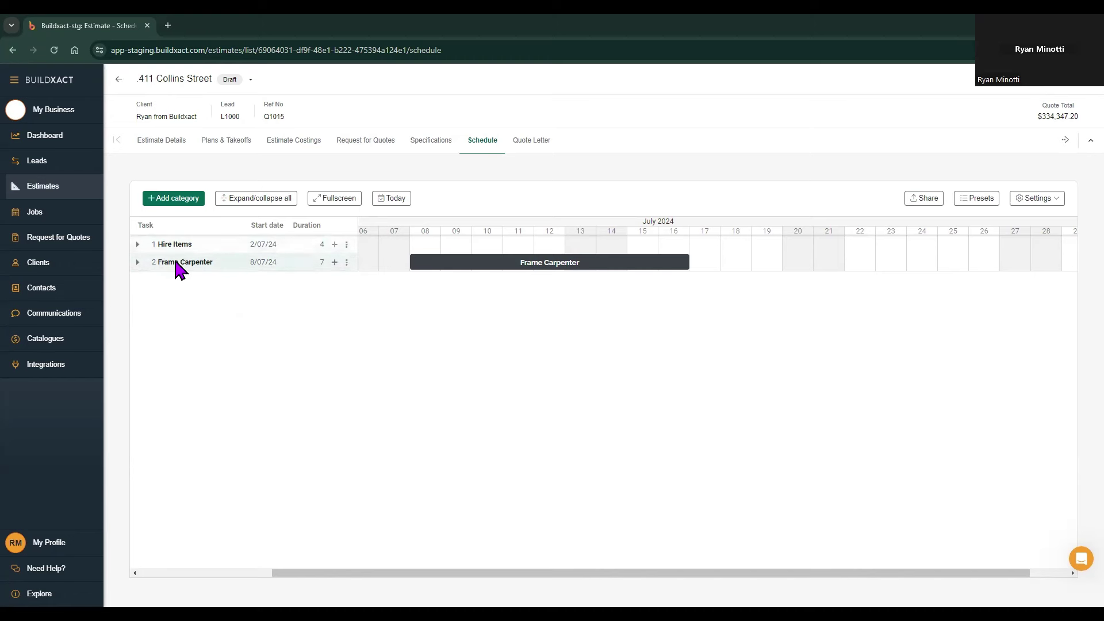
Step: Expand Frame Carpenter to reveal Carpentry labour - Frame, Frame hardware and Panel flooring
click(138, 263)
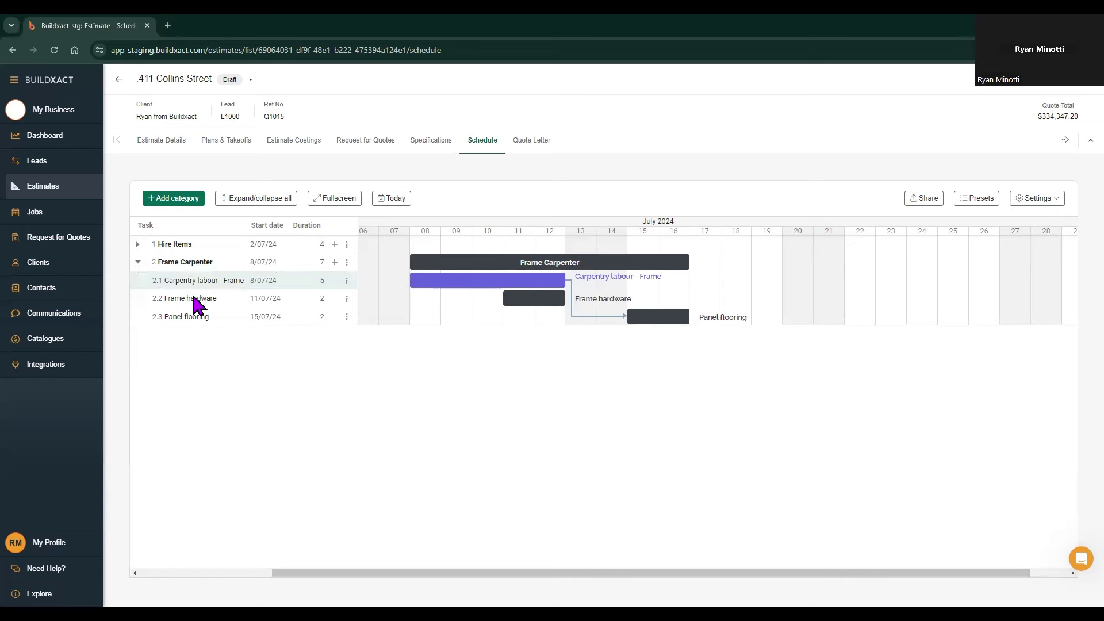
click(281, 141)
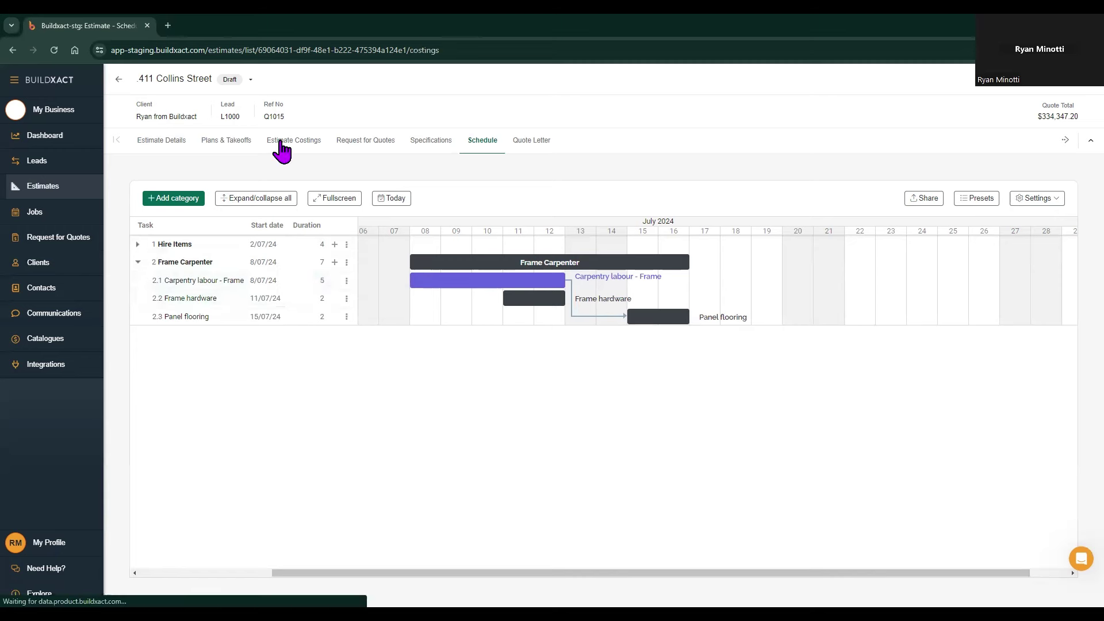
click(268, 235)
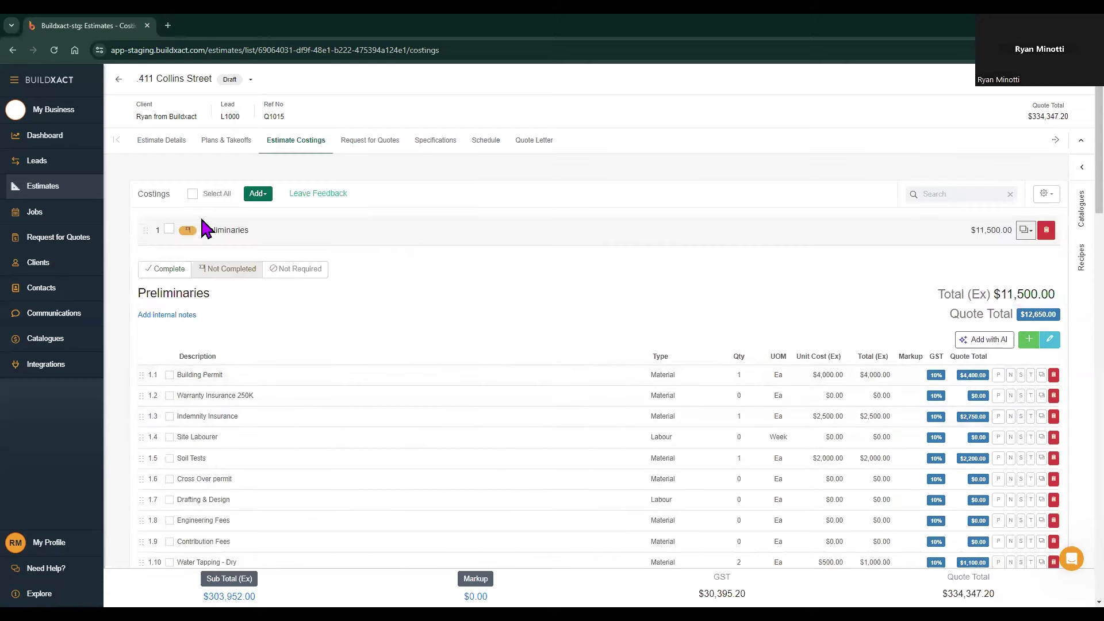
click(488, 143)
click(137, 262)
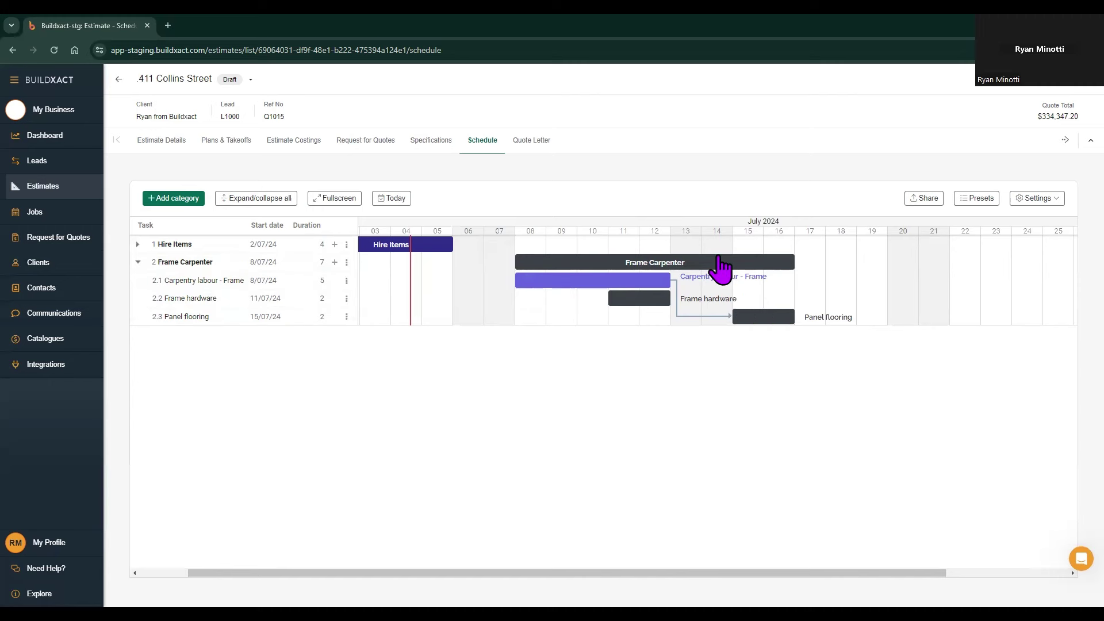
Step: Collapse Frame Carpenter so only Hire Items and Frame Carpenter remain listed
mouse_move(523, 281)
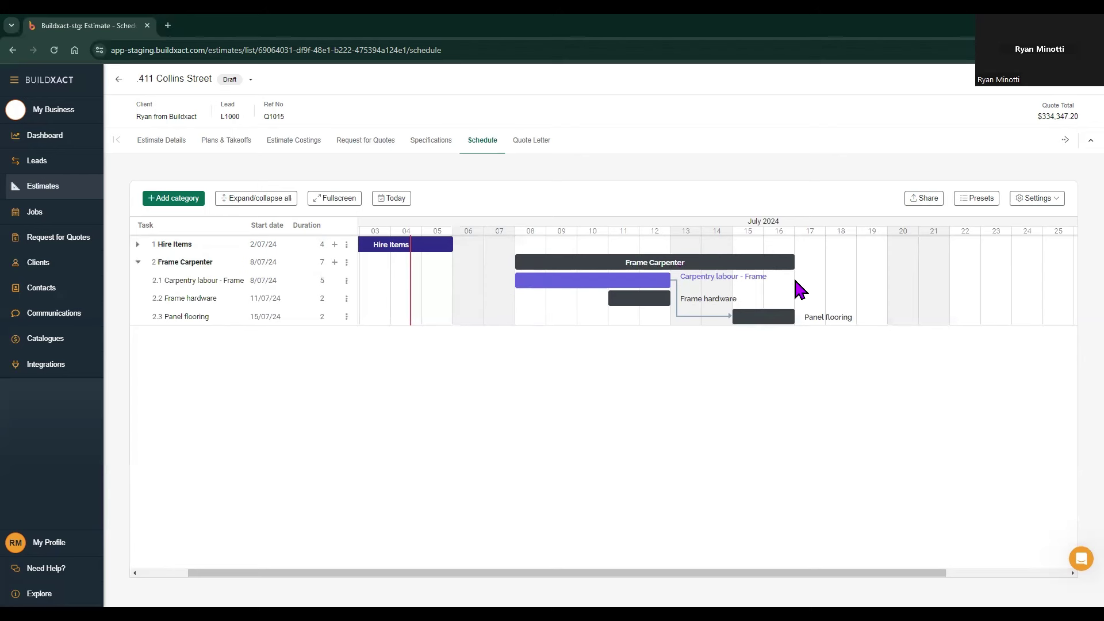
mouse_move(795, 322)
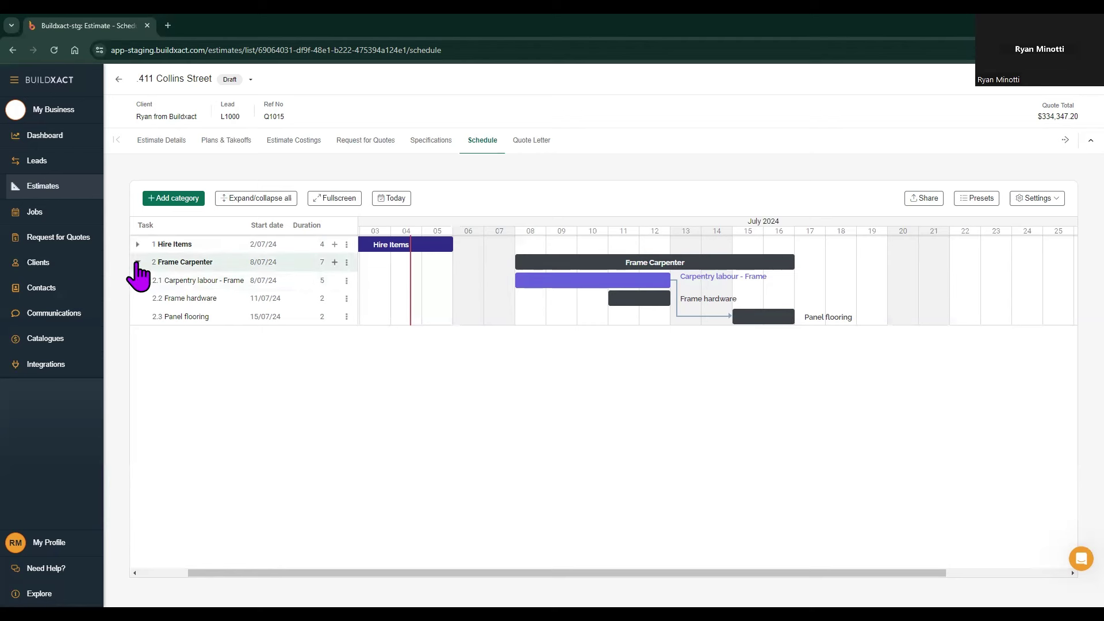
click(137, 262)
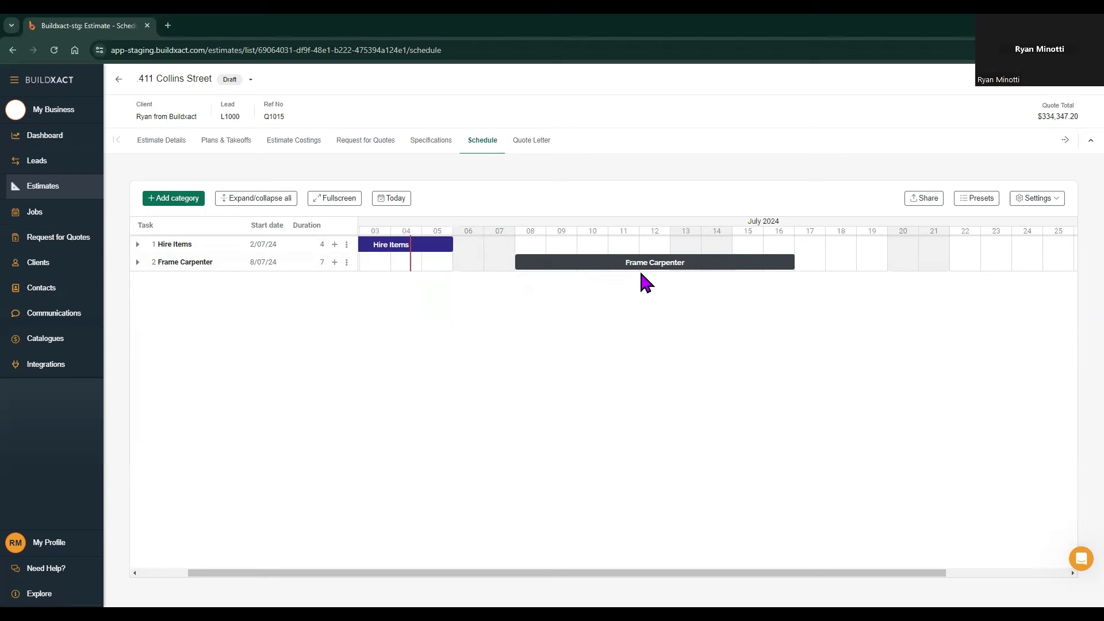
Step: Expand Frame Carpenter, select task 2.1 Carpentry labour - Frame, and scroll the chart to today
click(138, 263)
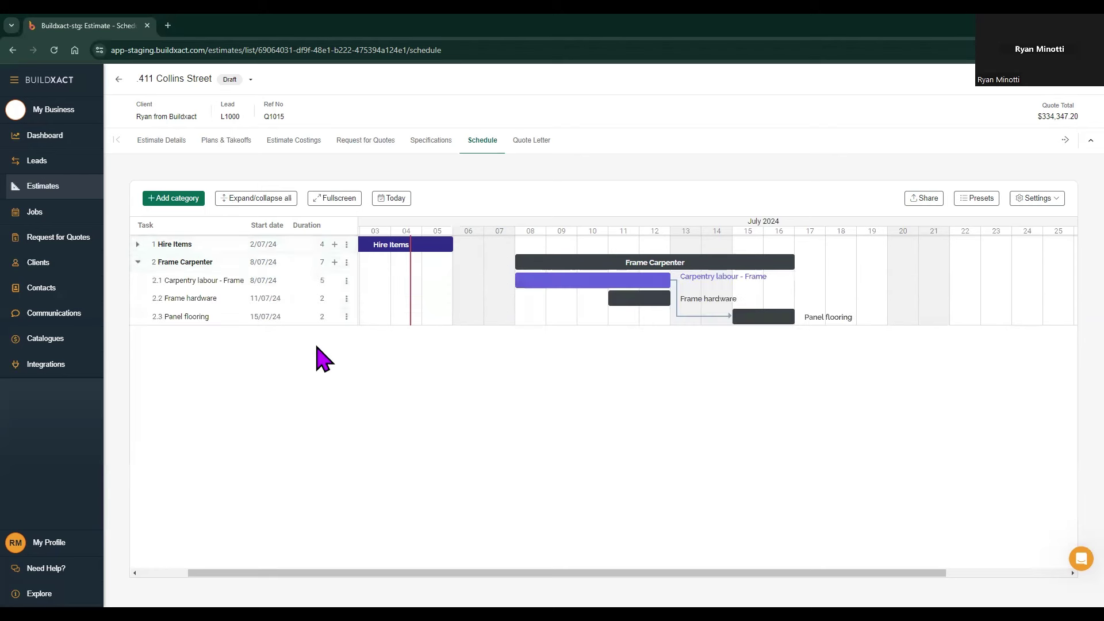
click(226, 285)
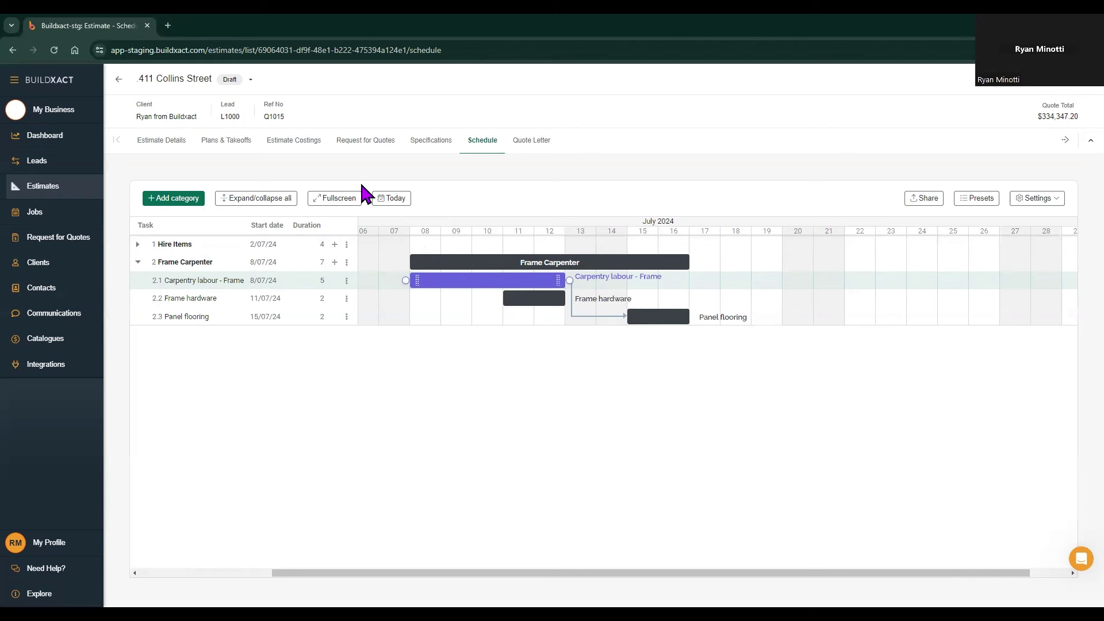
click(396, 199)
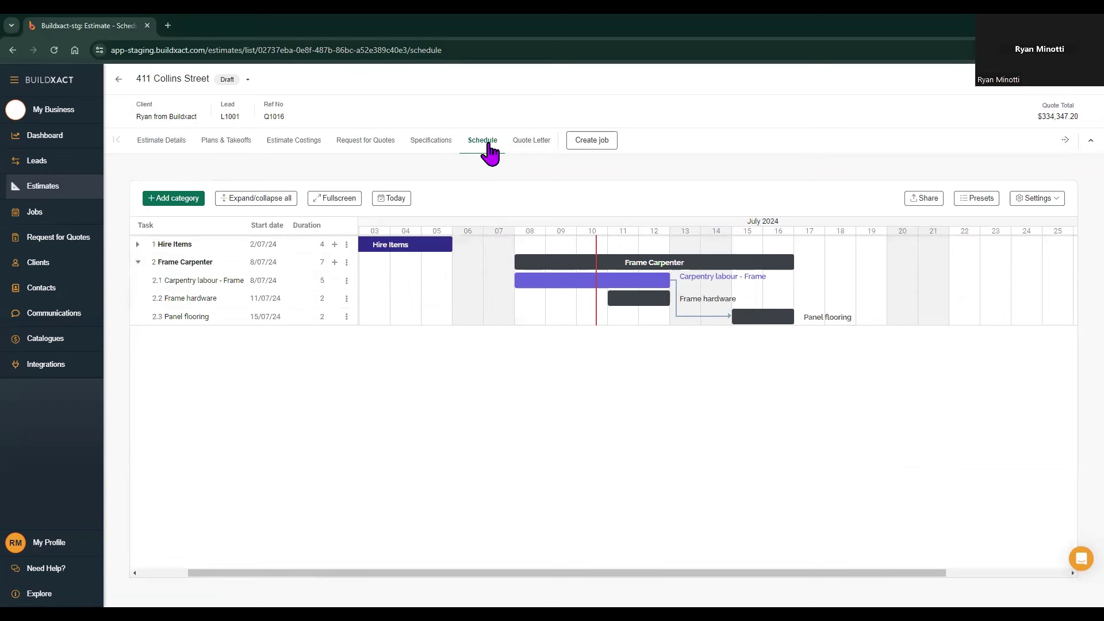
Step: In Estimate Costings, flag Ground Floor and First Floor face brickwork labour (9.4, 9.5) as tasks
click(290, 145)
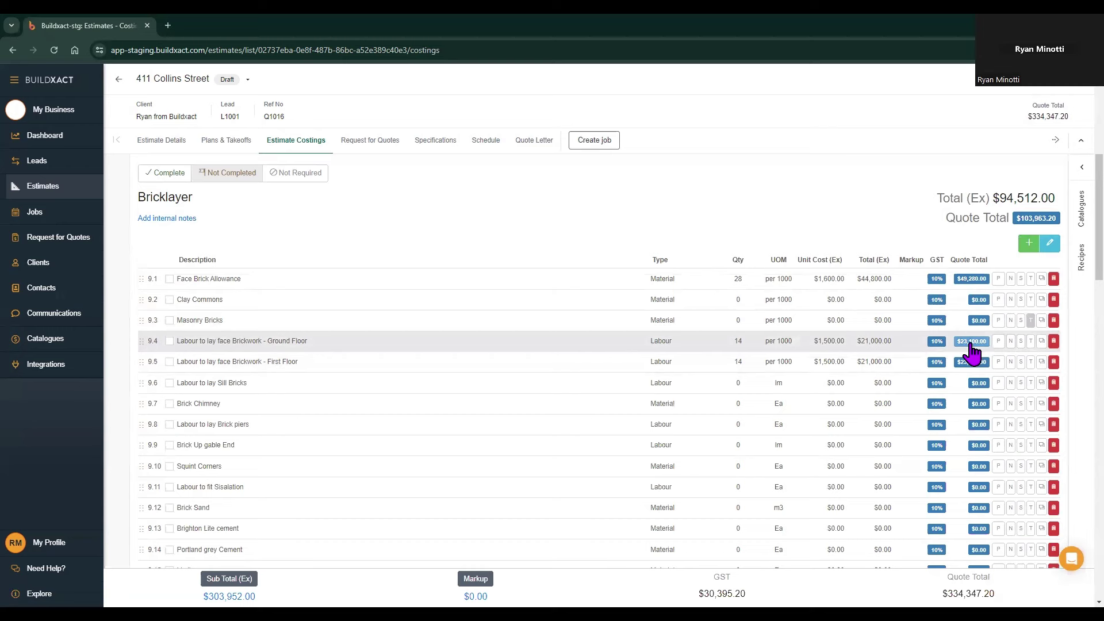
click(1031, 343)
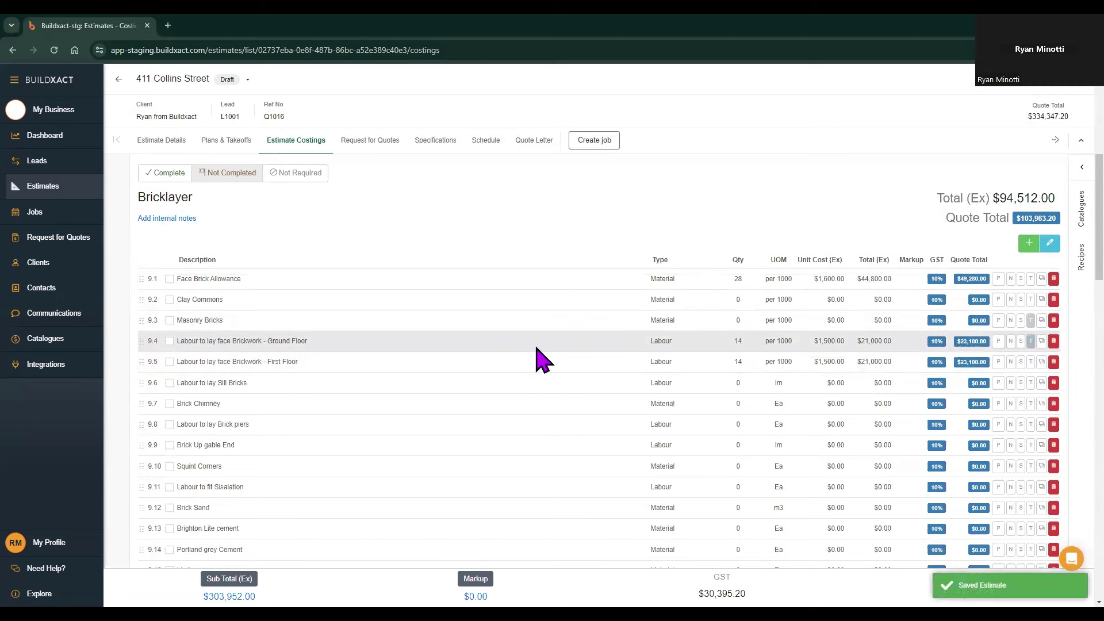
click(1031, 363)
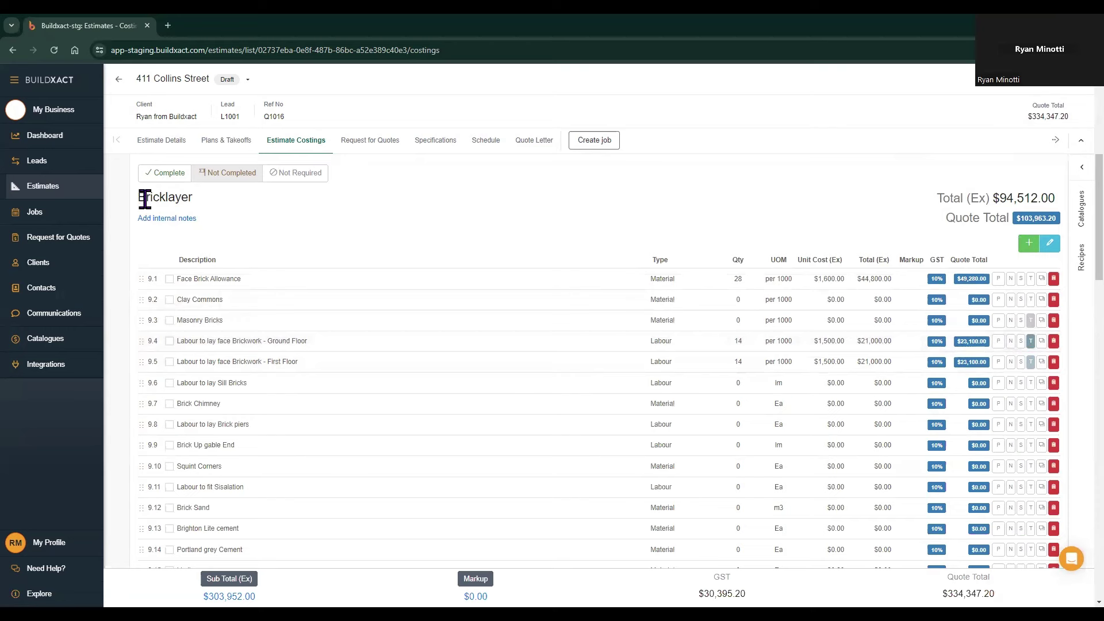
Step: Return to the Schedule and expand the Bricklayer category to show its two brickwork tasks
click(483, 151)
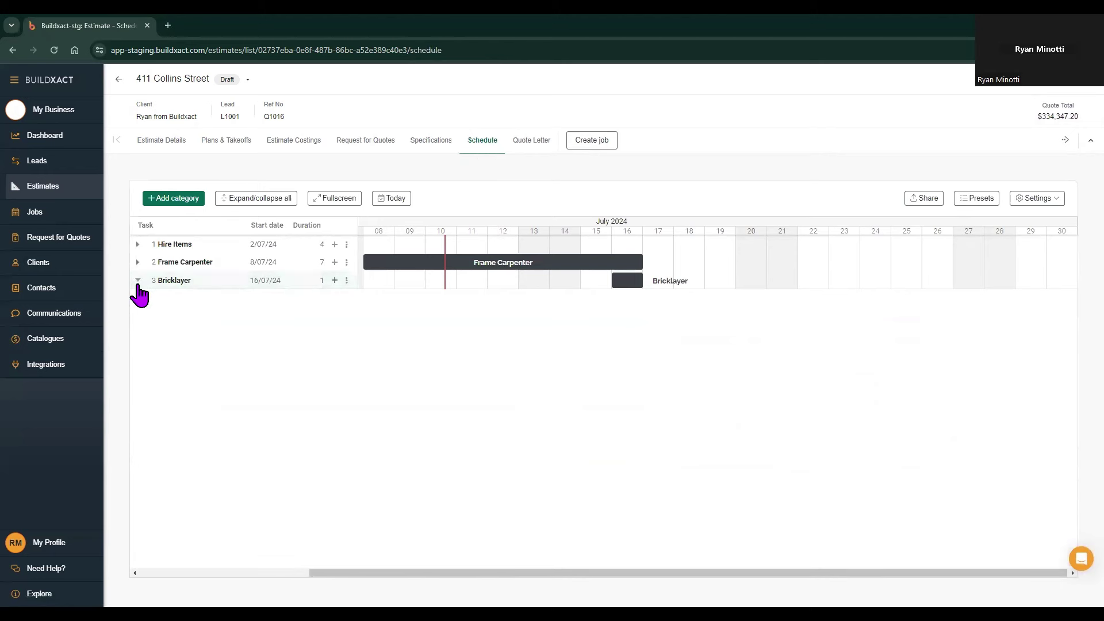
click(138, 282)
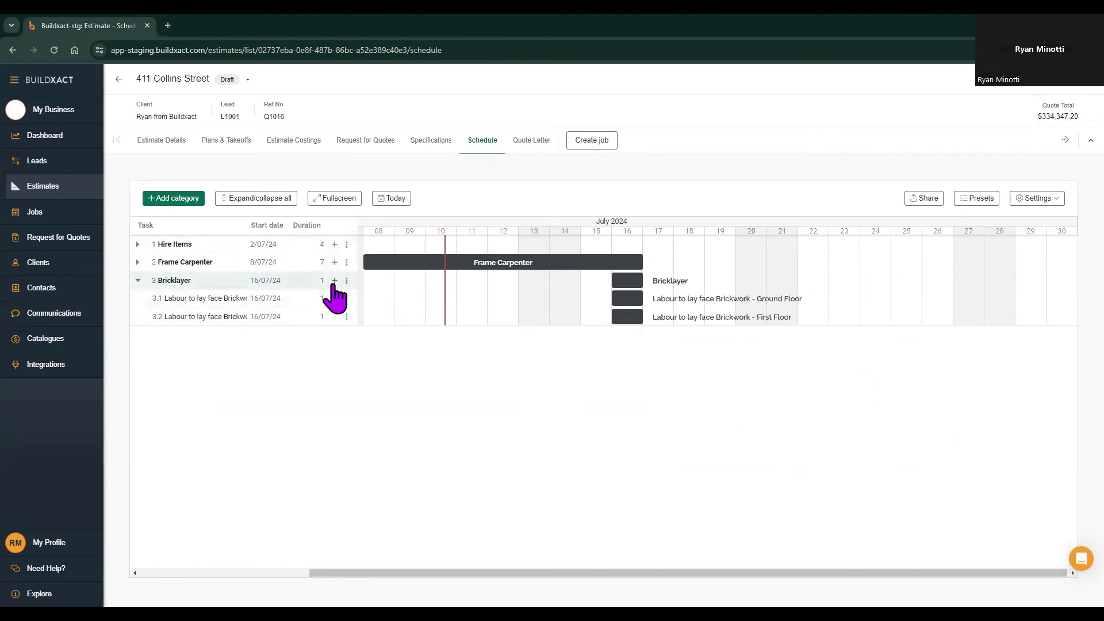
Step: Add a 'New brick task' to the Bricklayer category on 17/07/24
click(334, 282)
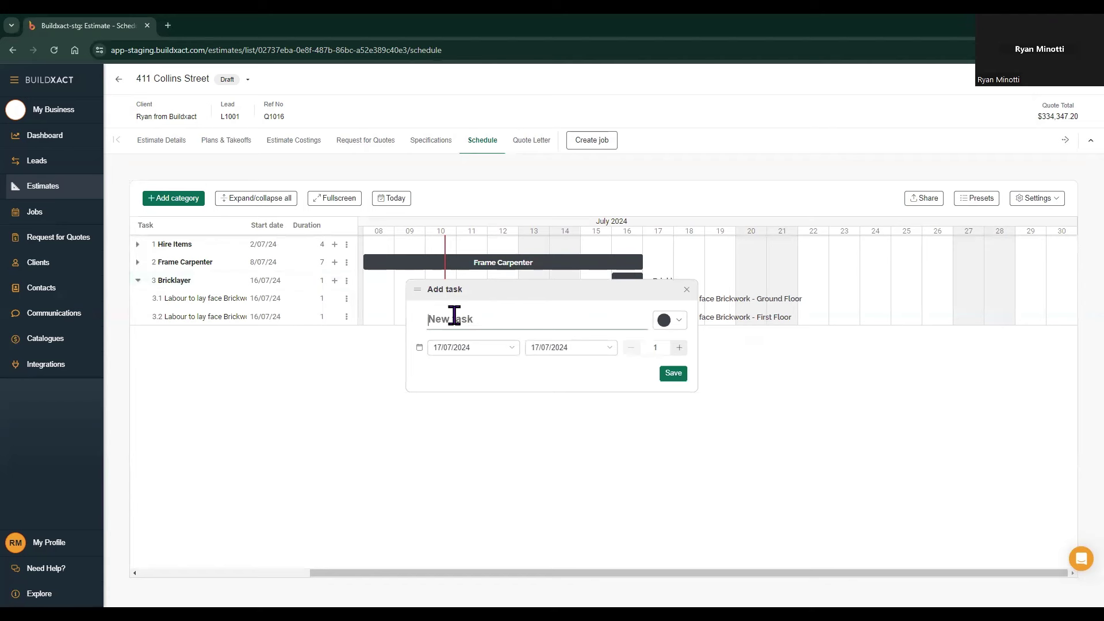
text(New brick task)
click(678, 374)
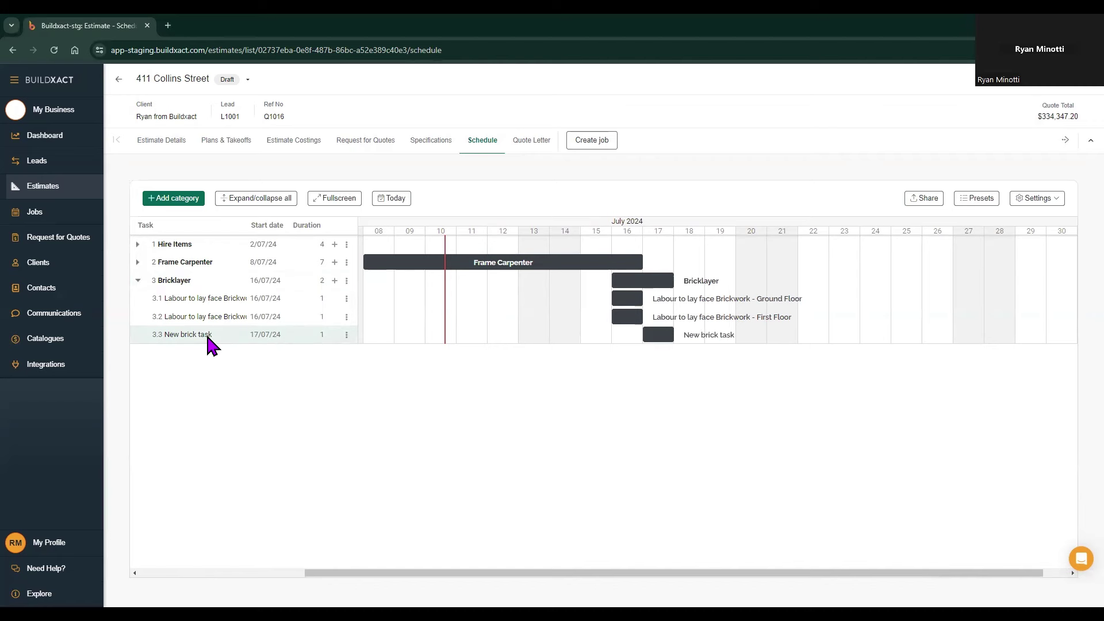
drag(207, 337, 209, 344)
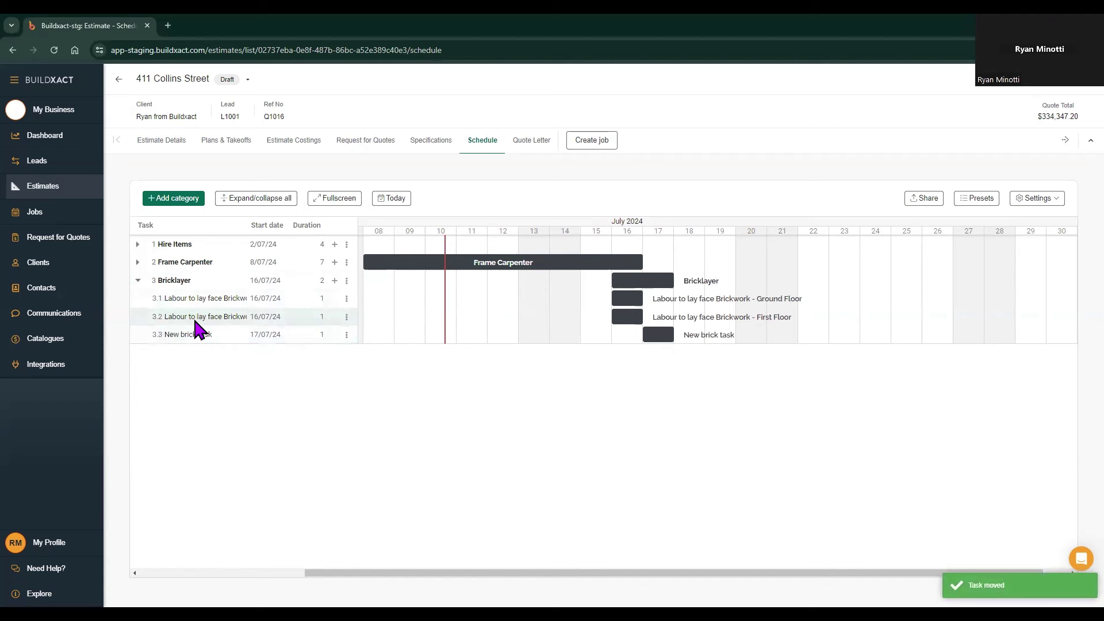
Step: Add 'Additional task' directly below New brick task (row 3.3), dated 18/07/24
click(346, 335)
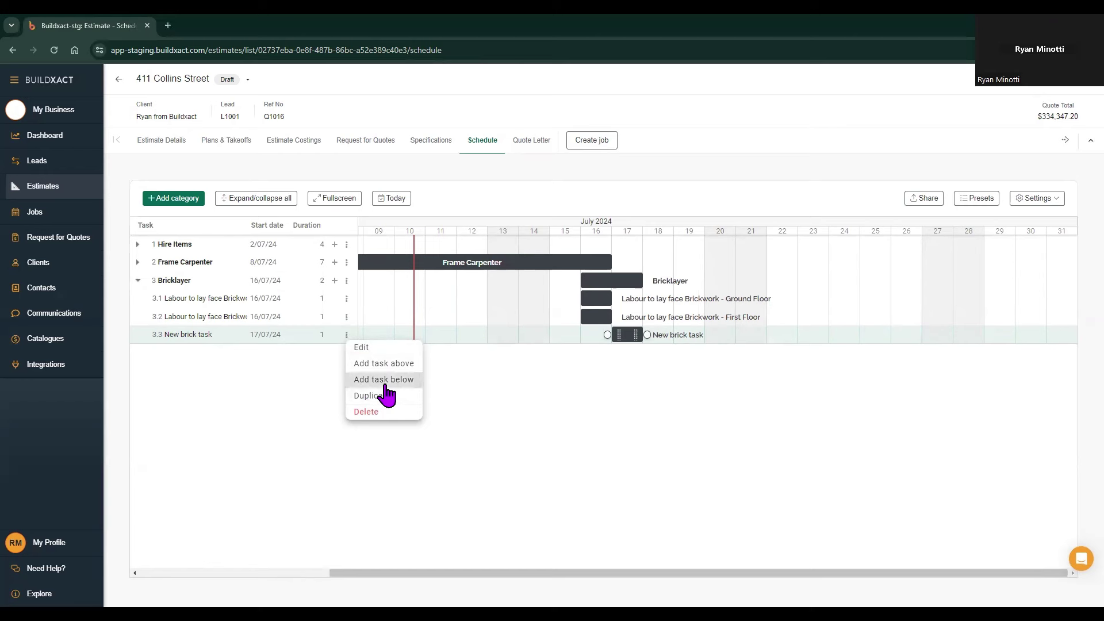
click(384, 381)
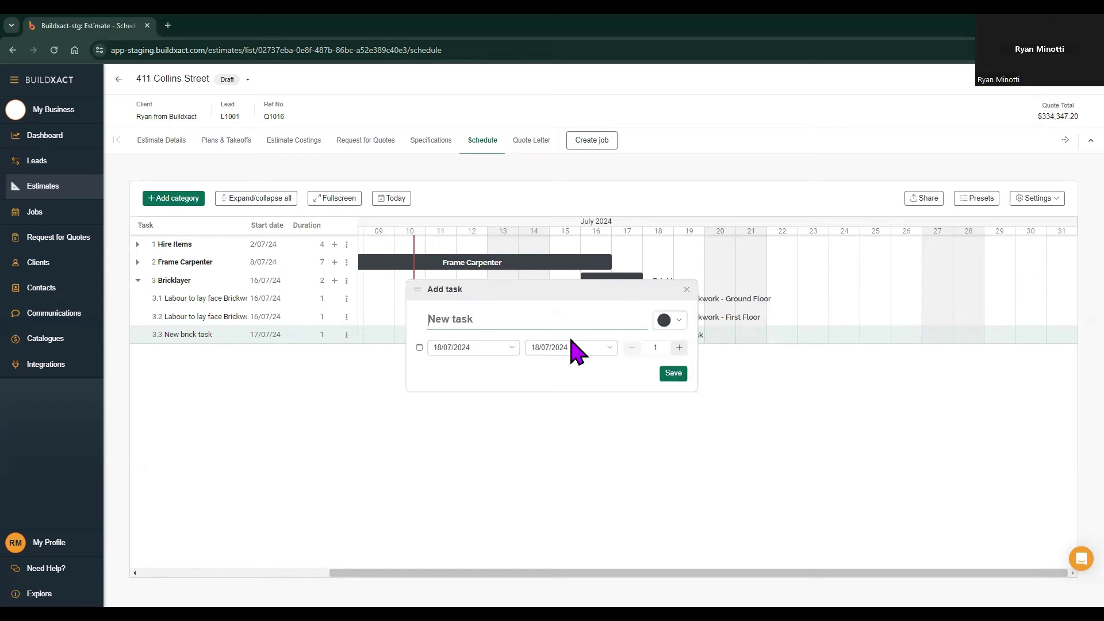
text(Additional task)
click(670, 375)
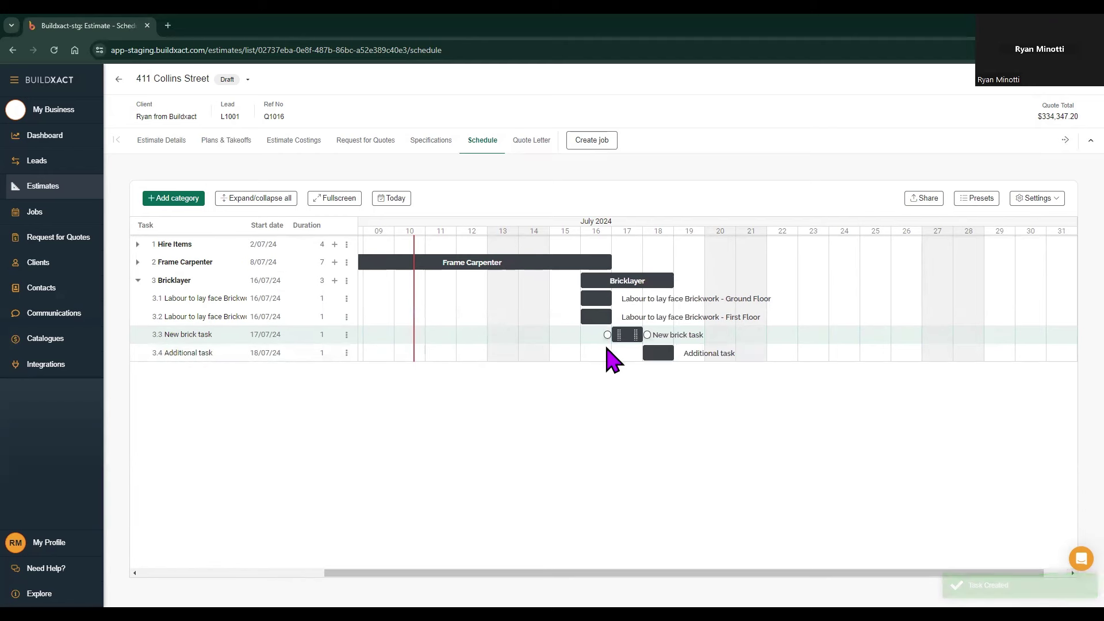
mouse_move(650, 353)
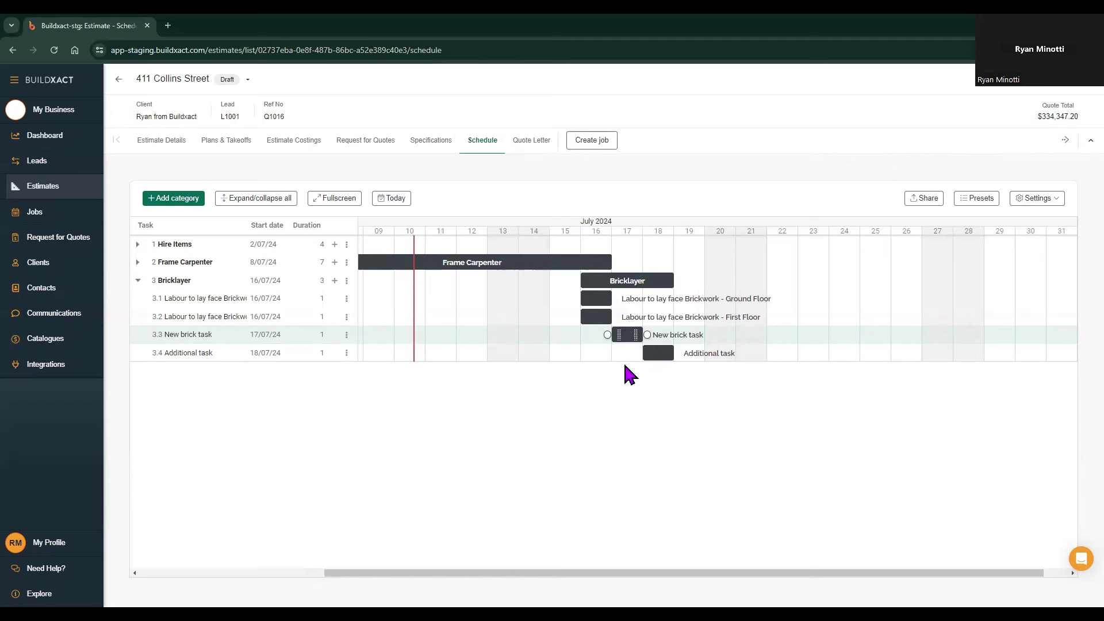
Step: Create a category with the default name 'New category', starting 19/07/24
click(178, 200)
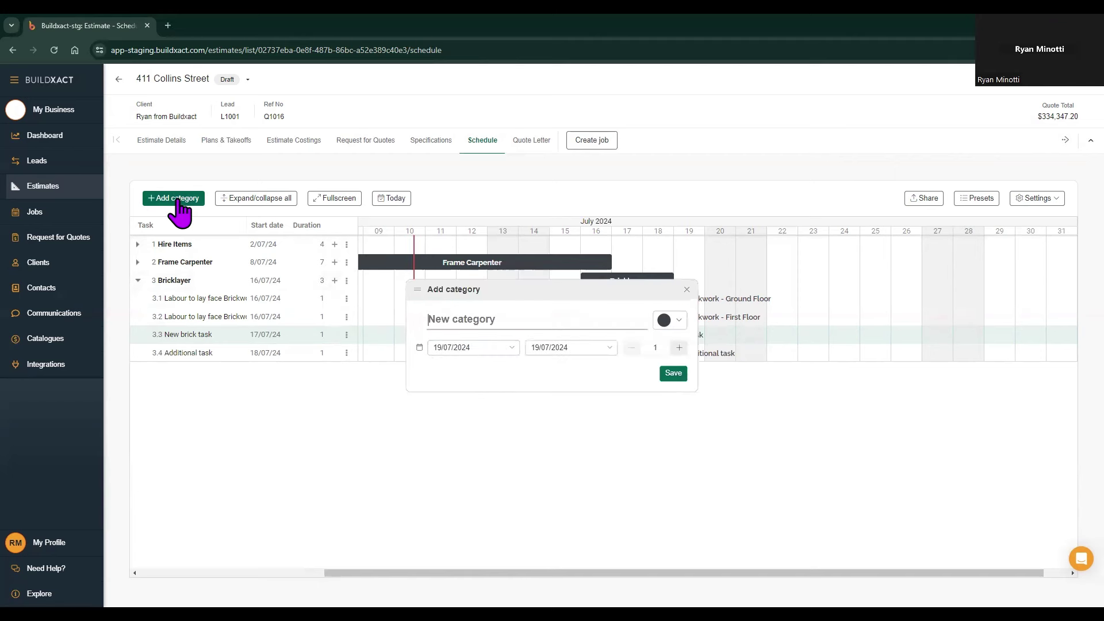
click(673, 374)
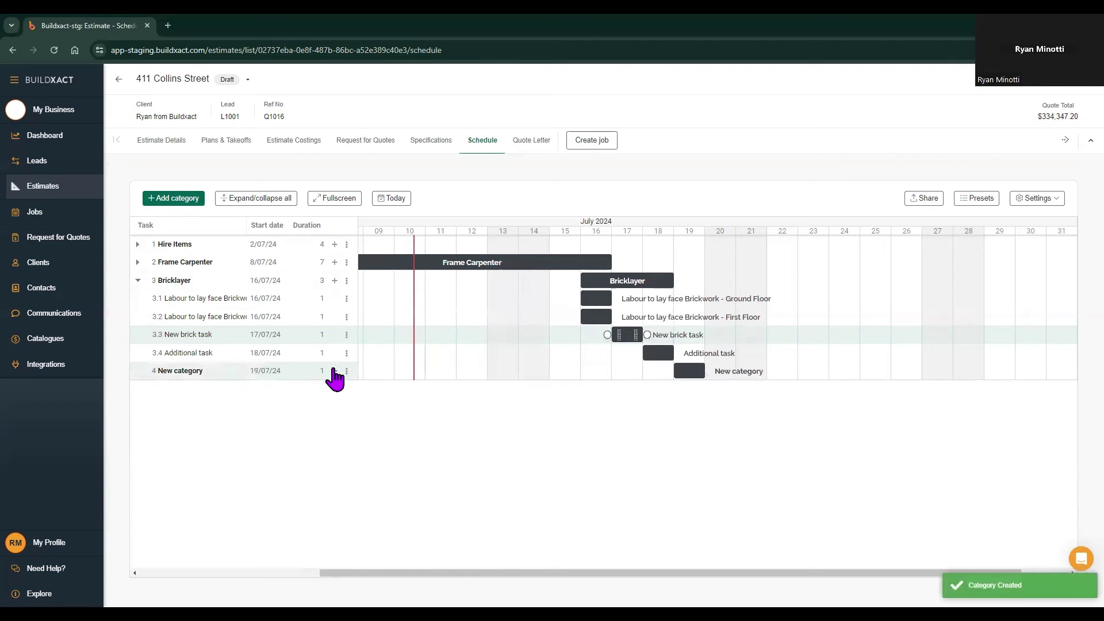
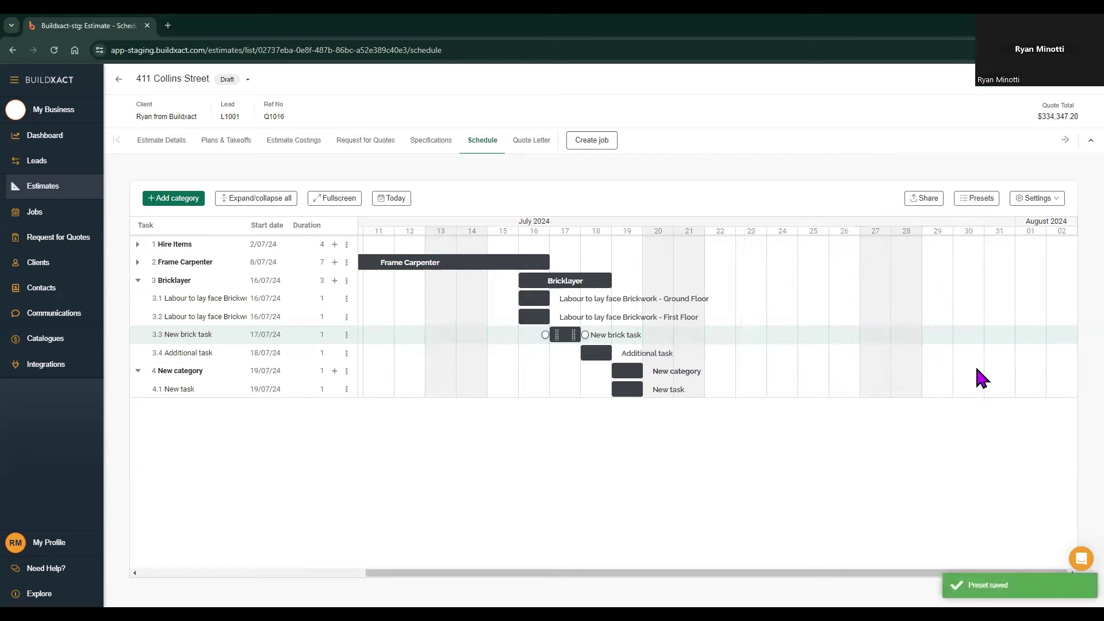
Step: Delete the Hire Items, Frame Carpenter, Bricklayer and New category categories with their tasks
click(347, 244)
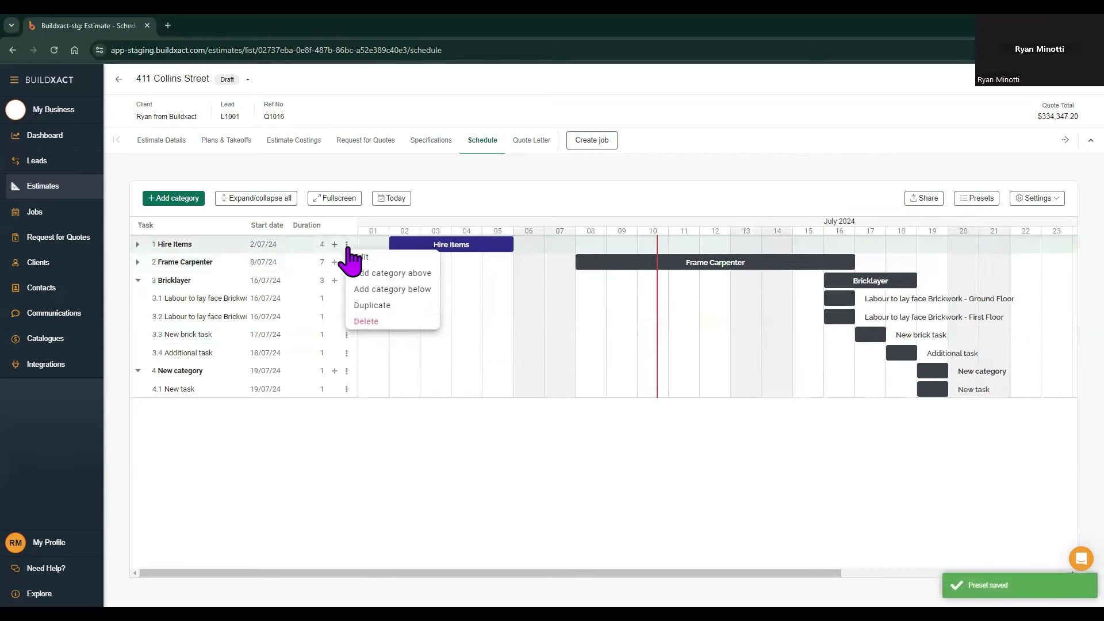
click(364, 322)
click(649, 362)
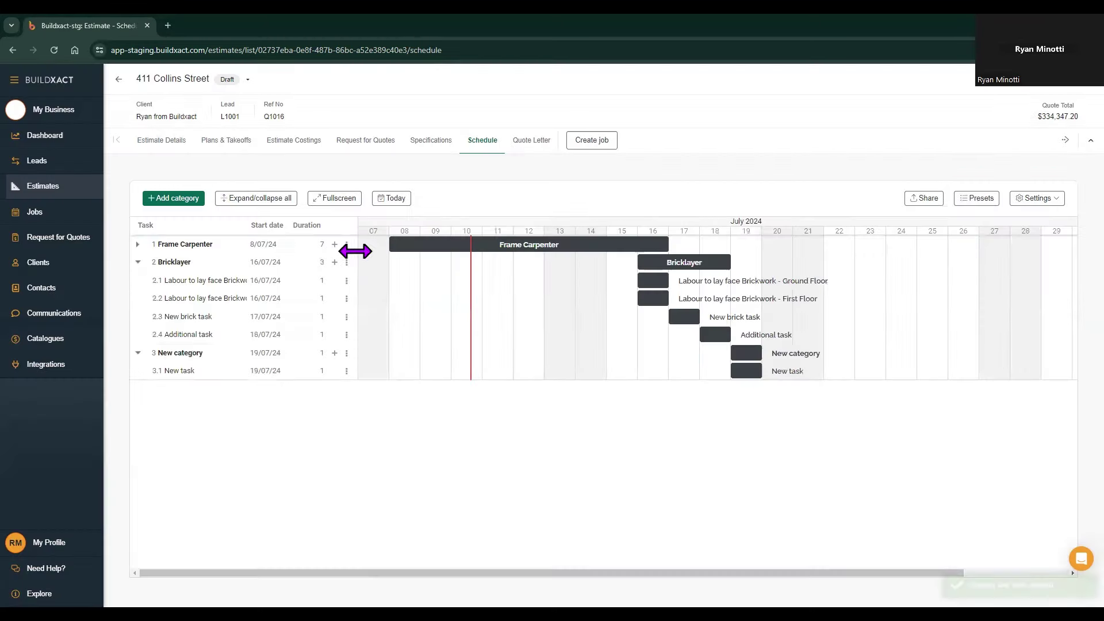
click(347, 245)
click(368, 321)
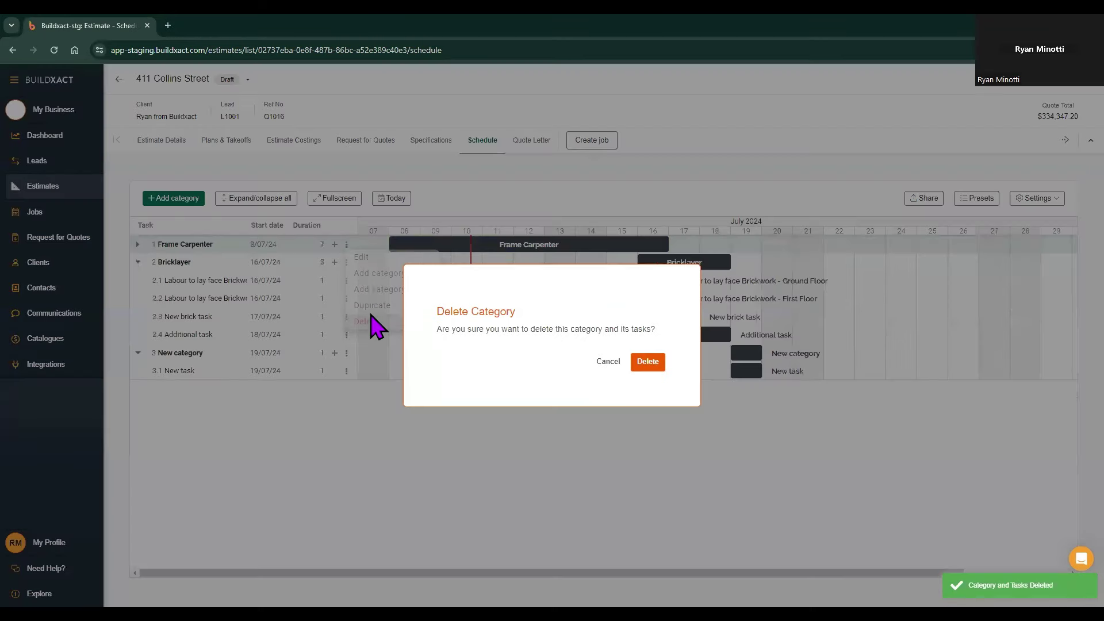
click(649, 362)
click(347, 244)
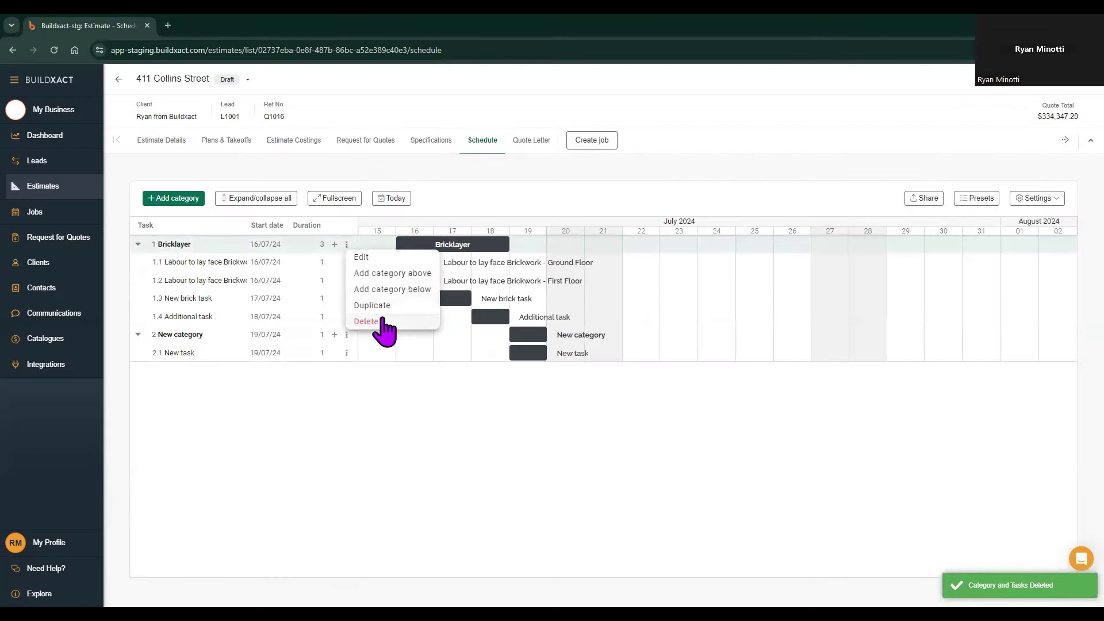
click(380, 323)
click(647, 362)
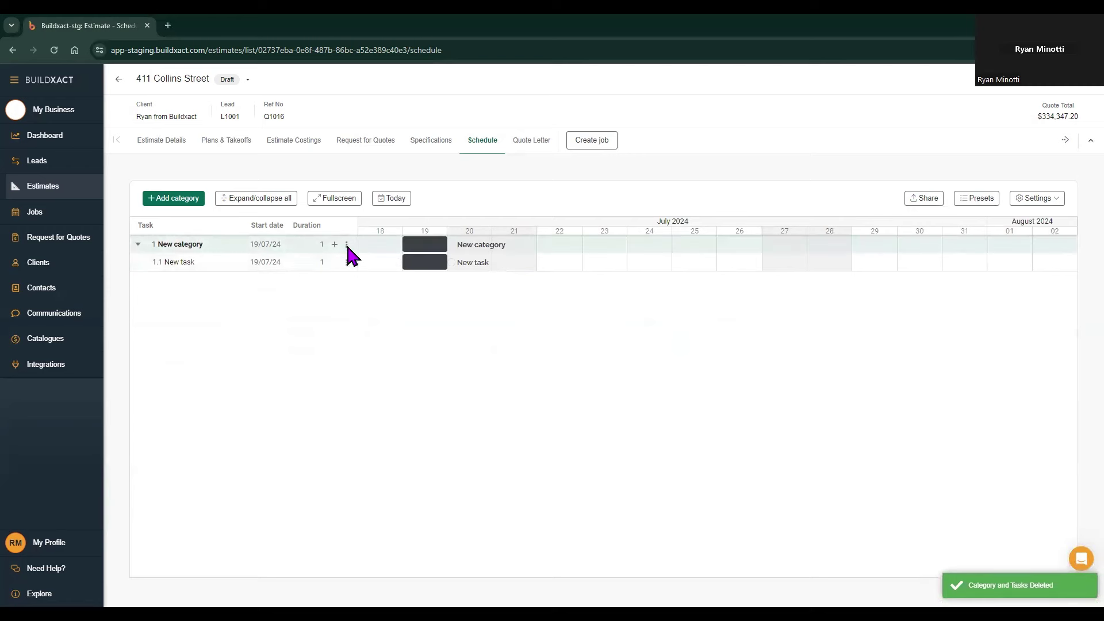
click(347, 244)
click(365, 323)
click(638, 366)
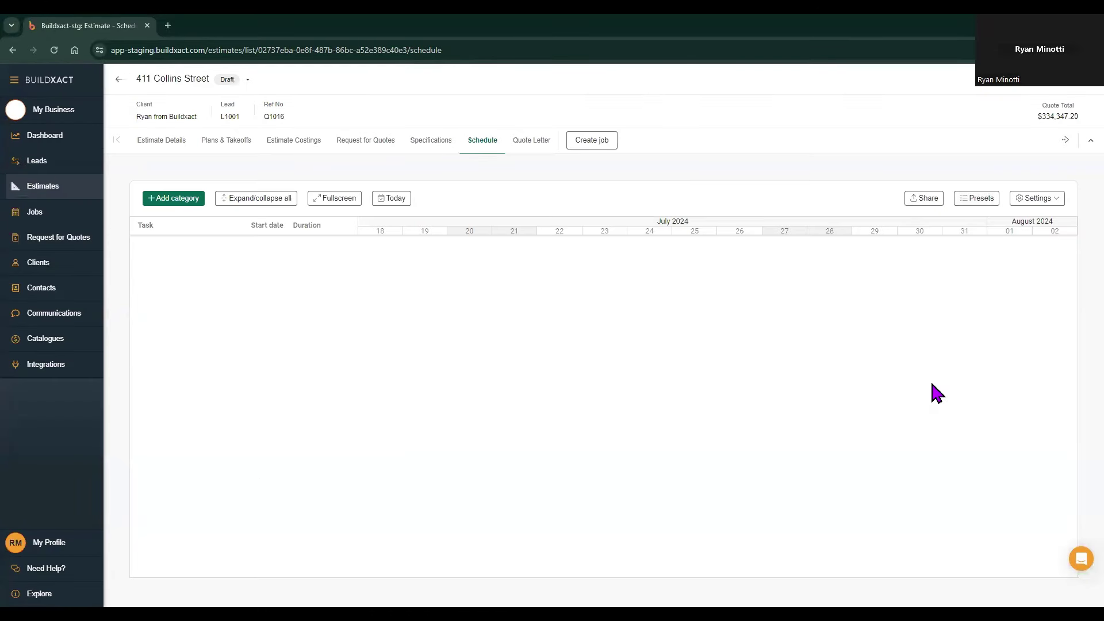
Step: Apply the 'example' preset, removing existing tasks and keeping its notes and dependencies
click(981, 202)
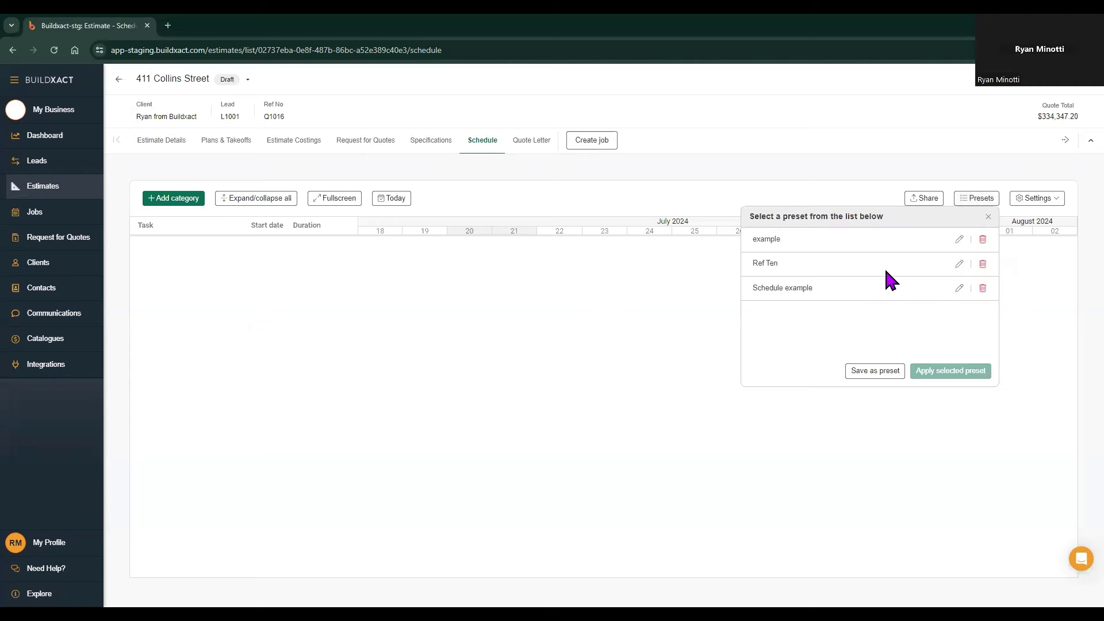
click(774, 242)
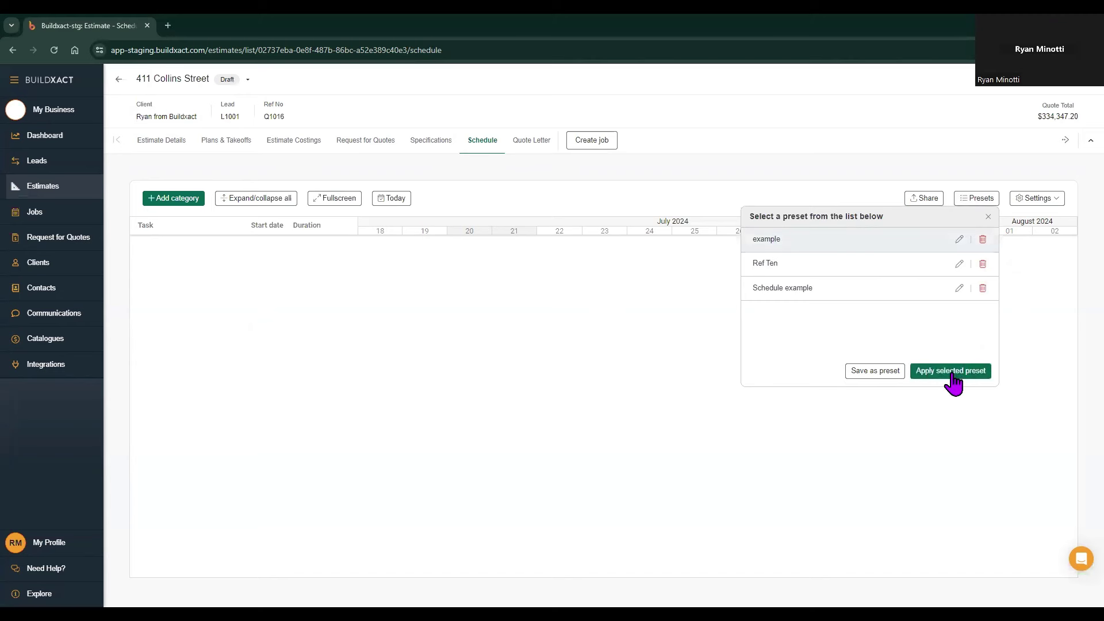
click(951, 373)
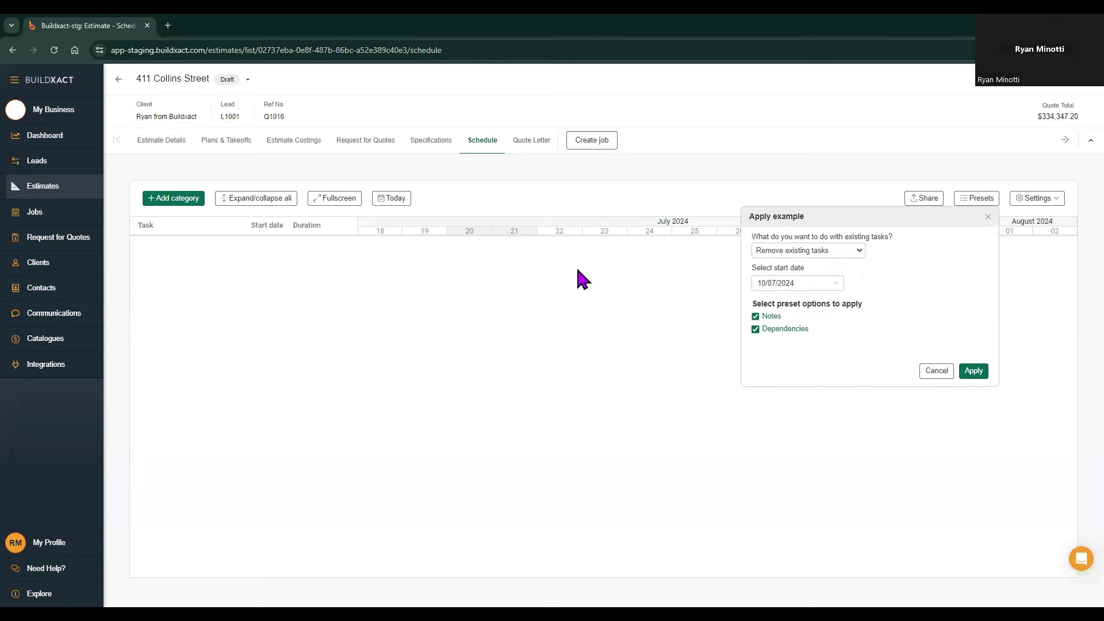
click(788, 253)
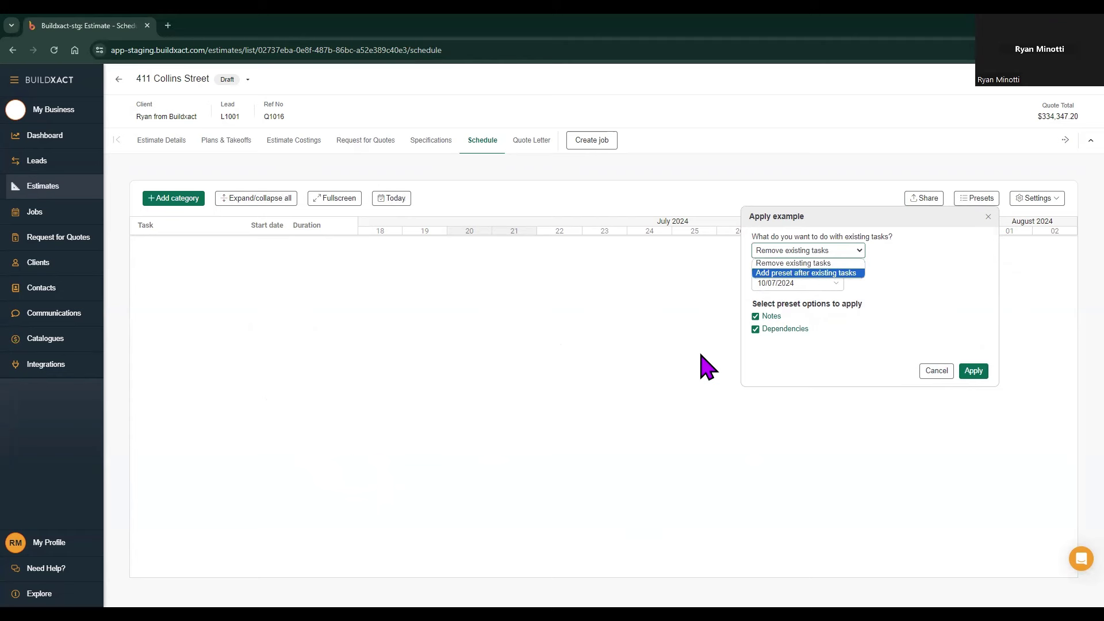
click(866, 307)
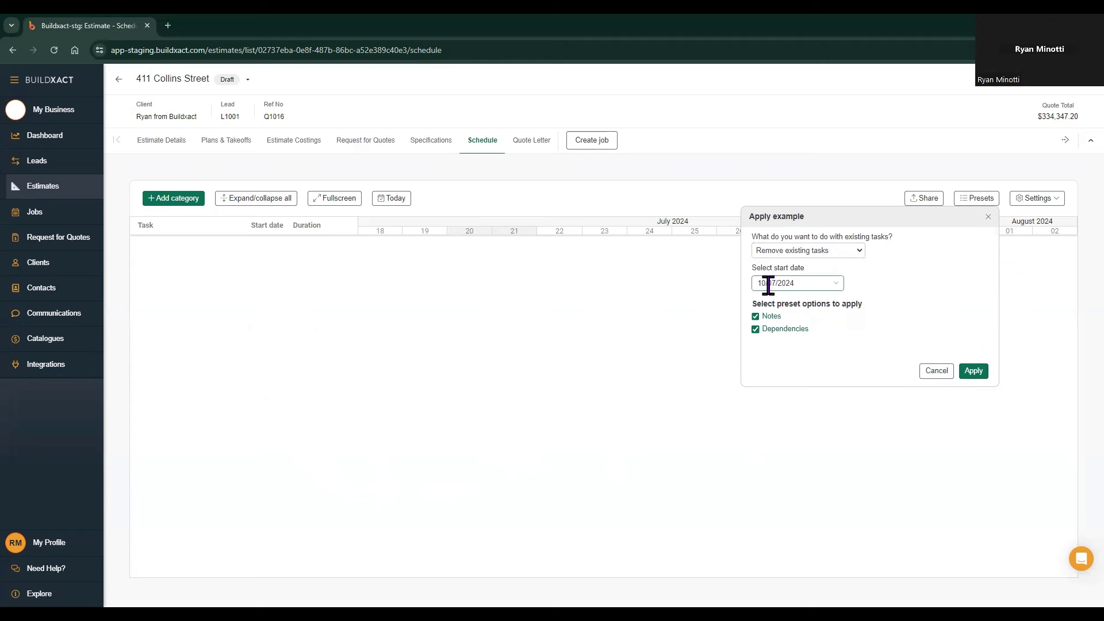
click(971, 373)
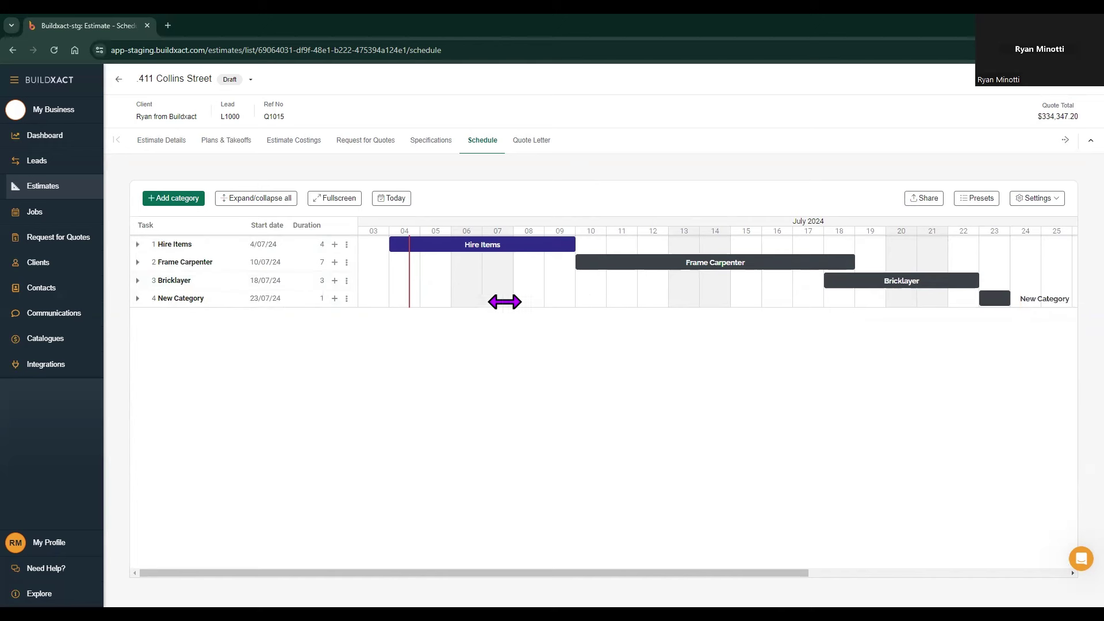
Step: Expand New Category and Bricklayer, then move Ground Floor face brickwork to start 15 July
click(138, 298)
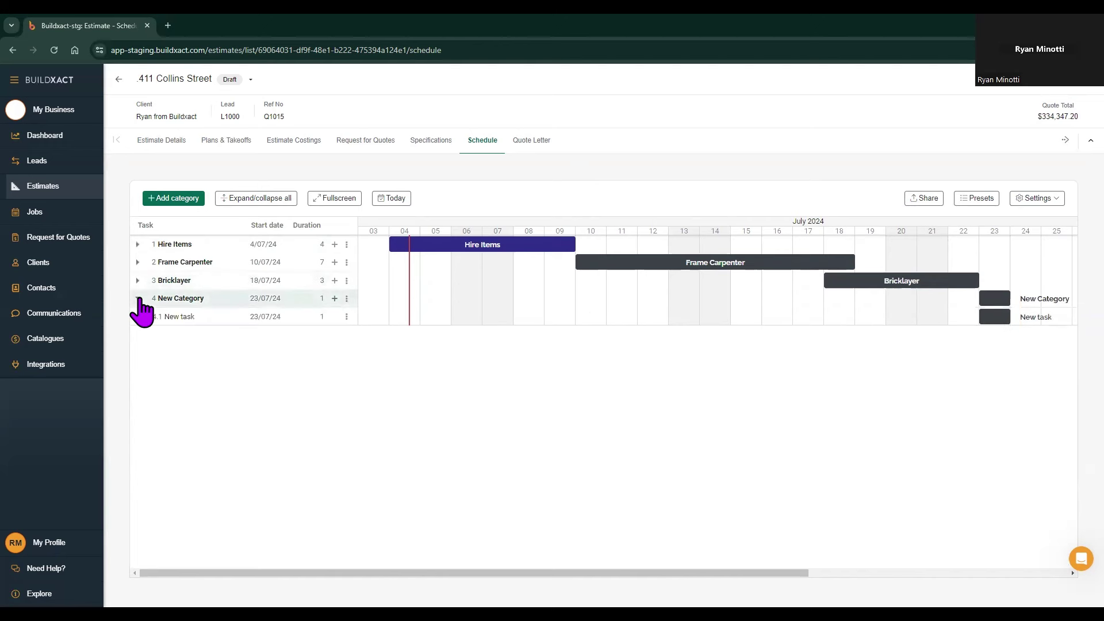
click(138, 280)
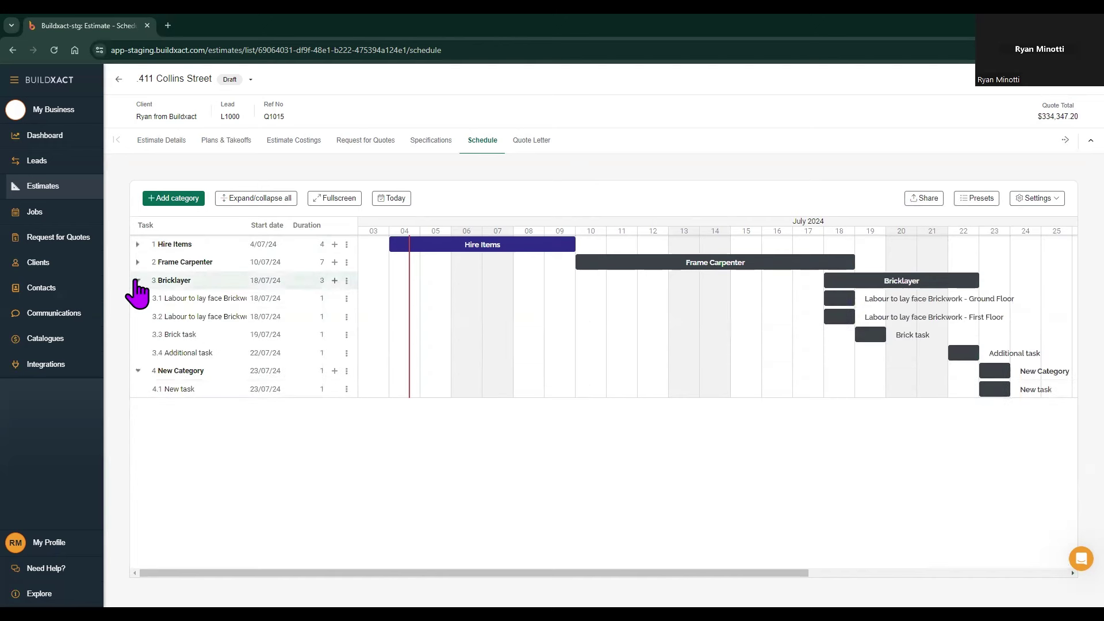
mouse_move(841, 318)
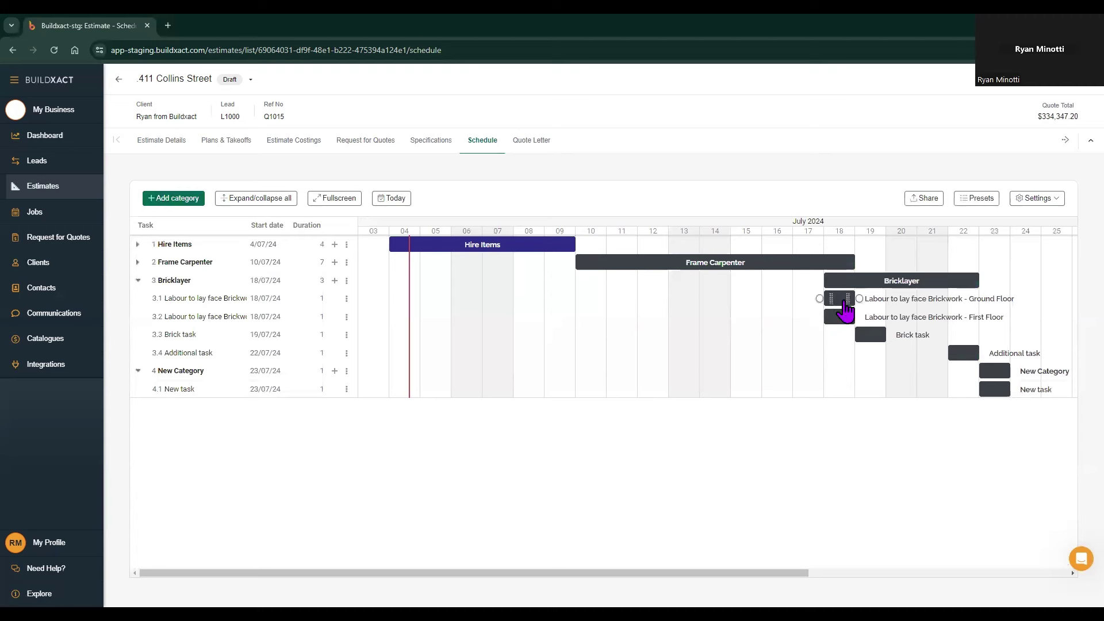
drag(844, 311, 749, 315)
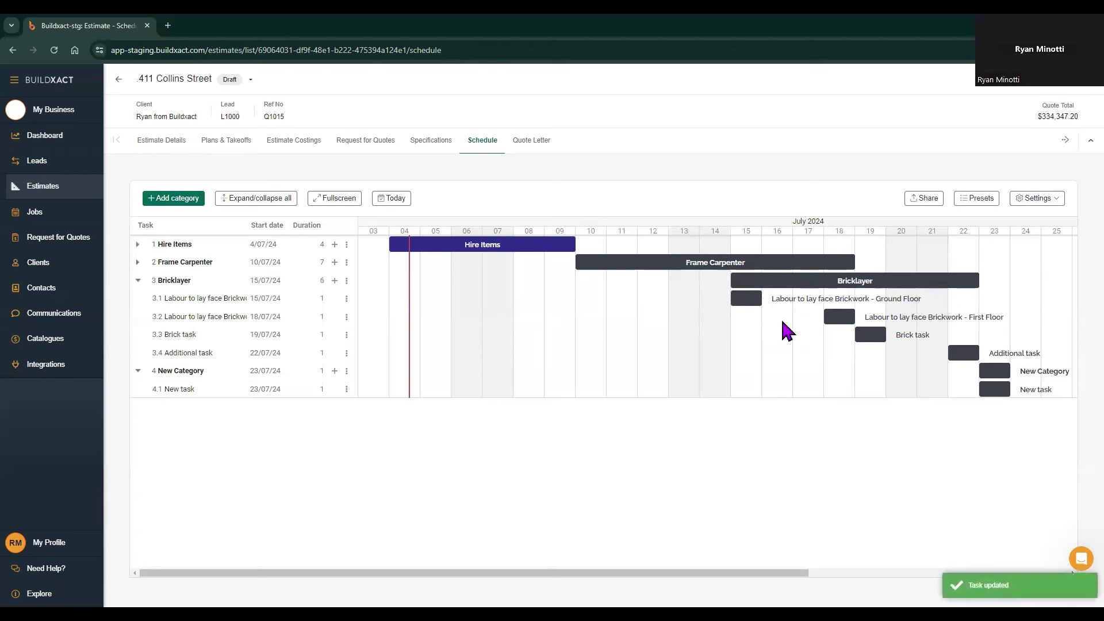
Step: Stretch the Ground Floor face brickwork bar to last three days
mouse_move(752, 301)
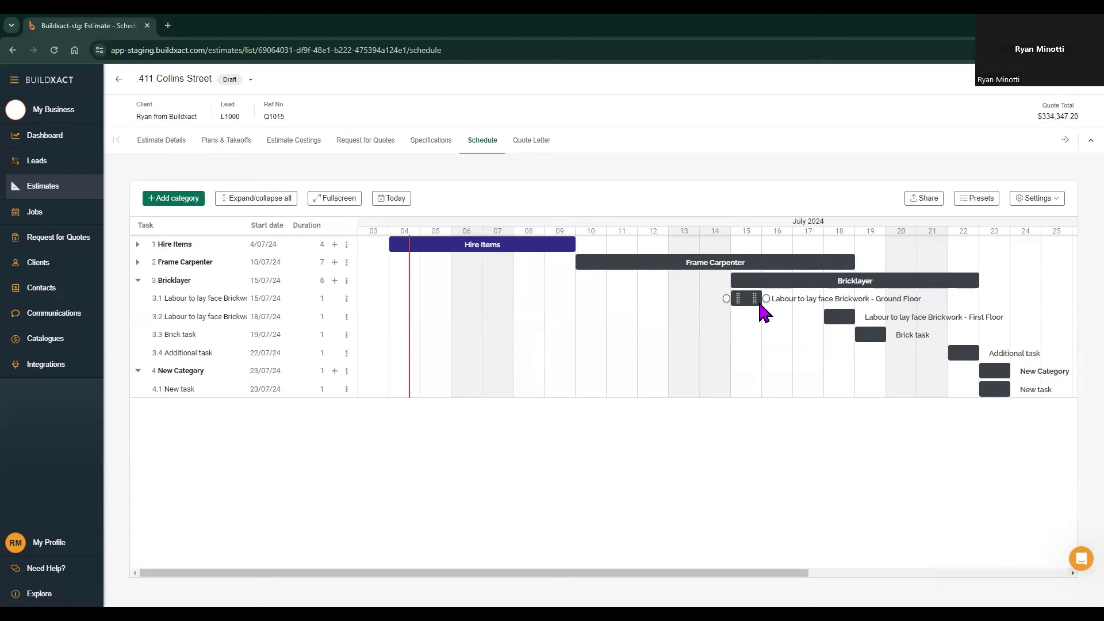
drag(754, 298, 820, 299)
mouse_move(776, 302)
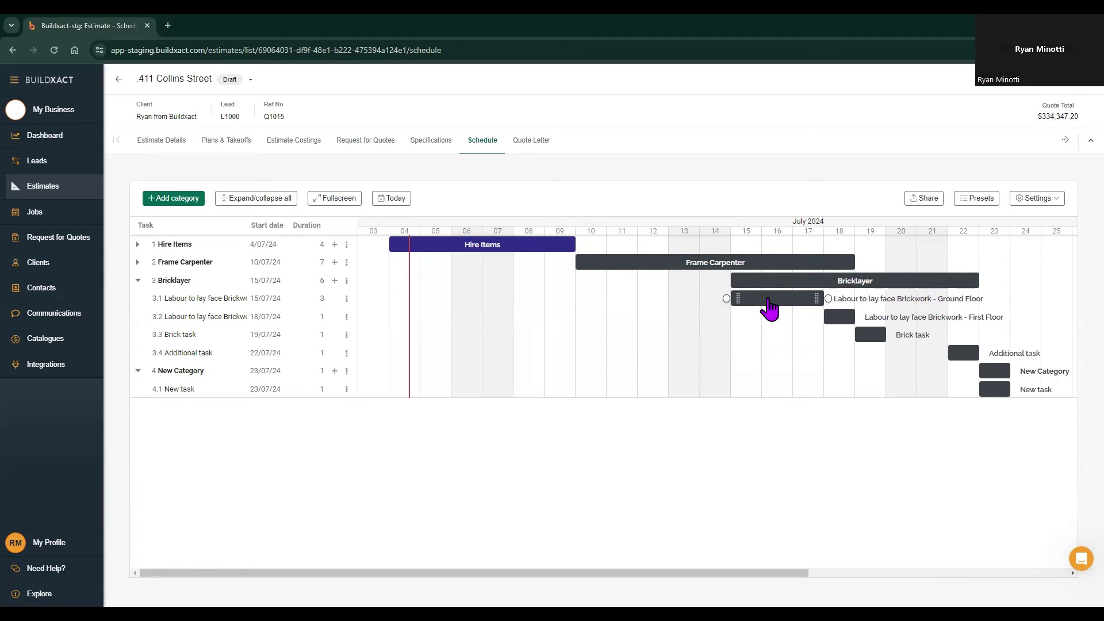
Step: Set Ground Floor face brickwork to 5 days (15–19 July), then open Brick task's edit panel
click(769, 303)
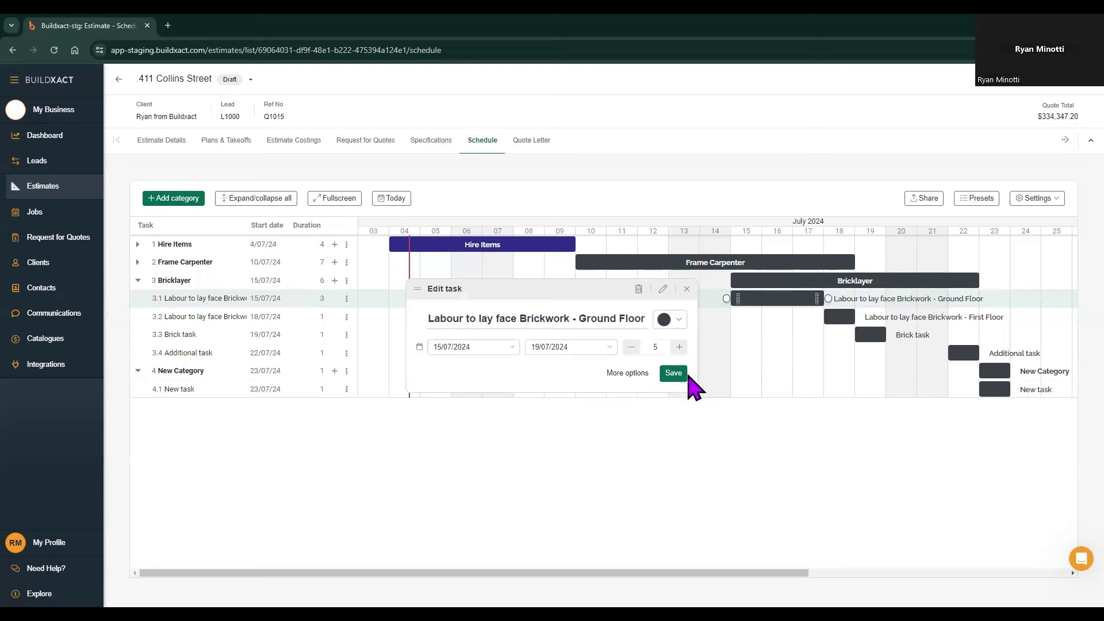
click(673, 374)
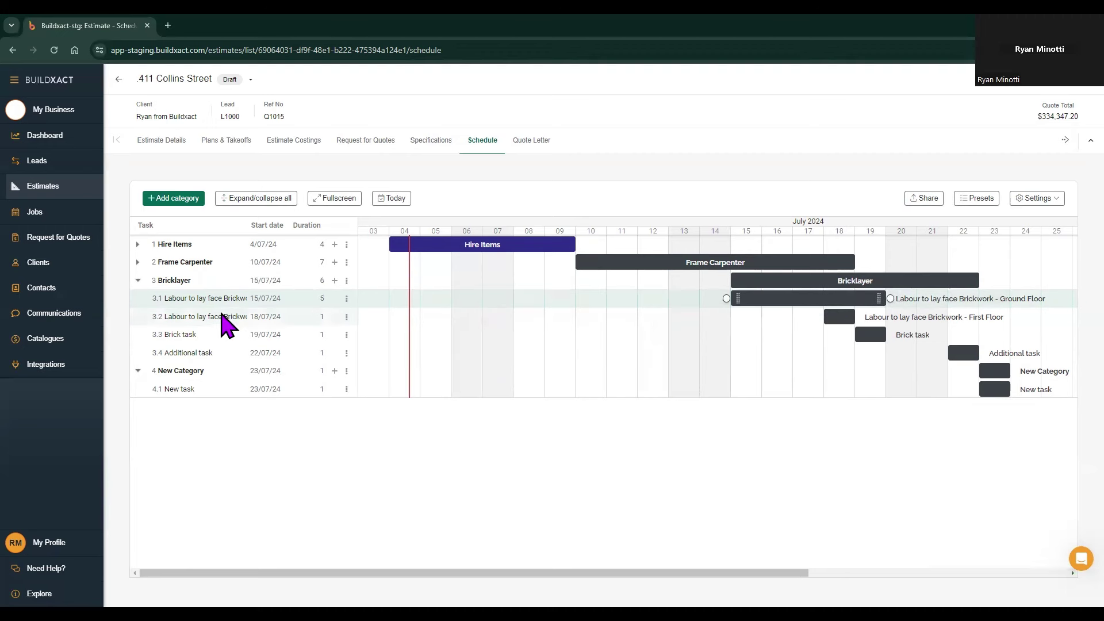
double_click(186, 337)
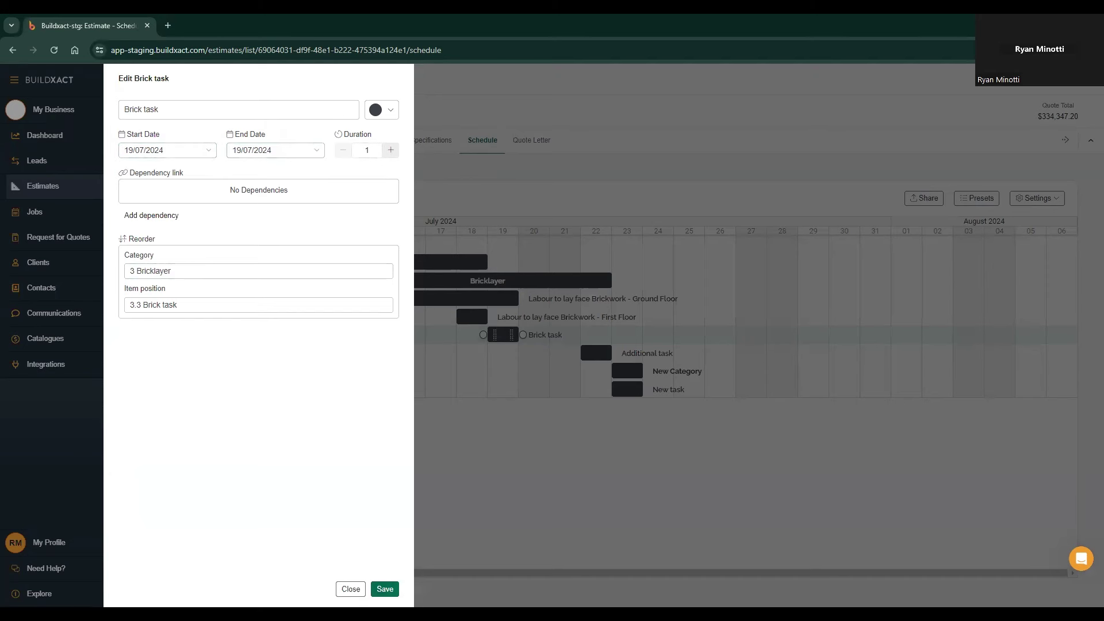
Step: Save Brick task and reposition it below Additional task as task 3.4 in Bricklayer
click(384, 589)
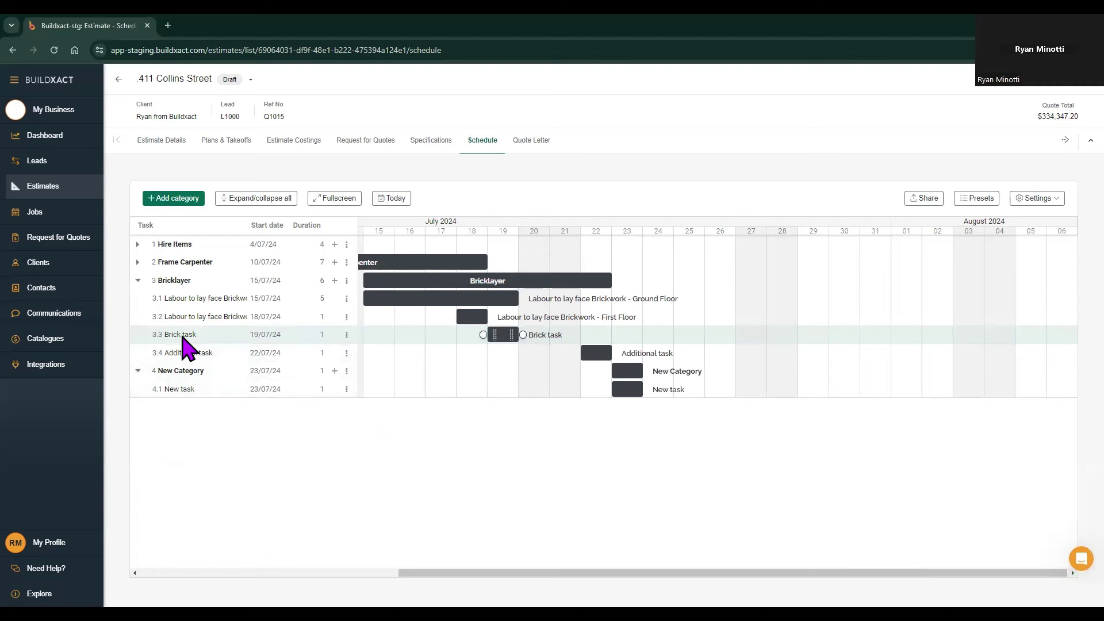
drag(182, 336, 189, 399)
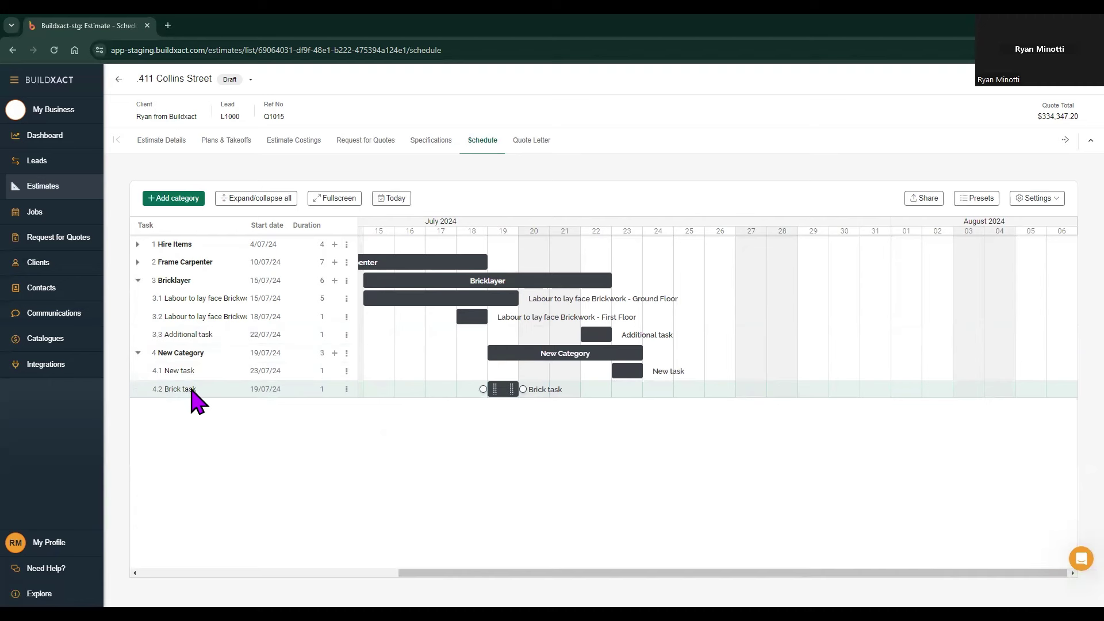
drag(187, 389, 182, 344)
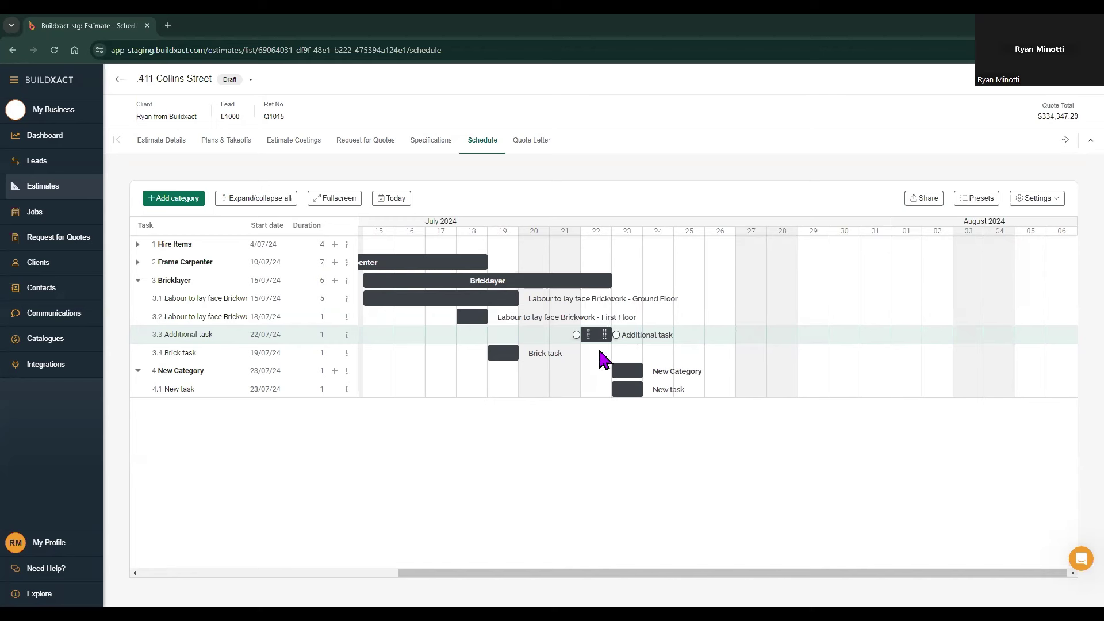
Step: Colour the Additional task bar brown and save
click(594, 339)
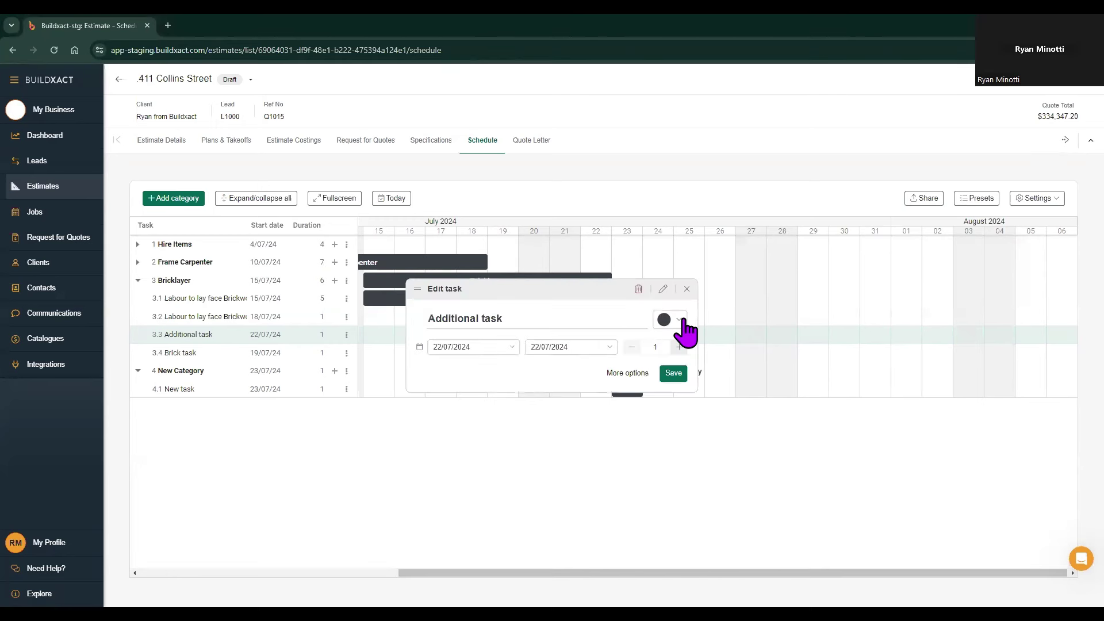
click(680, 322)
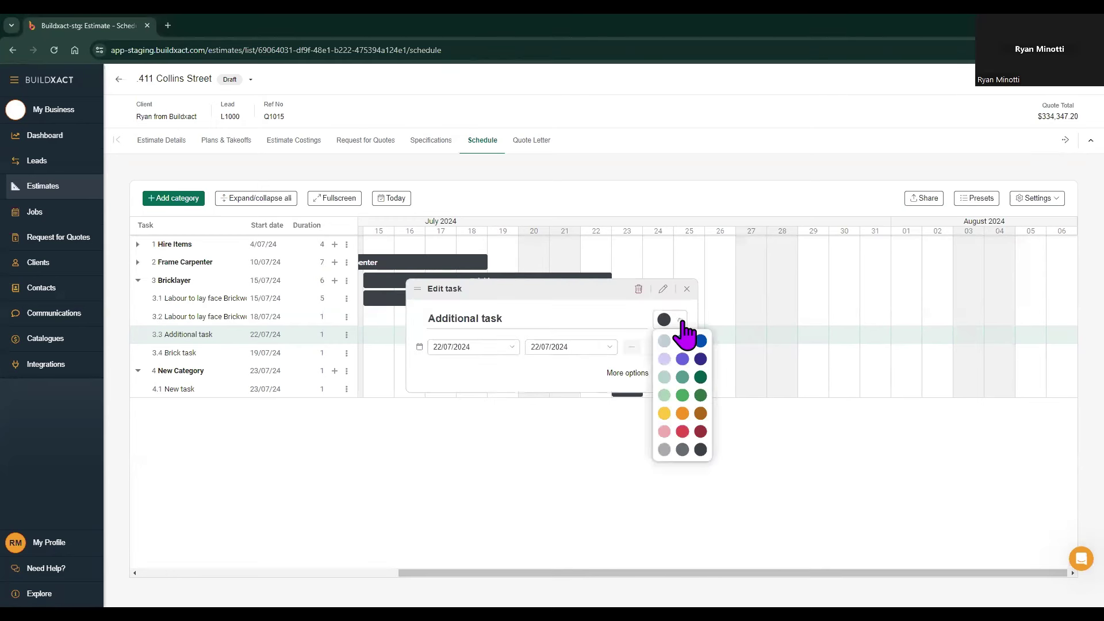
click(701, 414)
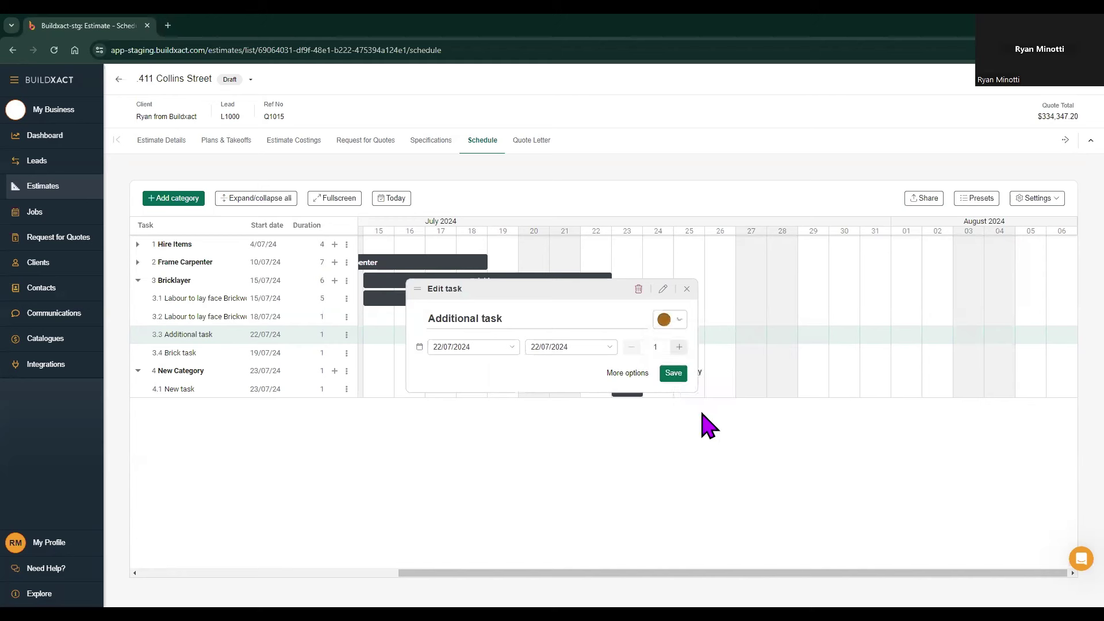
click(677, 375)
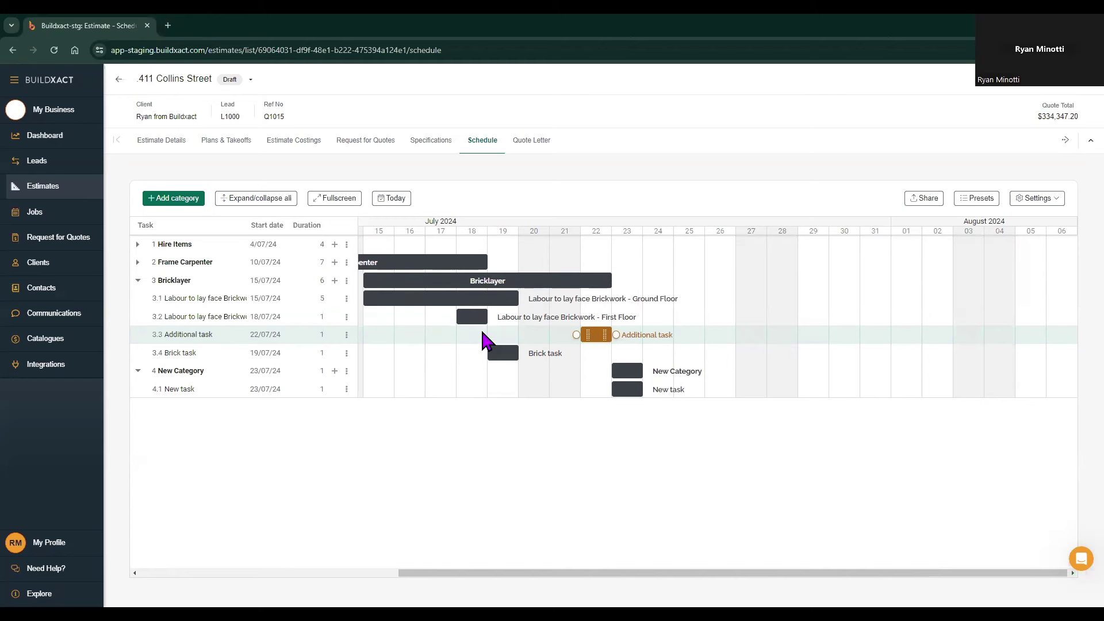
Step: Colour the First Floor brickwork task bar dark green and save
click(471, 317)
click(669, 325)
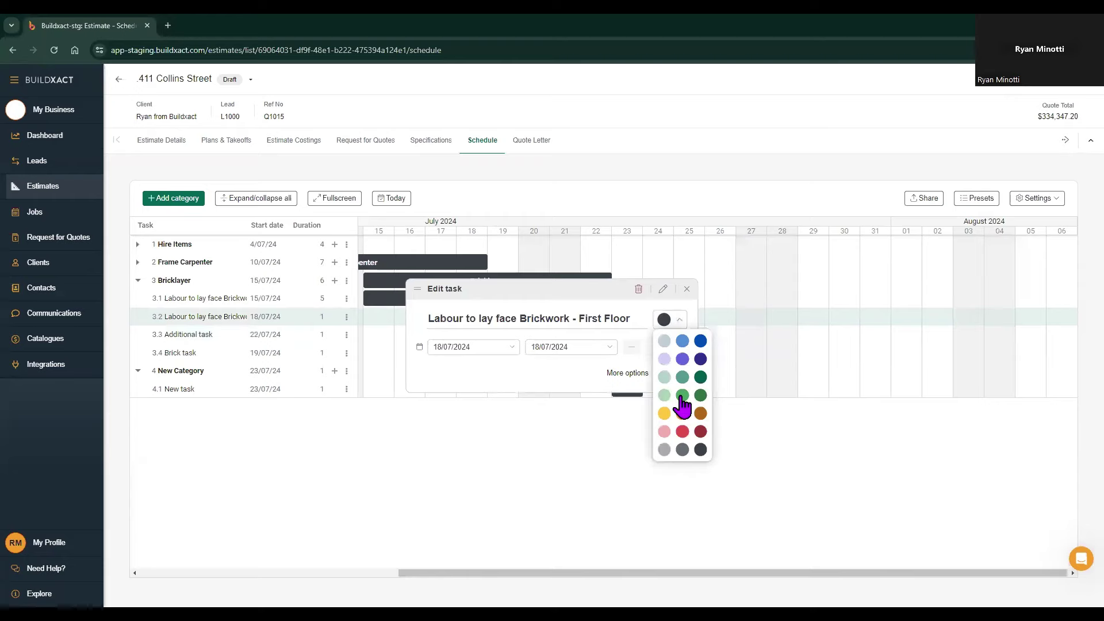
click(700, 381)
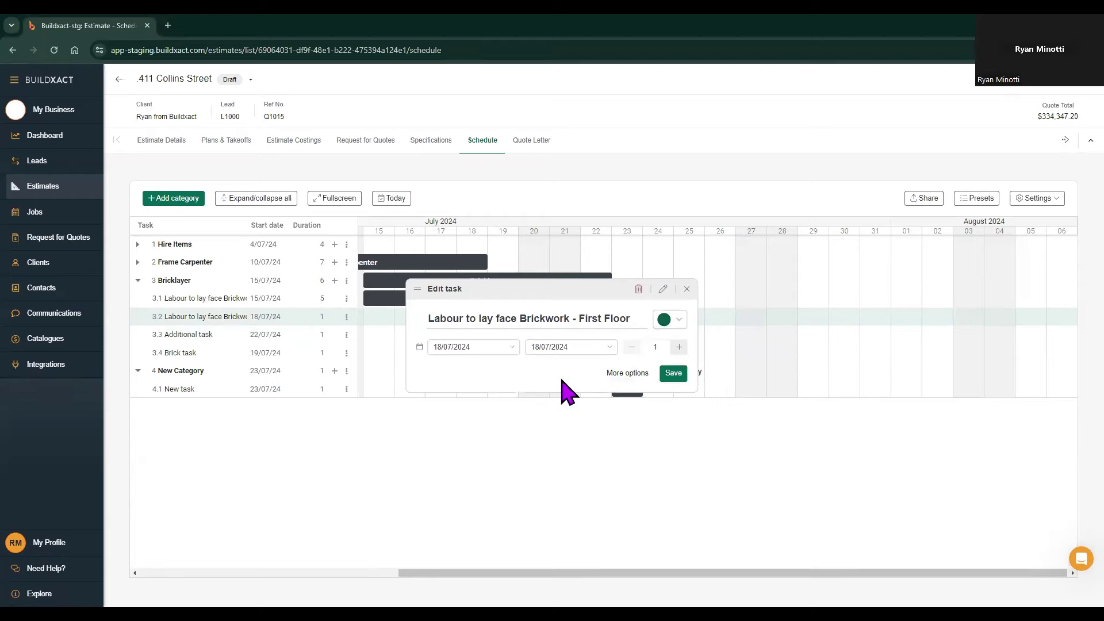
click(673, 374)
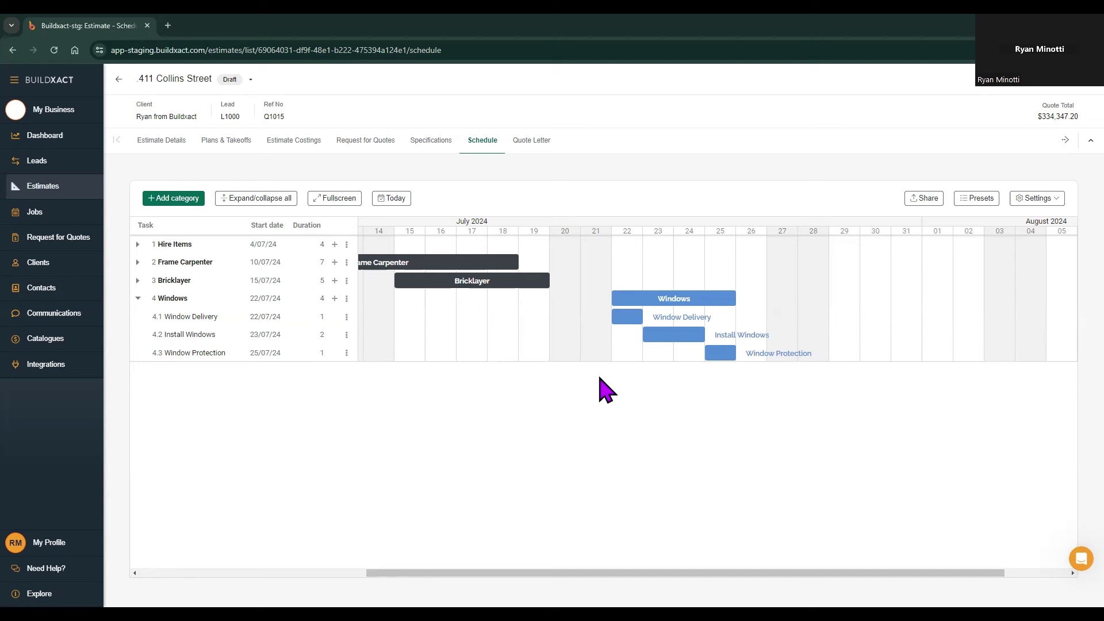
Step: Link Window Delivery's finish to Install Windows' start and shift Window Delivery to 23 July
mouse_move(630, 325)
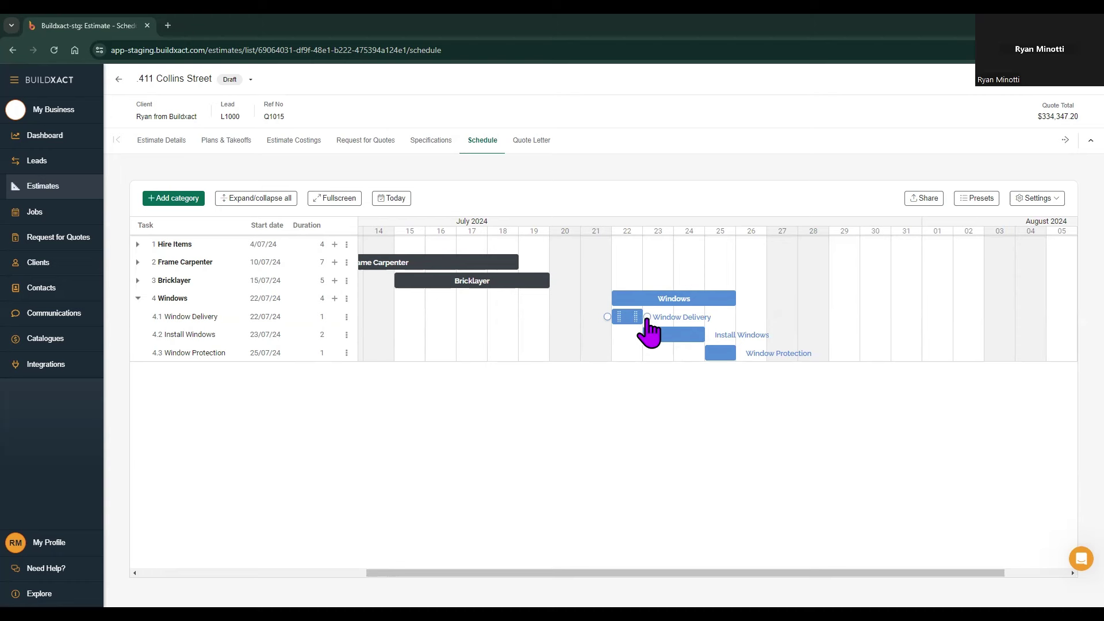
drag(648, 317, 639, 336)
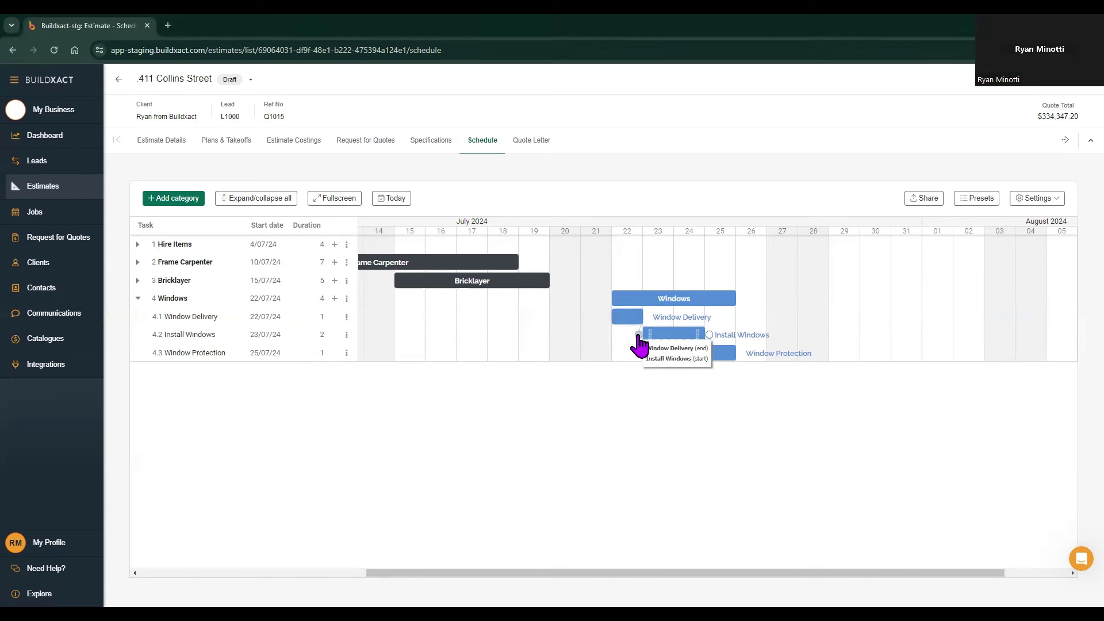
drag(638, 339, 637, 343)
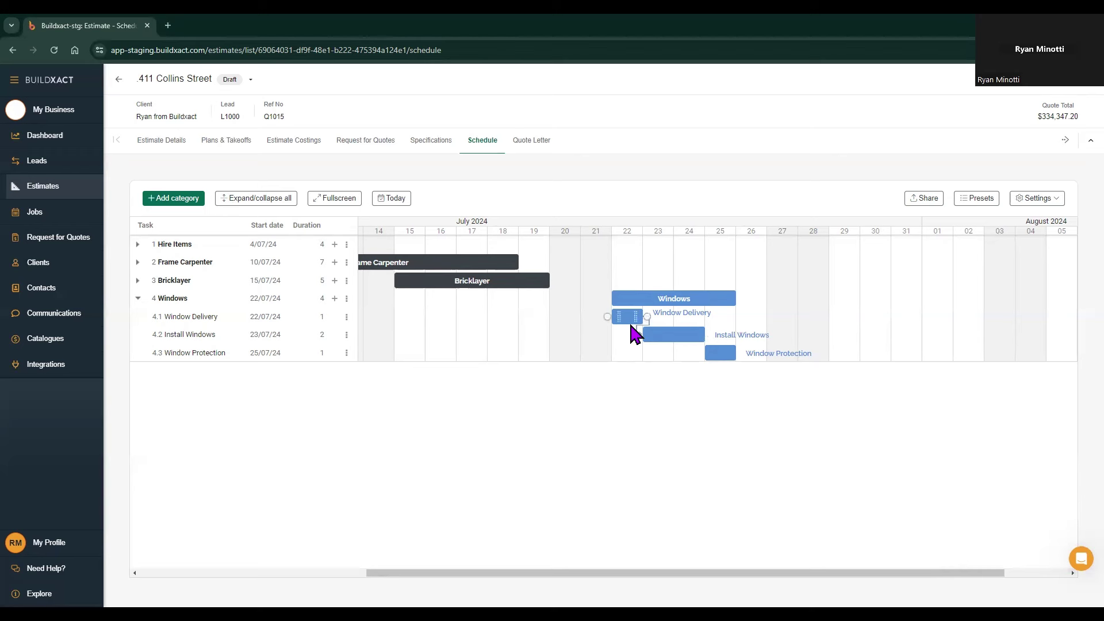
drag(631, 326, 661, 326)
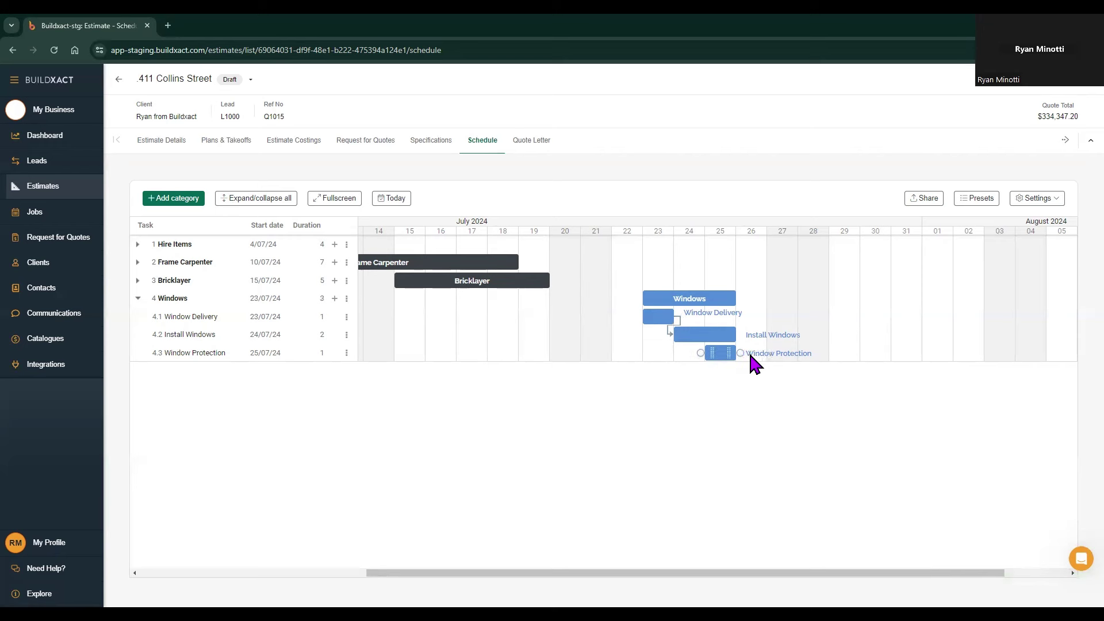
Step: Give Window Protection a finish-to-start dependency on 4.2 Install Windows and save
double_click(720, 353)
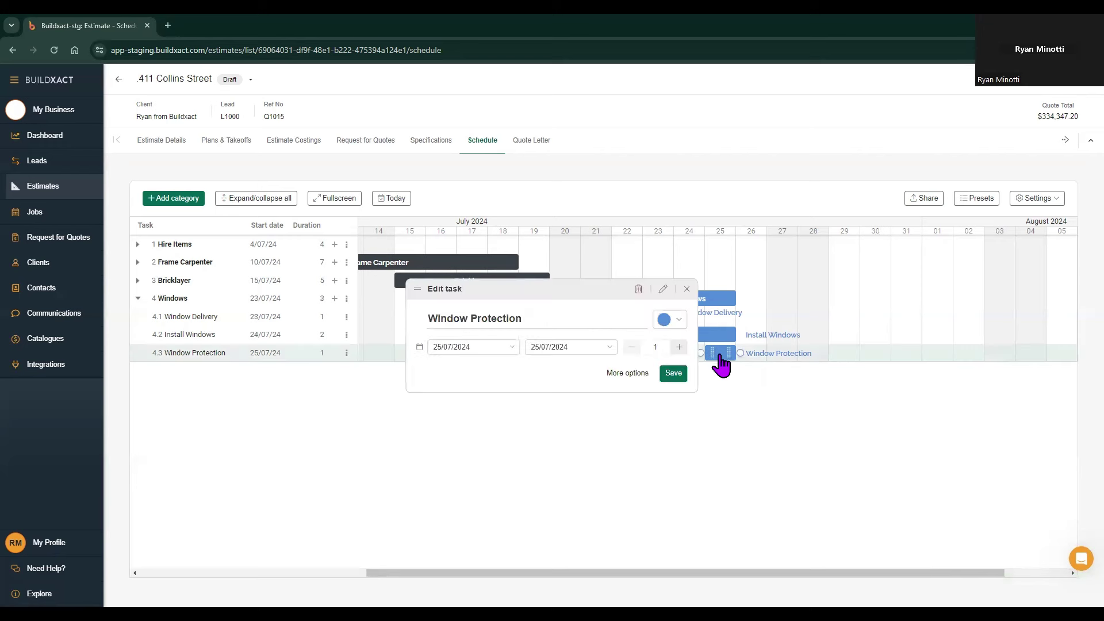
click(634, 373)
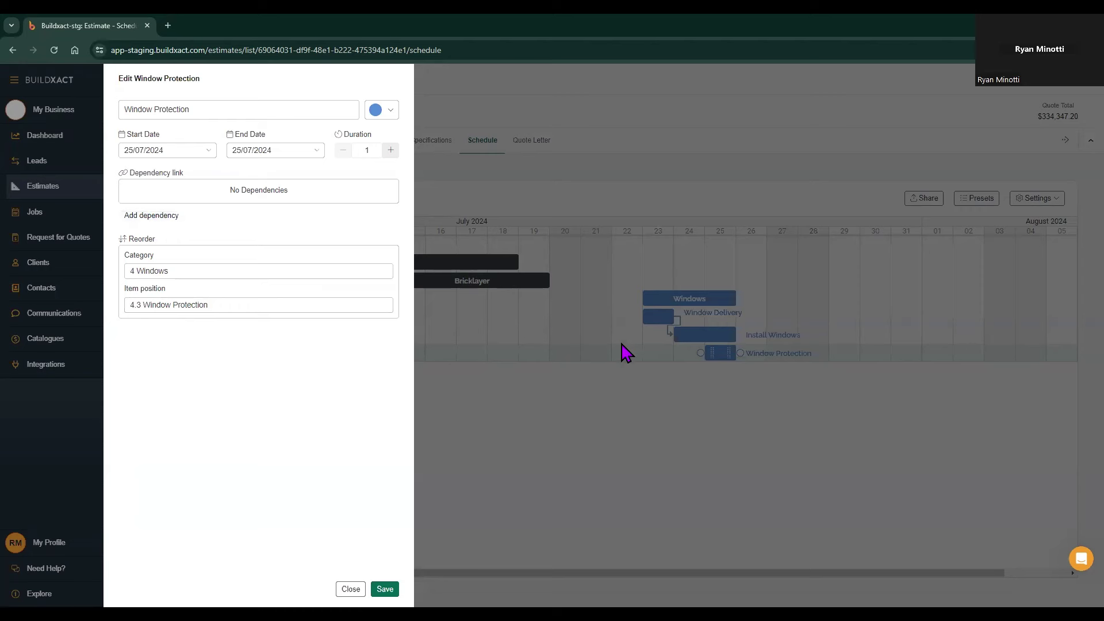
click(150, 217)
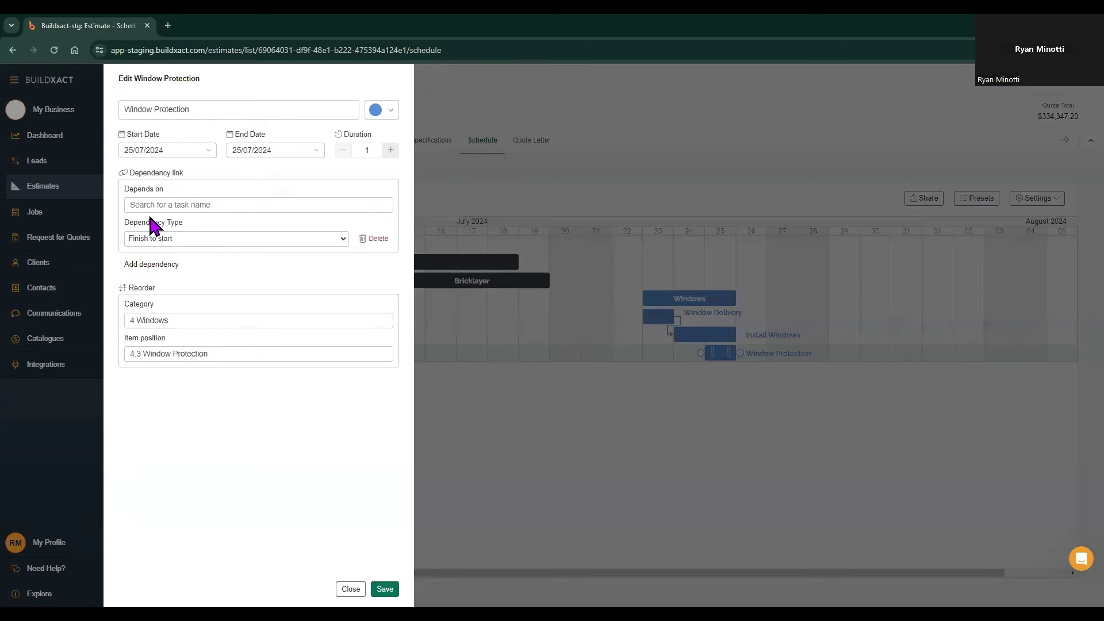
click(212, 204)
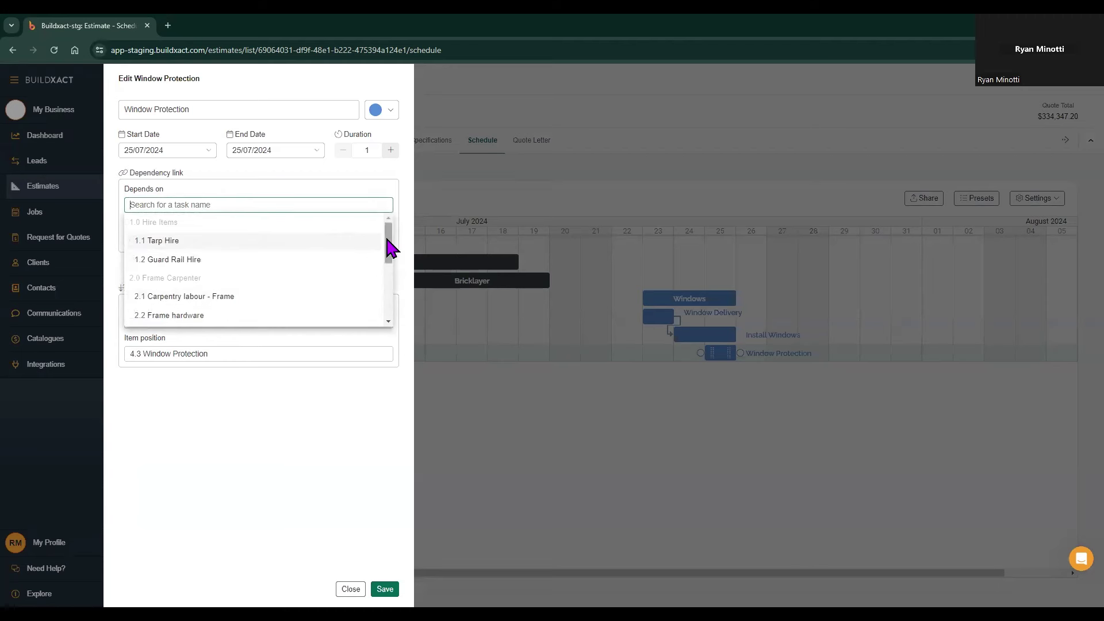
drag(388, 246, 387, 310)
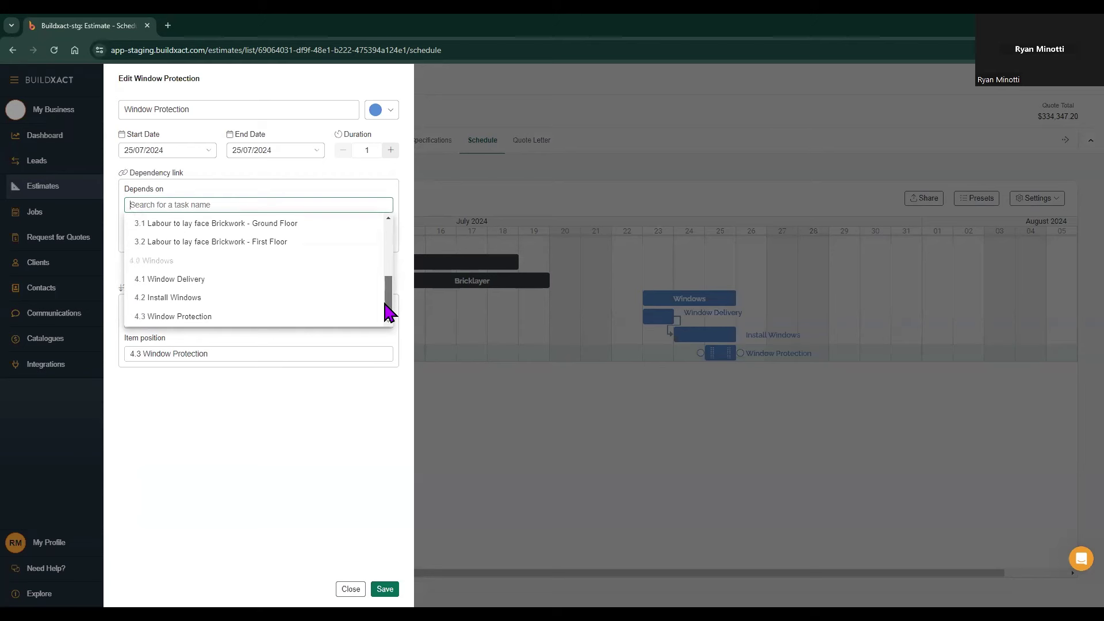
click(219, 299)
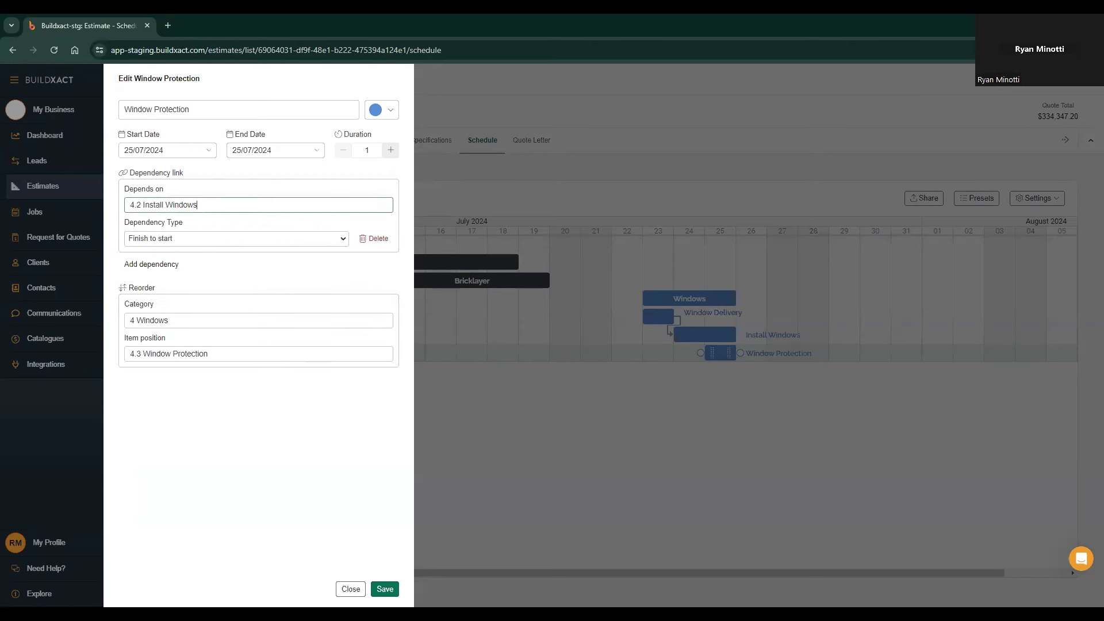
click(385, 589)
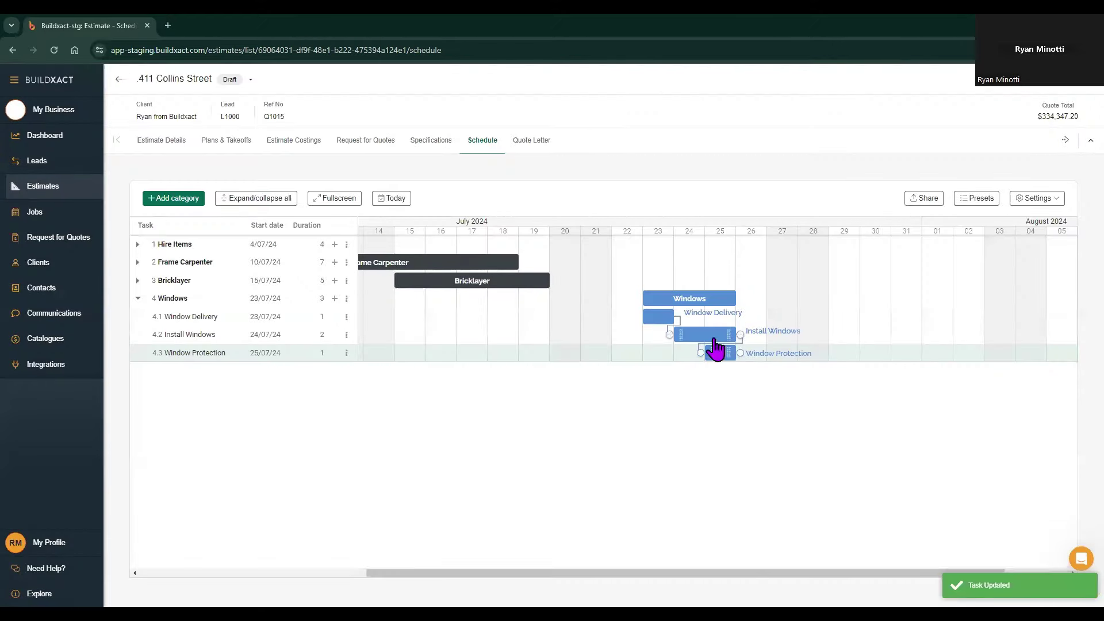
Step: Move Install Windows to 25 July so Window Protection shifts to 26 July, then save its details
drag(712, 337, 736, 339)
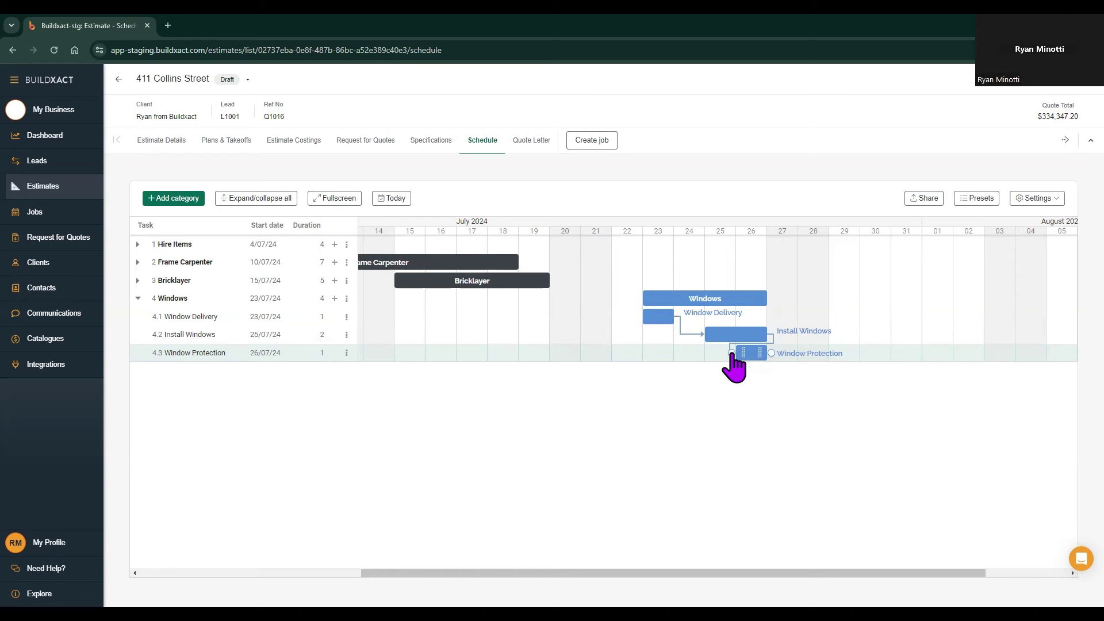
drag(732, 353, 751, 366)
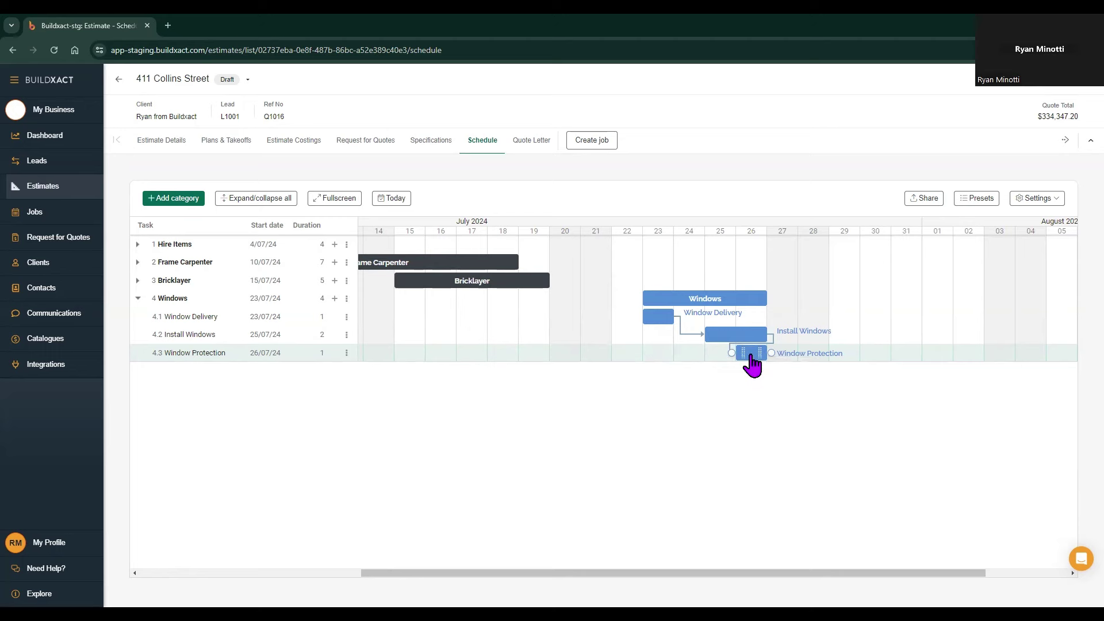
double_click(751, 367)
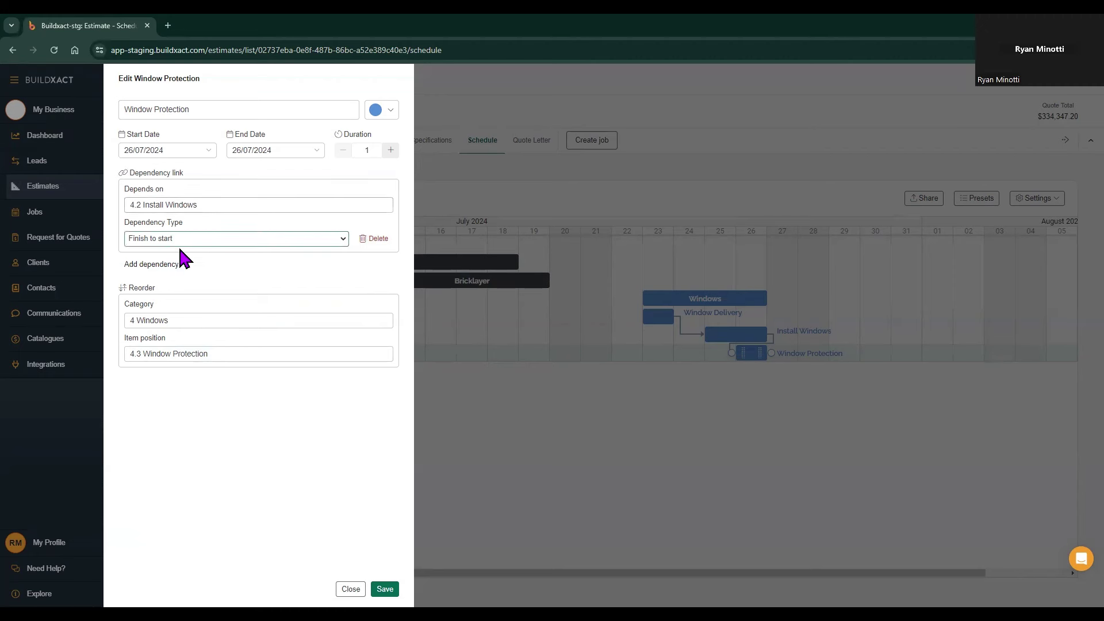
click(511, 570)
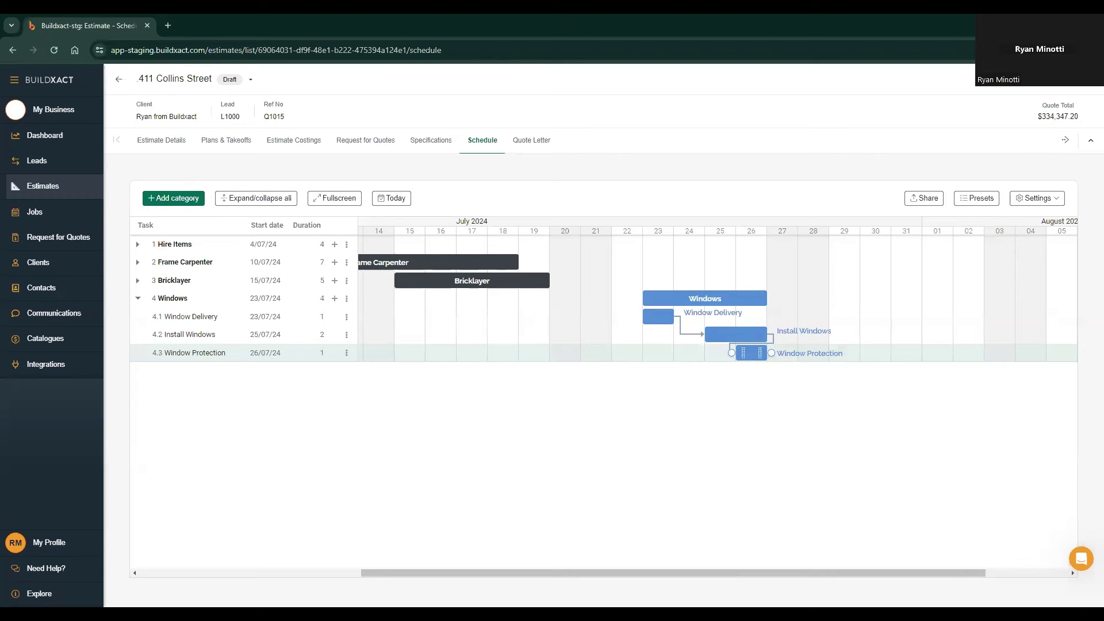
Step: Switch on automatic dependencies in the schedule settings
scroll(718, 397, left, 2)
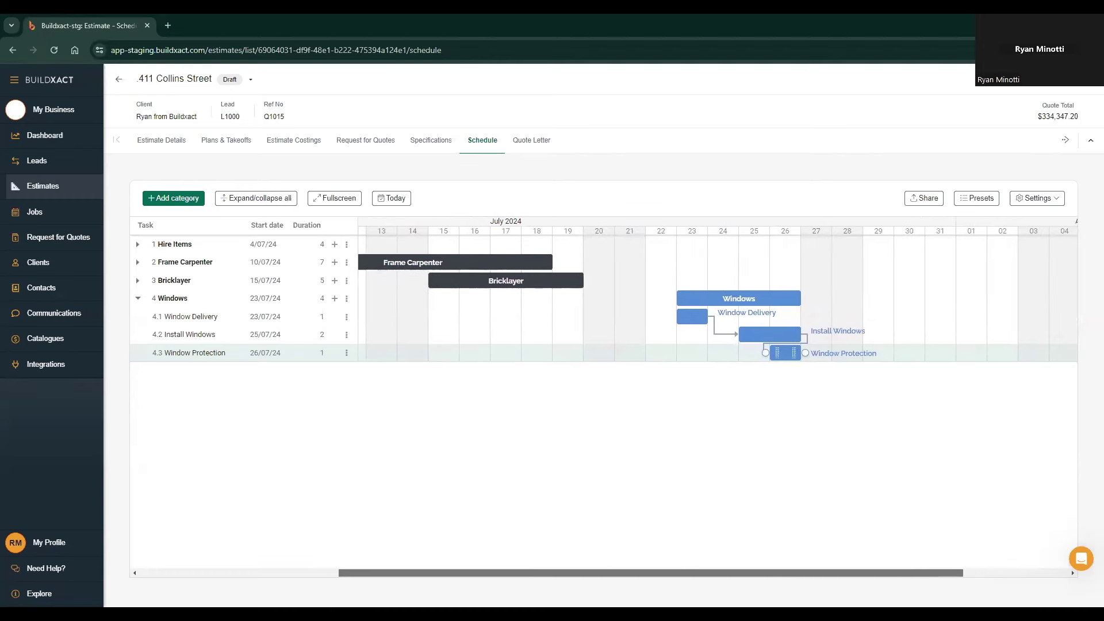
scroll(654, 230, right, 1)
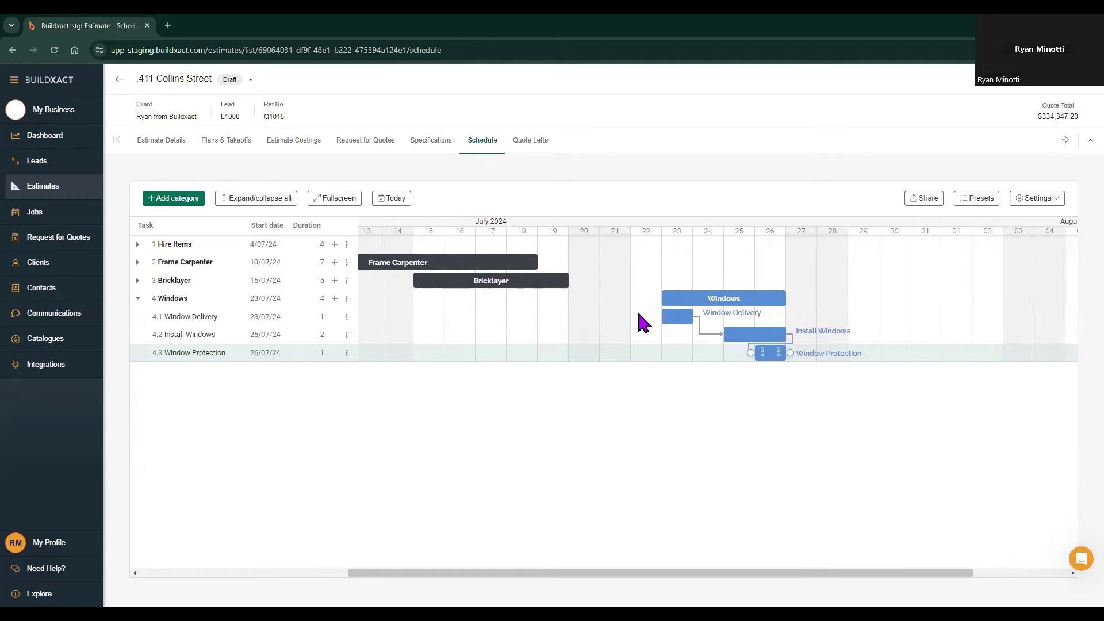
click(1033, 202)
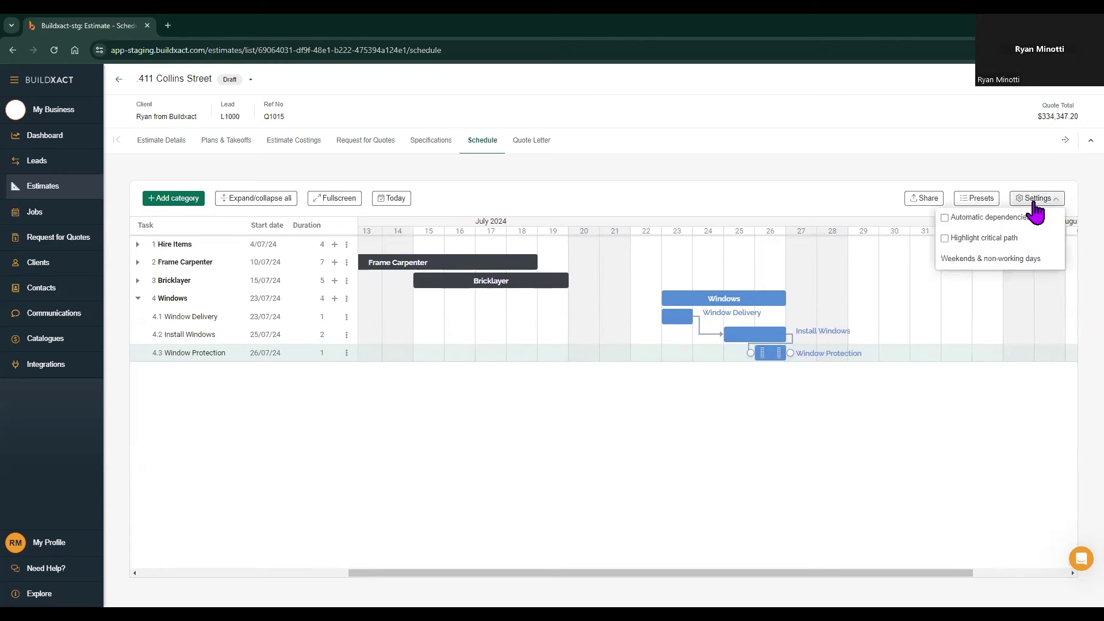
click(973, 218)
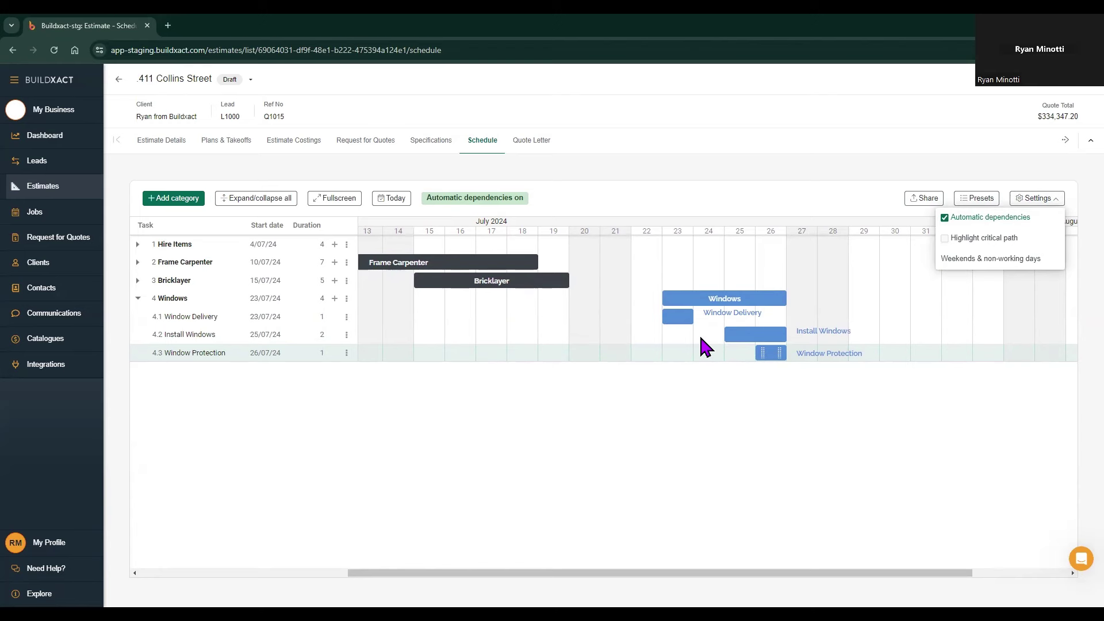
Step: Shift Ground Floor face brickwork to start on 17 July
drag(662, 573, 580, 573)
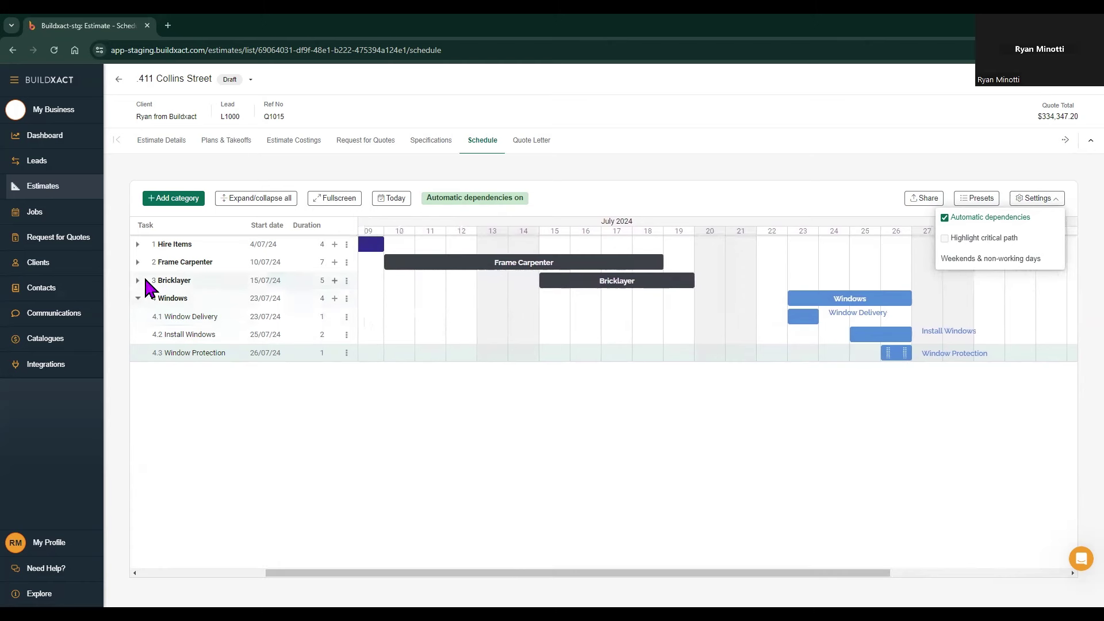
click(137, 280)
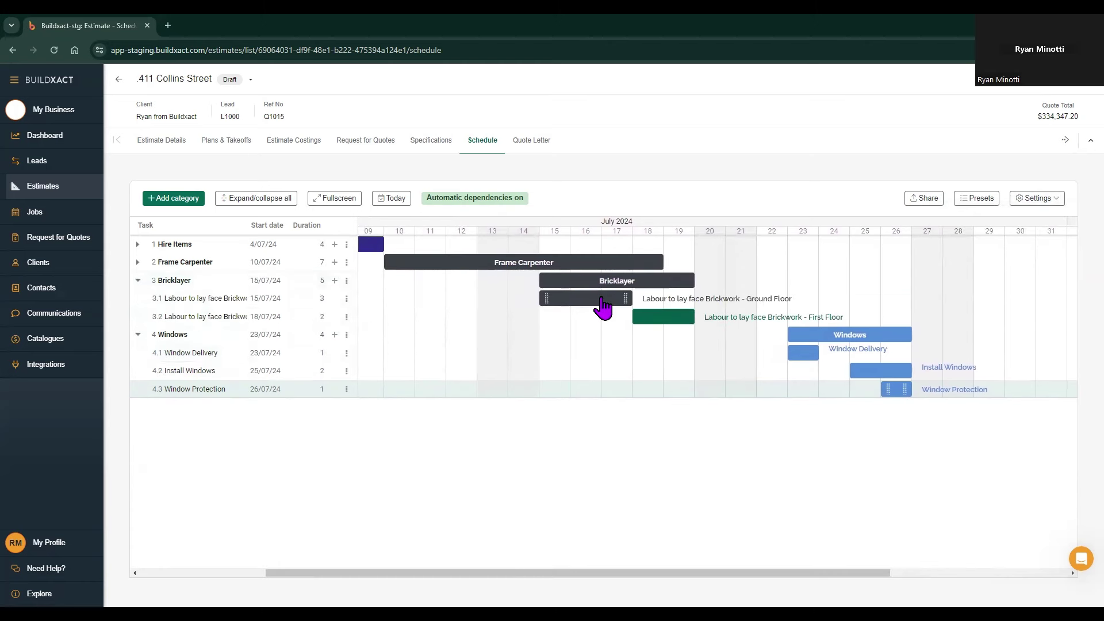
drag(602, 305, 664, 313)
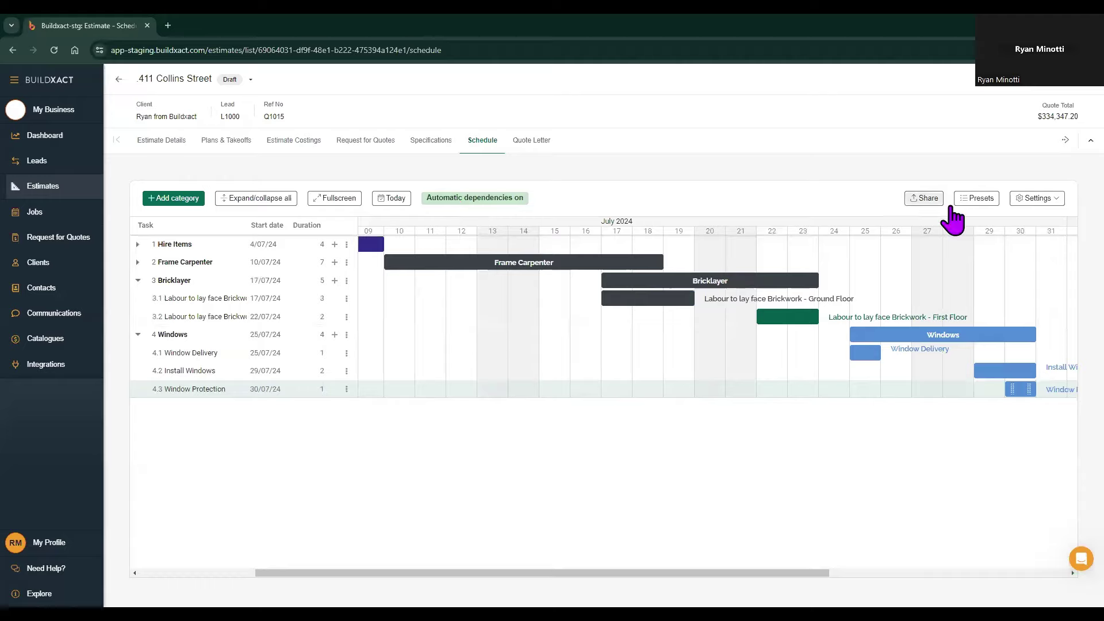
Step: Turn automatic dependencies off in the schedule settings
click(1037, 199)
click(988, 222)
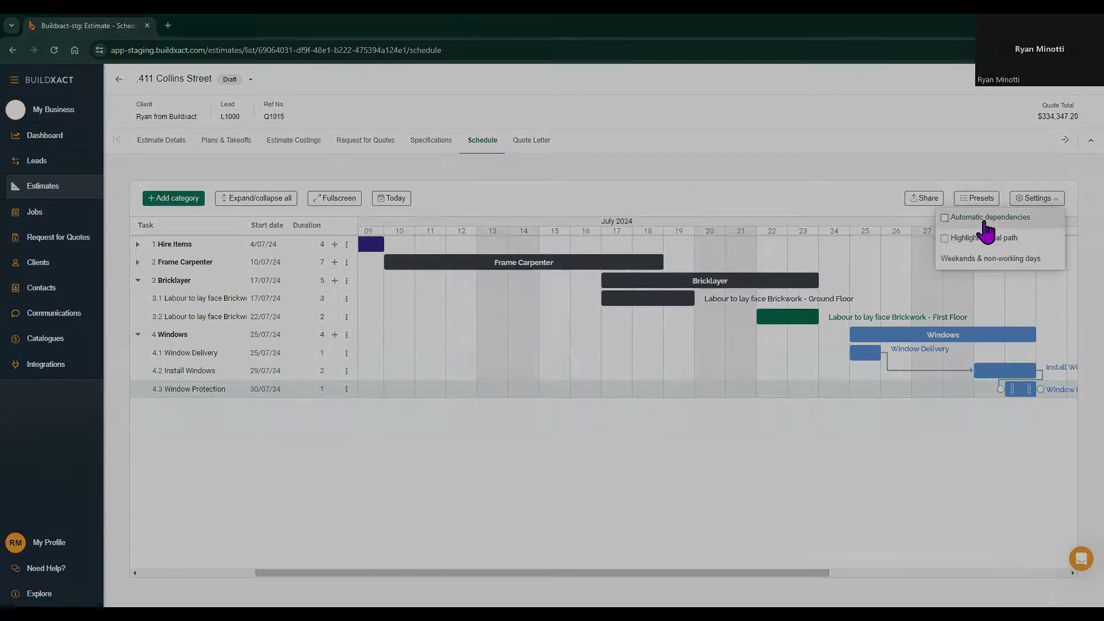
click(743, 448)
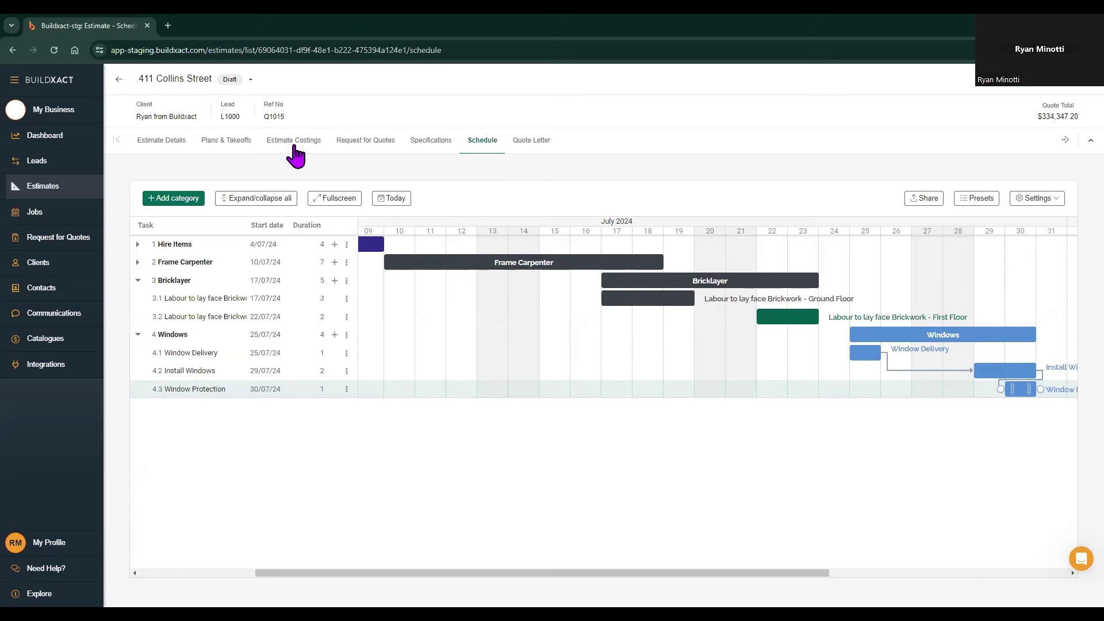
click(251, 80)
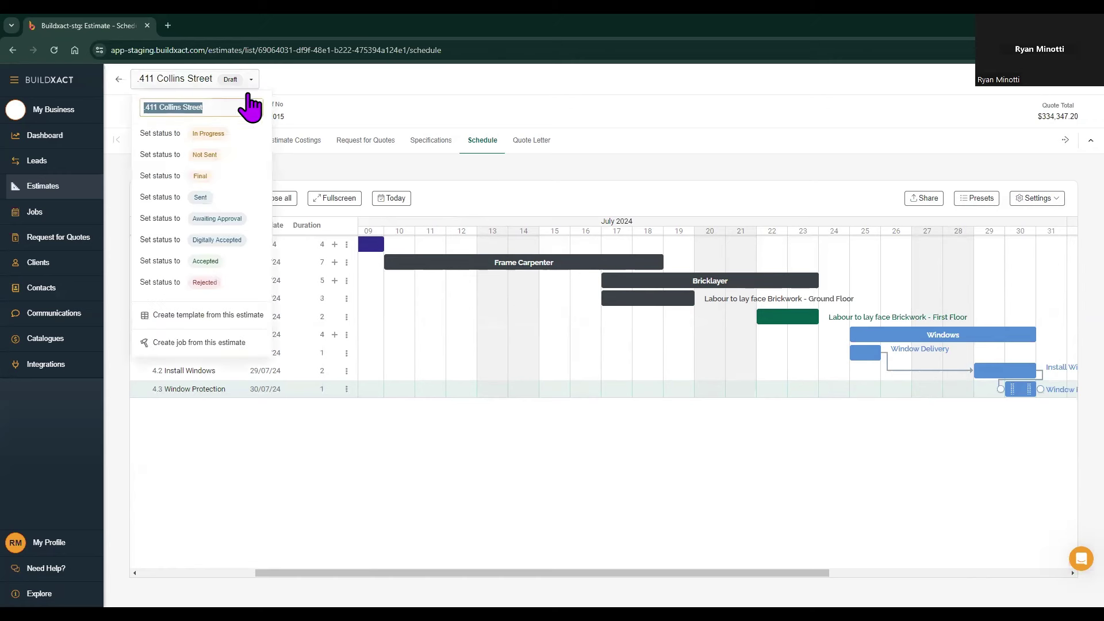
click(201, 343)
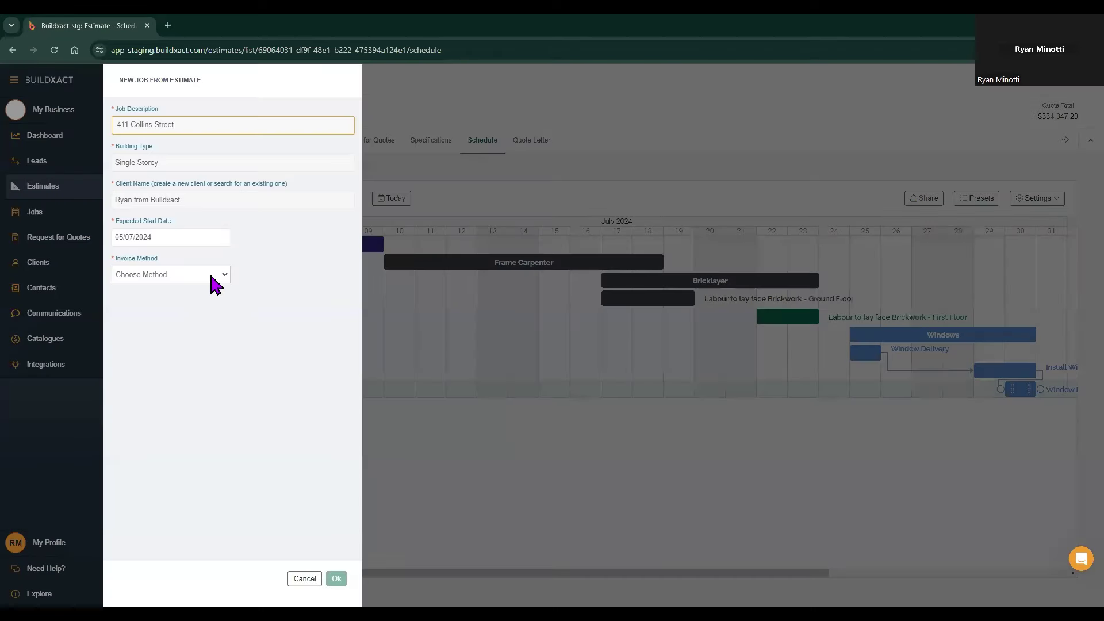
click(211, 275)
click(197, 296)
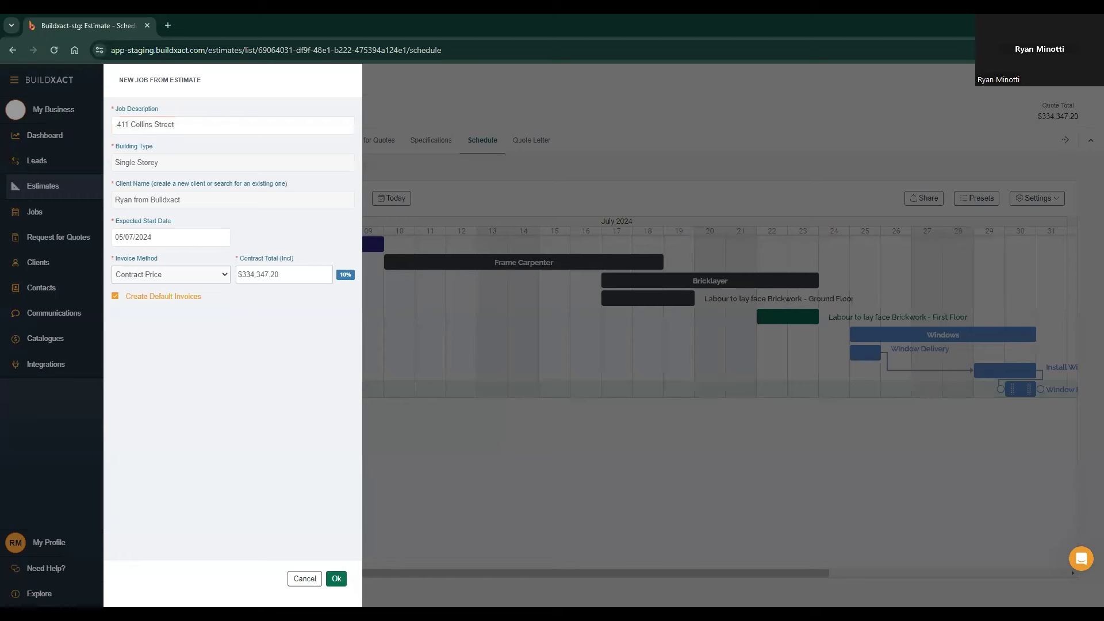
click(337, 578)
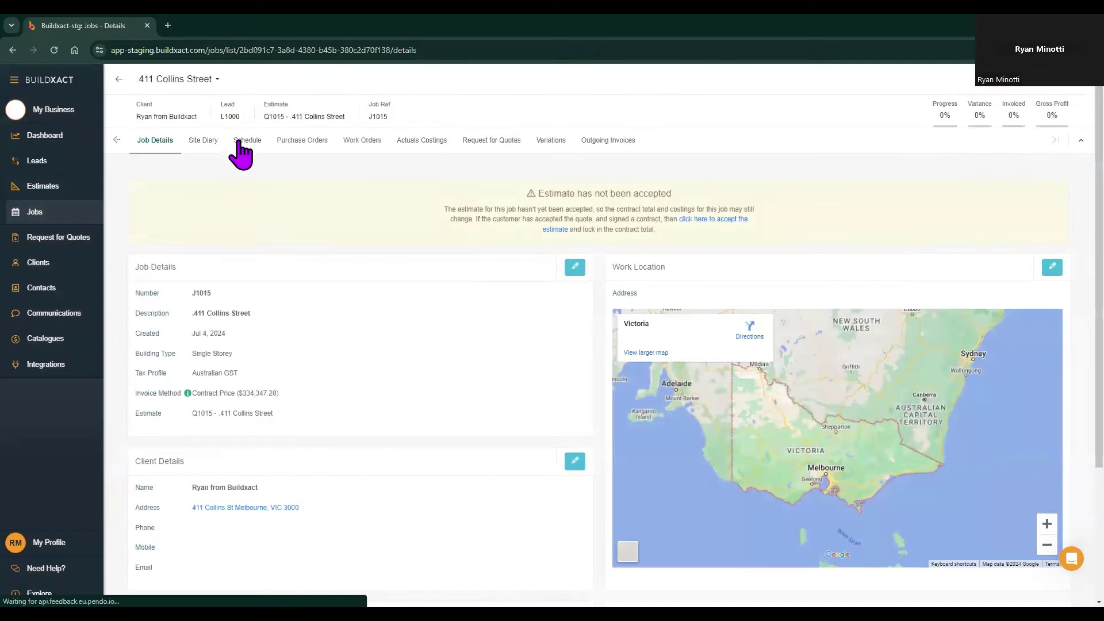
Step: Review the job schedule's Windows tasks and the read-only estimate schedule, then return to the job schedule
click(244, 141)
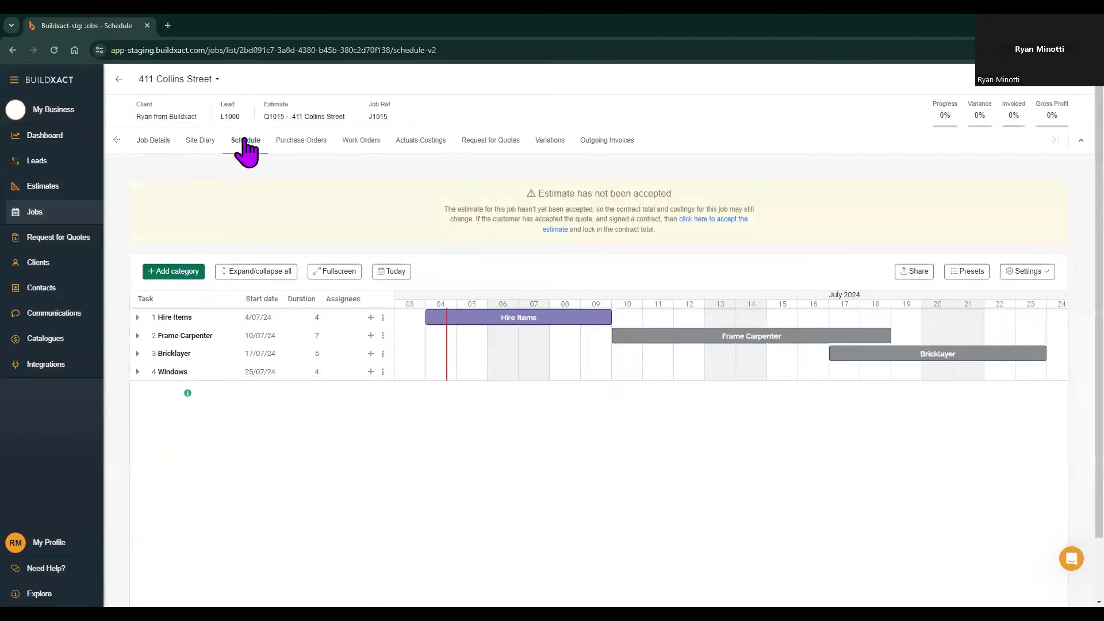
click(138, 372)
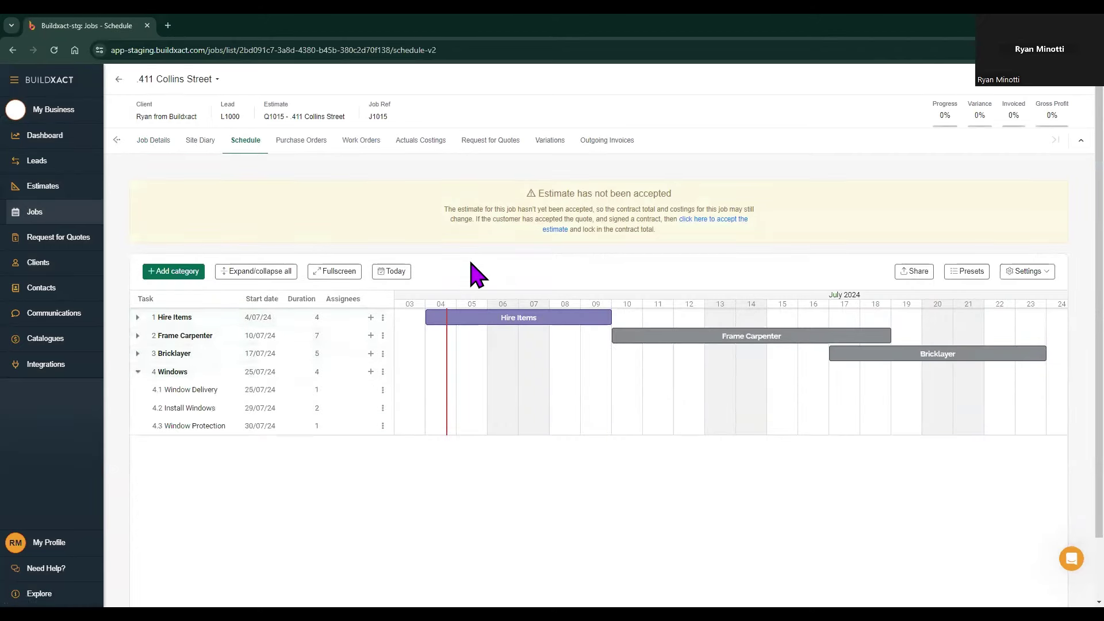
click(118, 141)
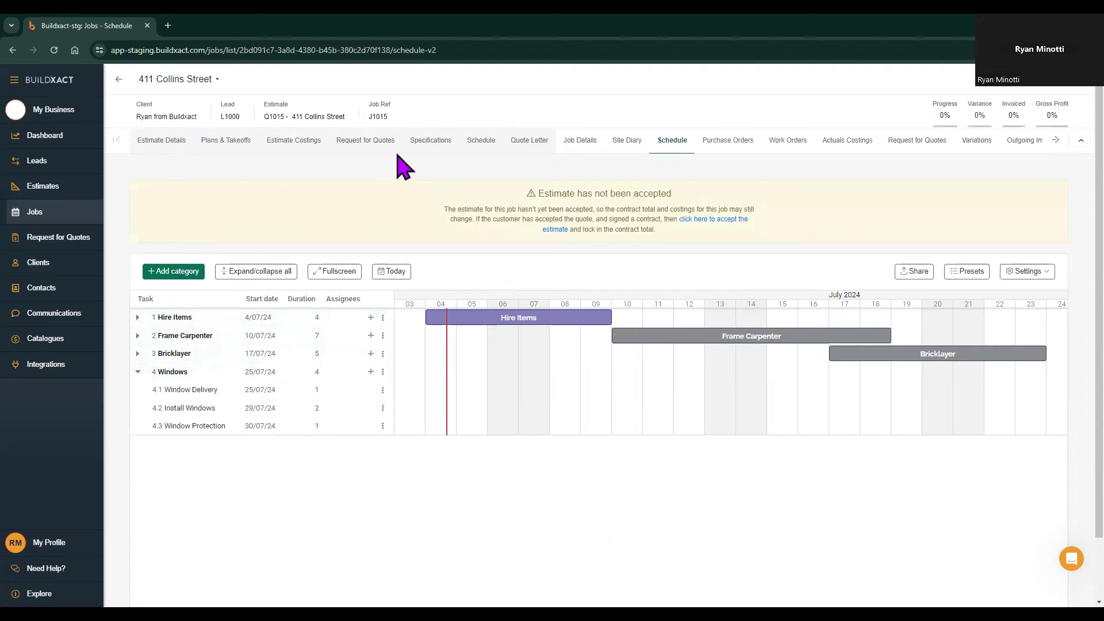
click(294, 145)
click(481, 145)
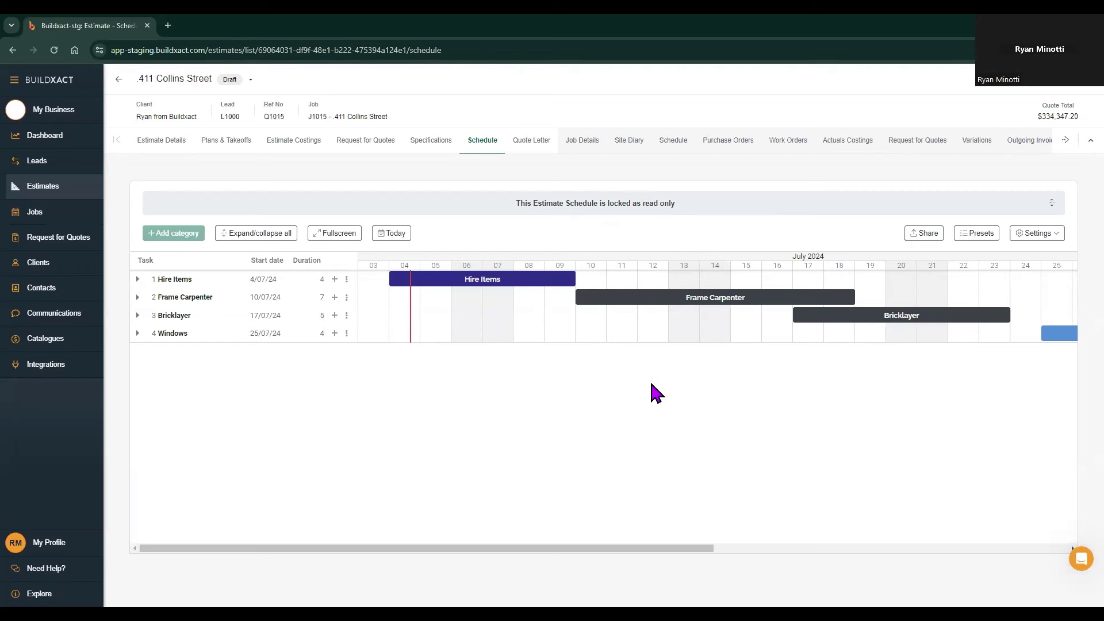
click(673, 139)
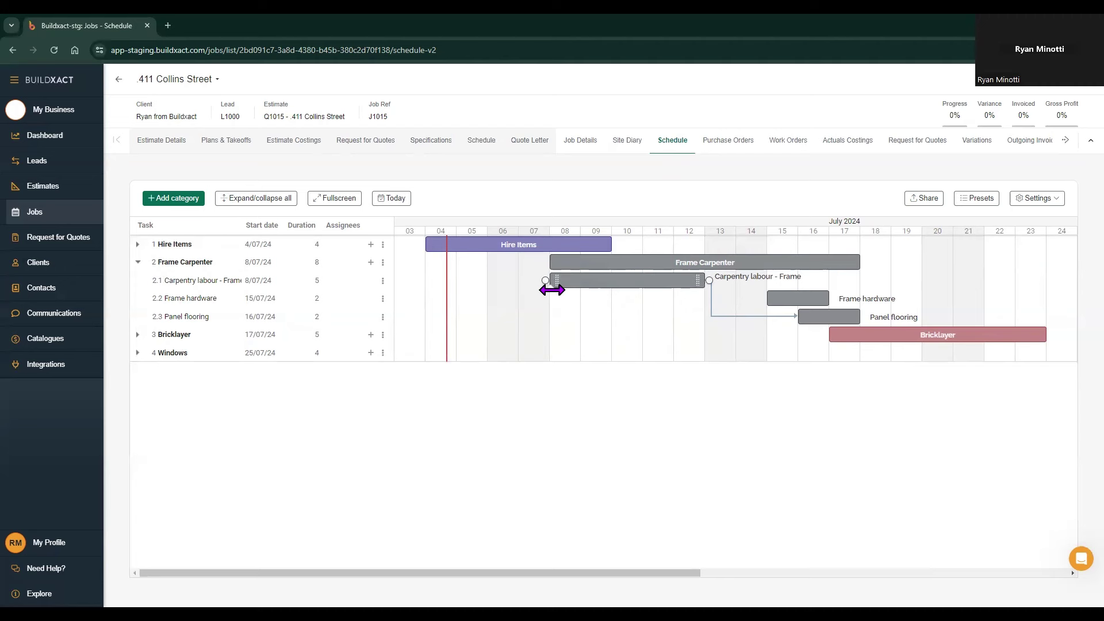
Step: Mark partial progress on Carpentry labour and move Frame hardware earlier to start 3/07/24
drag(552, 290, 615, 296)
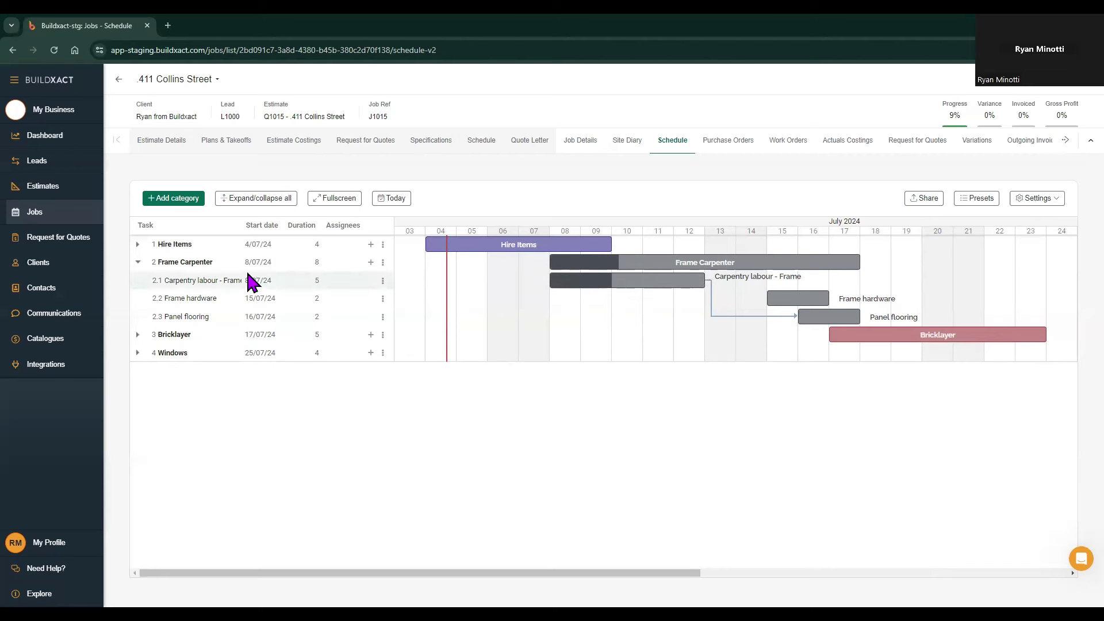
click(138, 263)
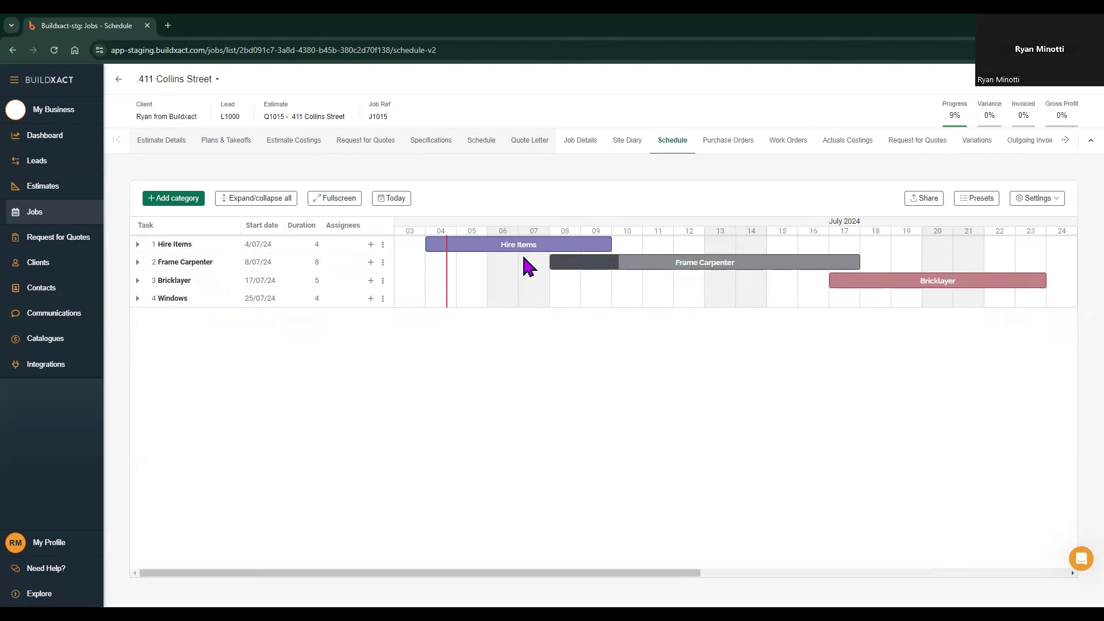
click(138, 263)
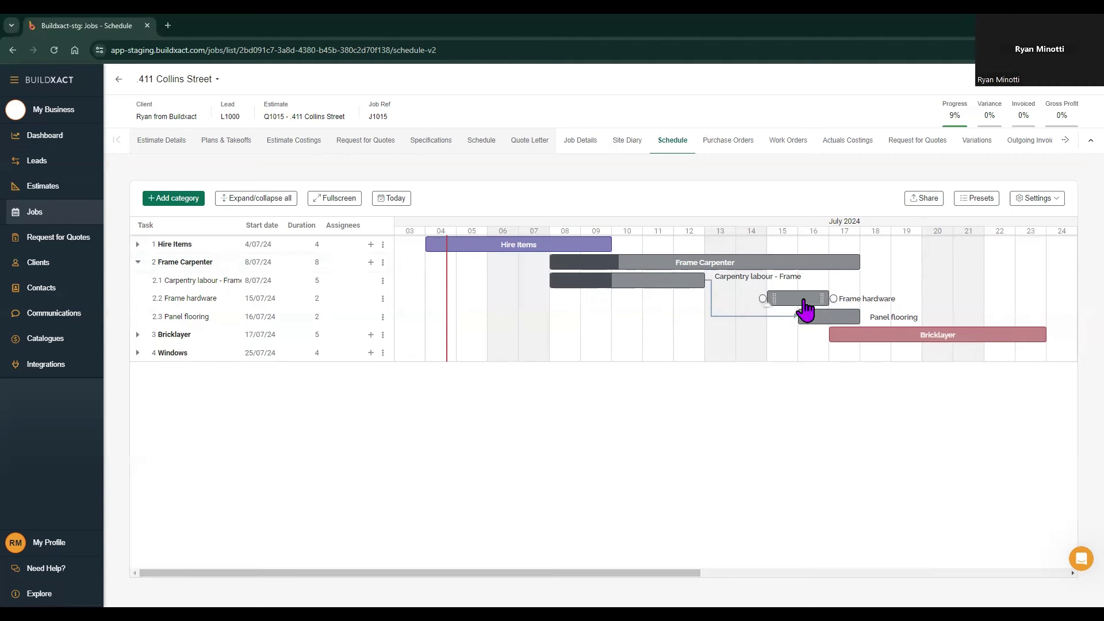
drag(802, 299, 433, 324)
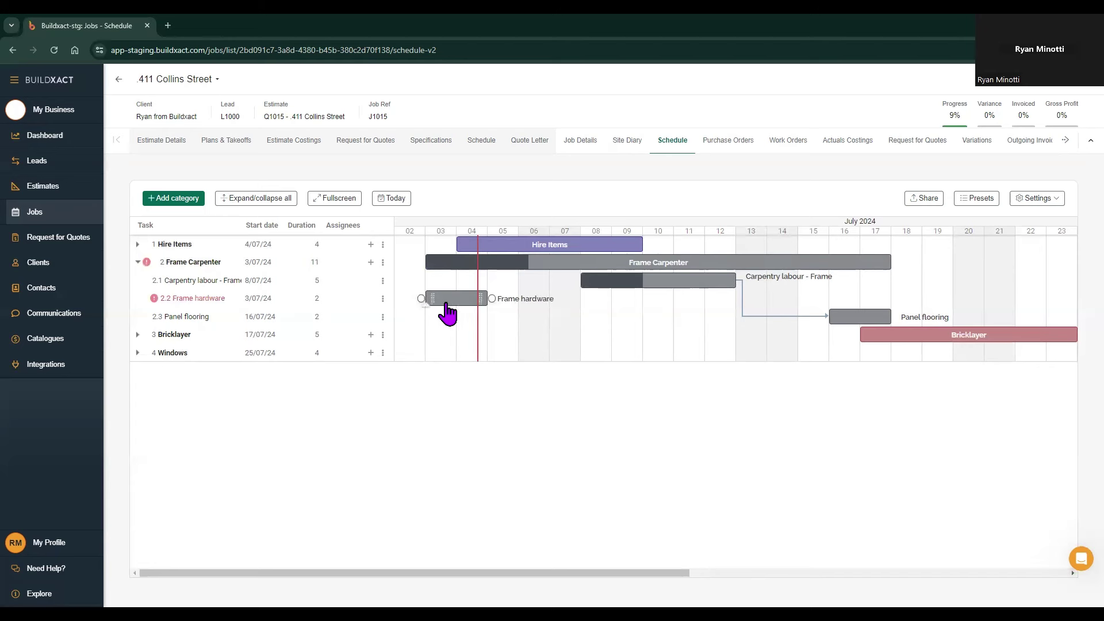
mouse_move(160, 301)
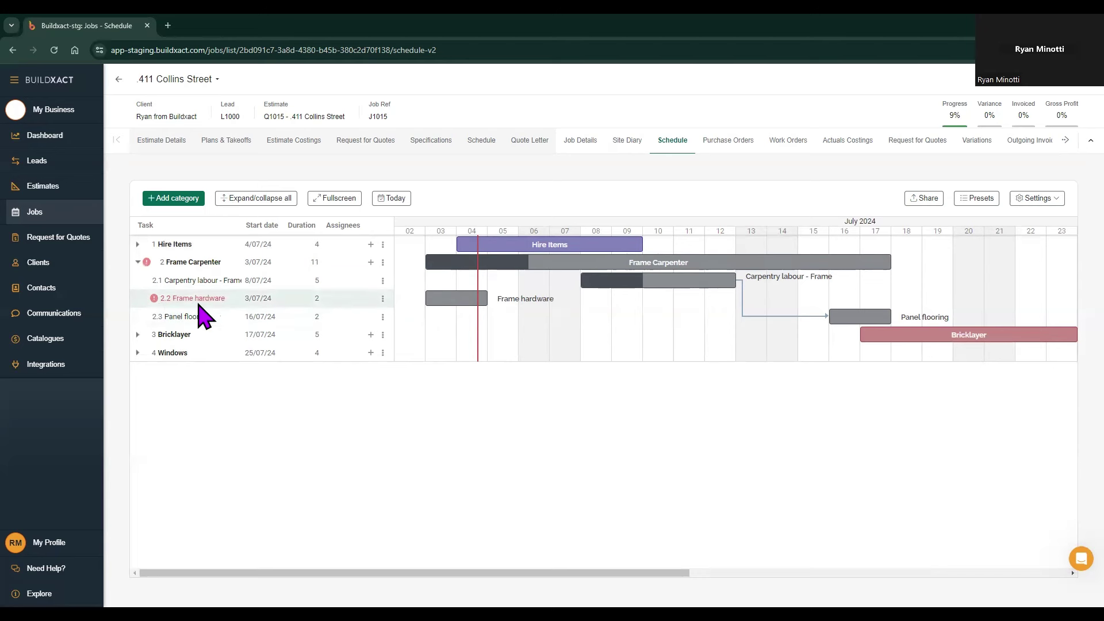
click(138, 262)
mouse_move(148, 266)
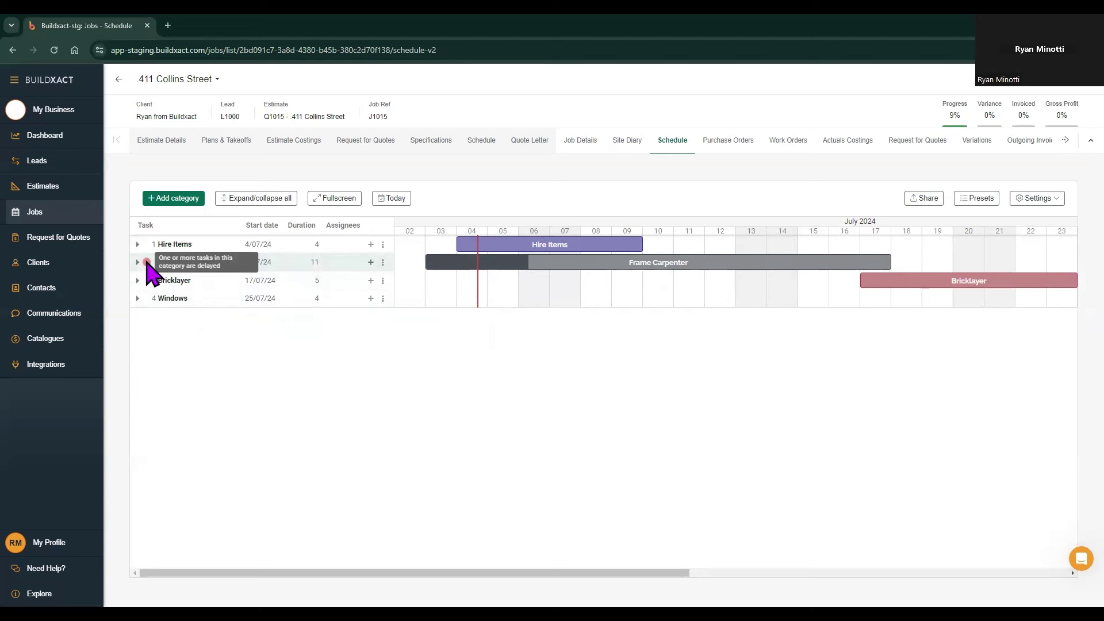
Step: Expand the category to reveal Window Delivery, Install Windows and Window Protection
click(138, 263)
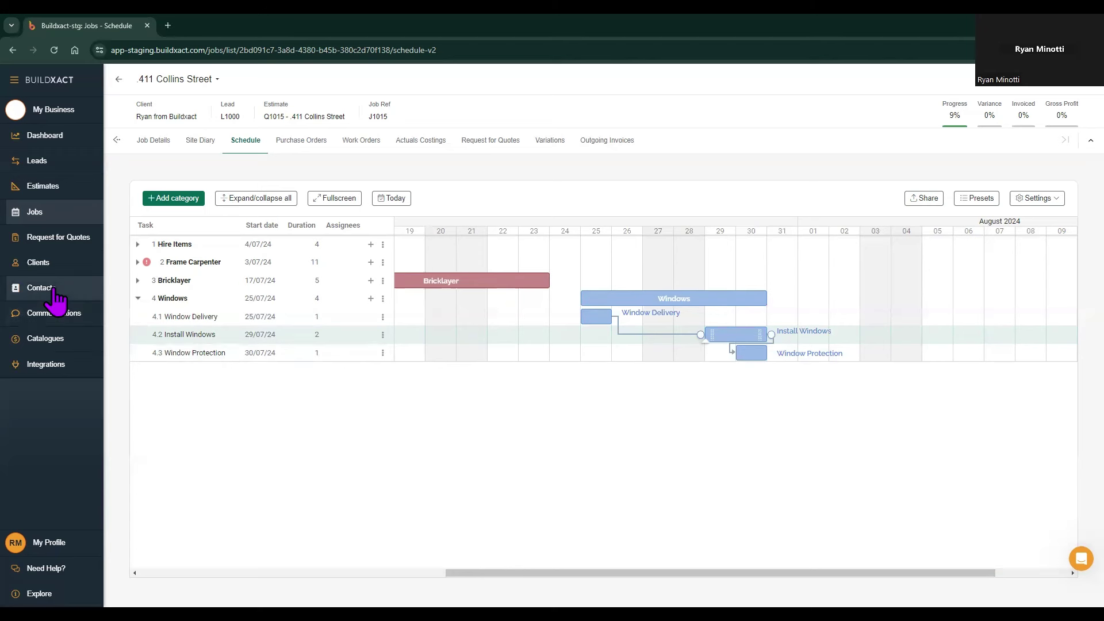
Step: Assign a first team member to the Install Windows task and save
double_click(736, 339)
click(530, 311)
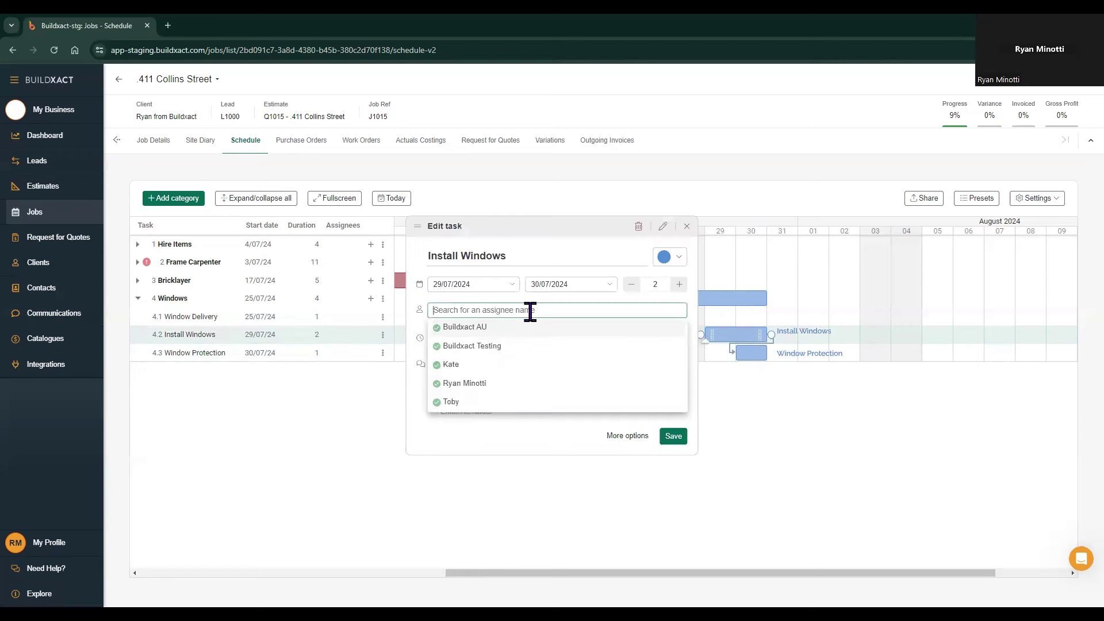
click(490, 364)
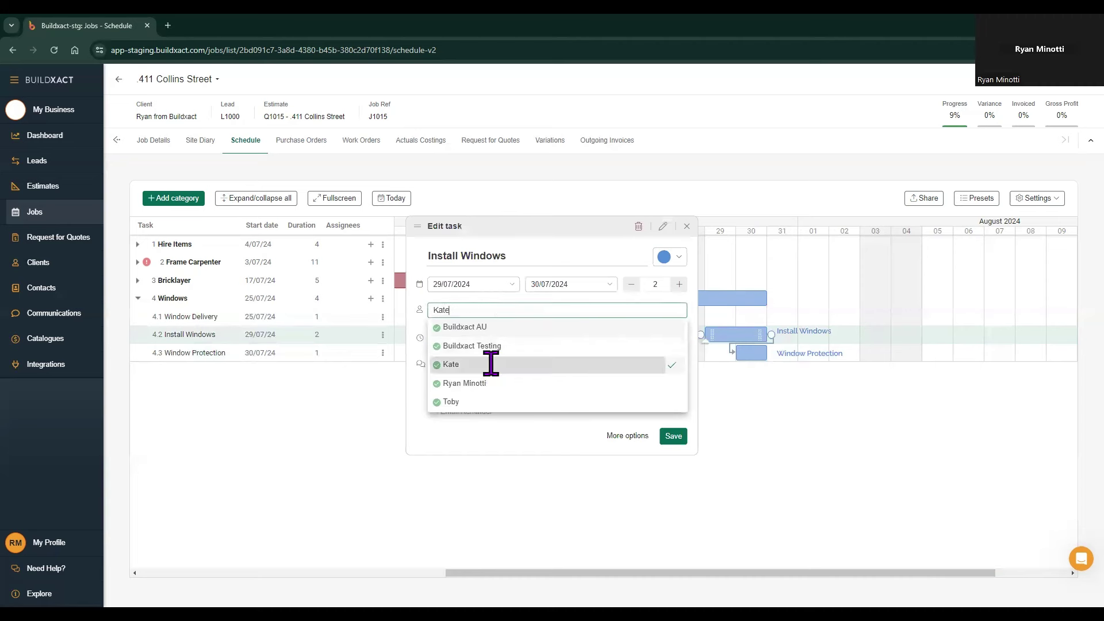
click(674, 445)
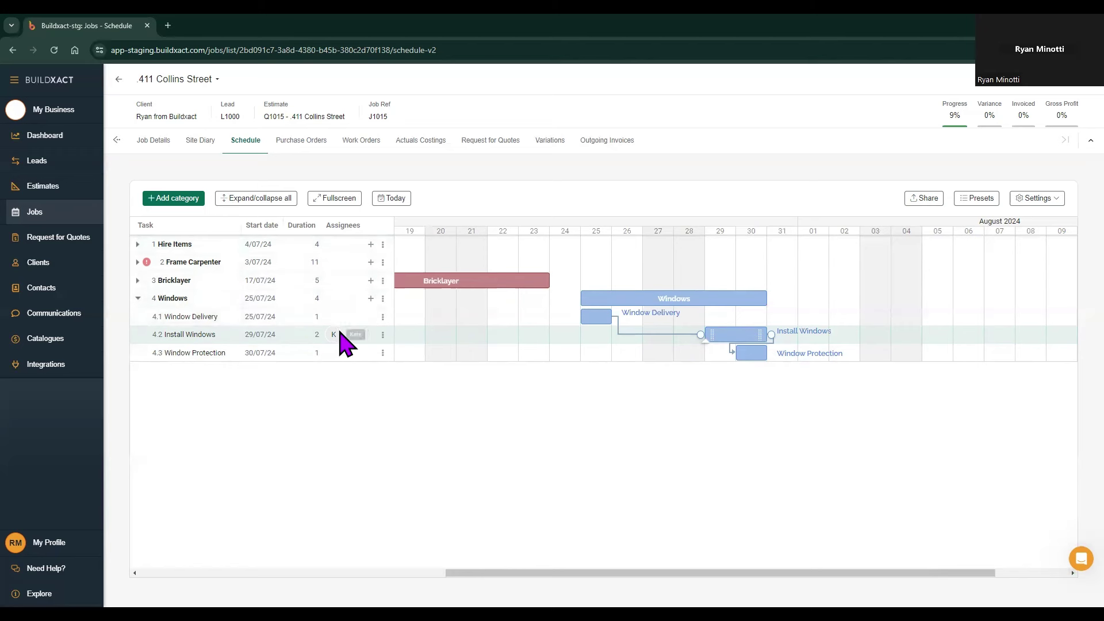
Step: Add a second team member to Install Windows and save the updated assignees
double_click(736, 335)
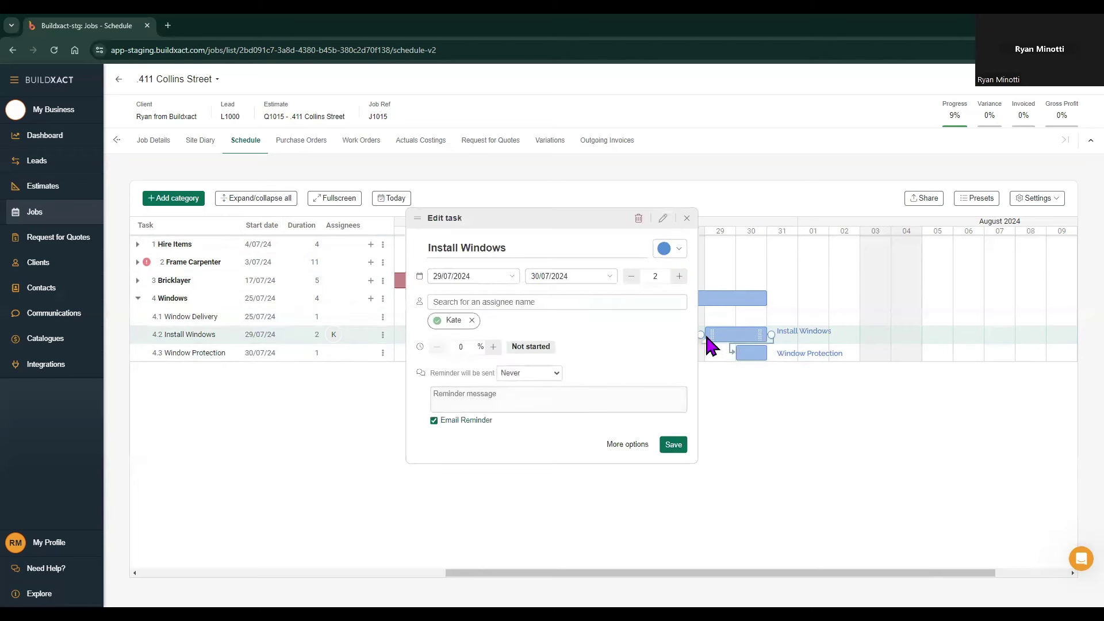
click(537, 303)
click(458, 394)
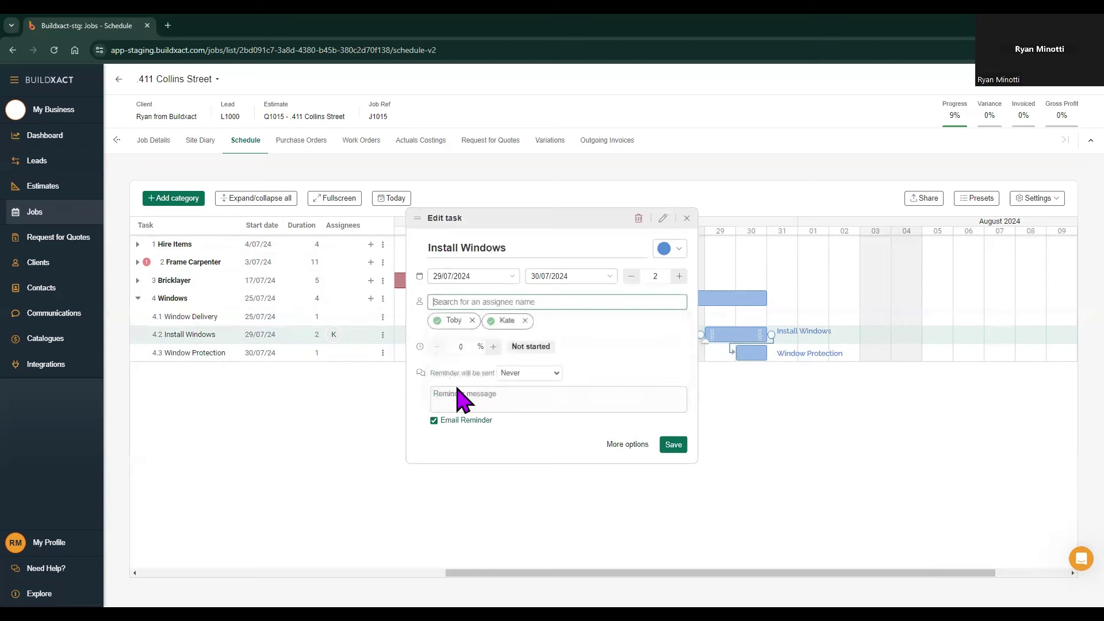
click(676, 445)
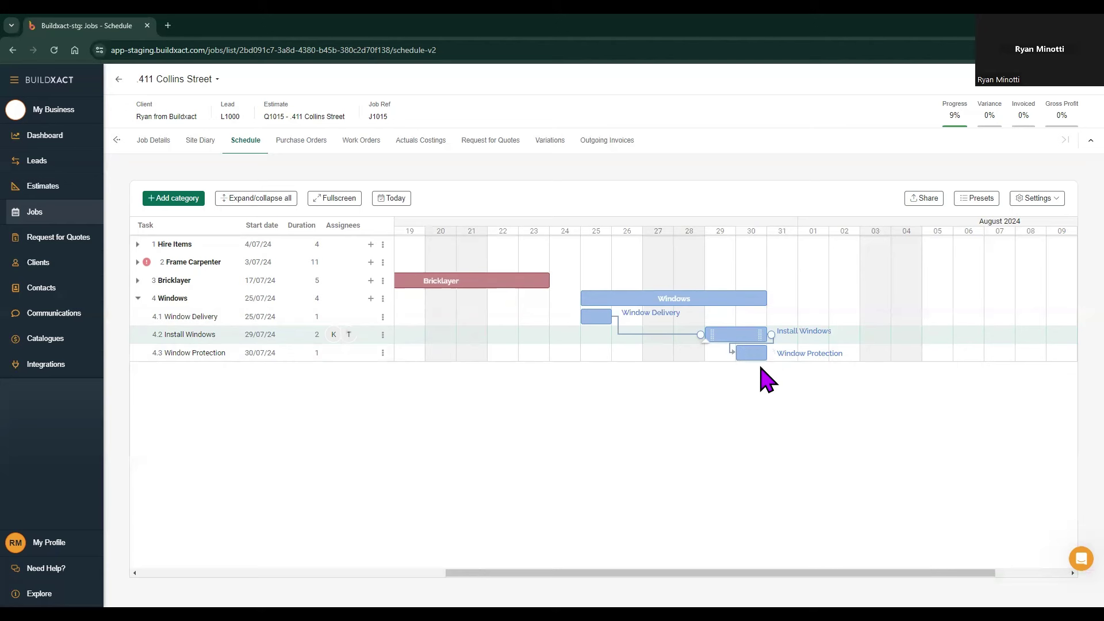
Step: Add one team member as assignee on the 30/07 Window Protection task and save
double_click(753, 356)
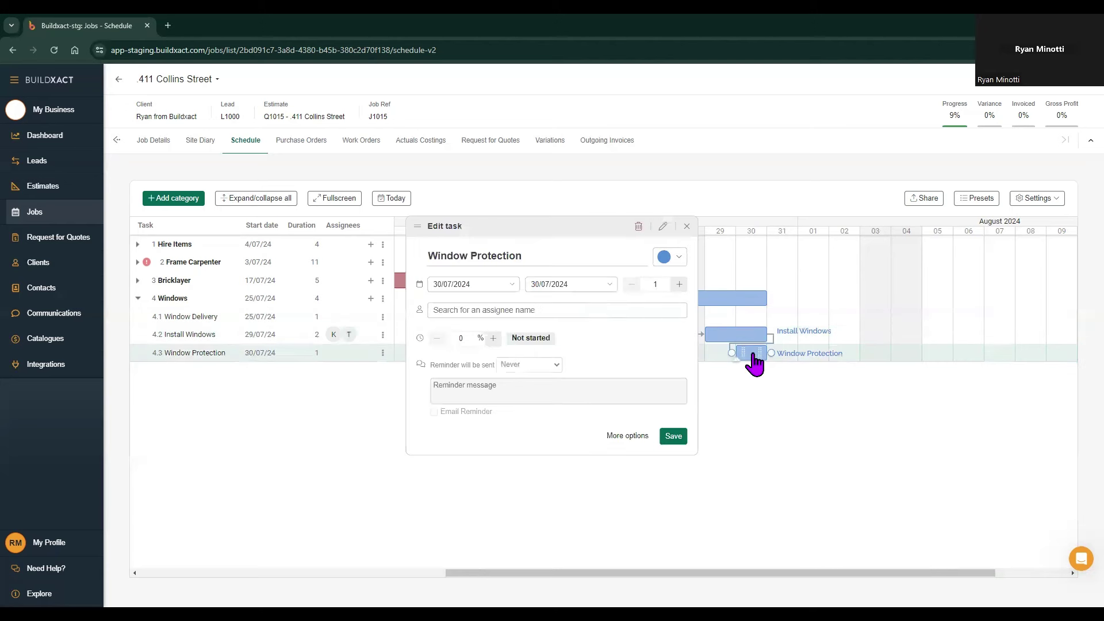
click(556, 311)
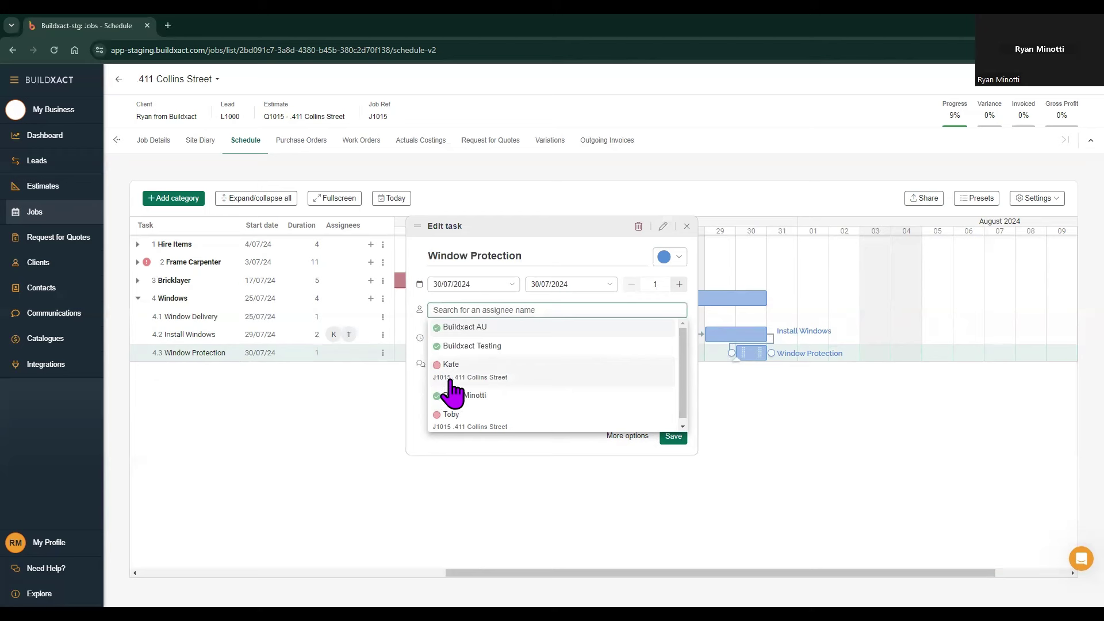
click(532, 381)
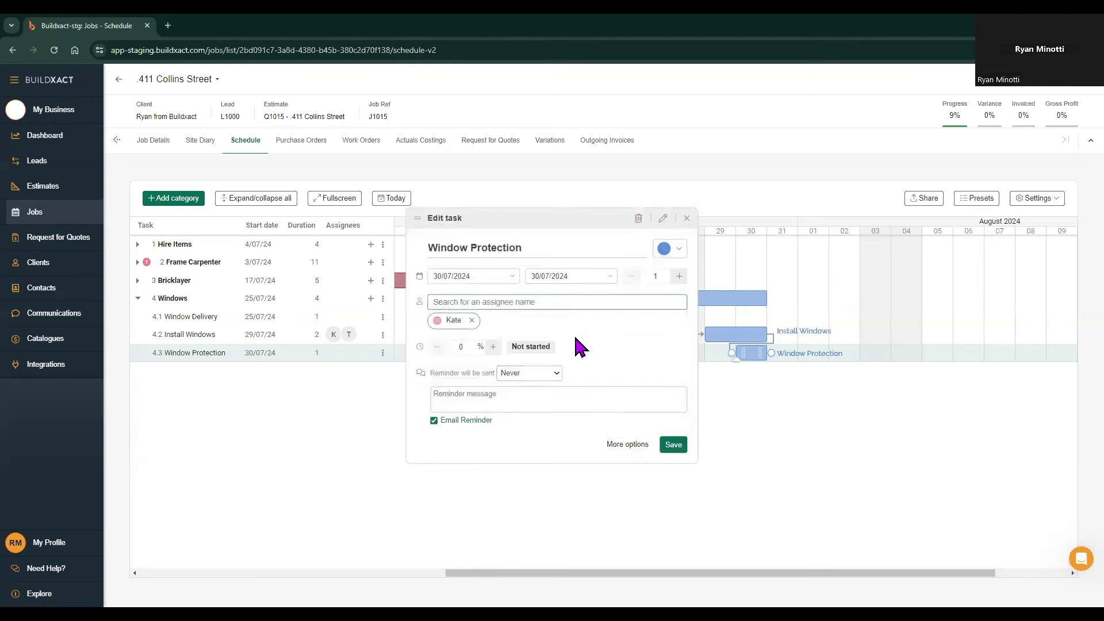
mouse_move(435, 327)
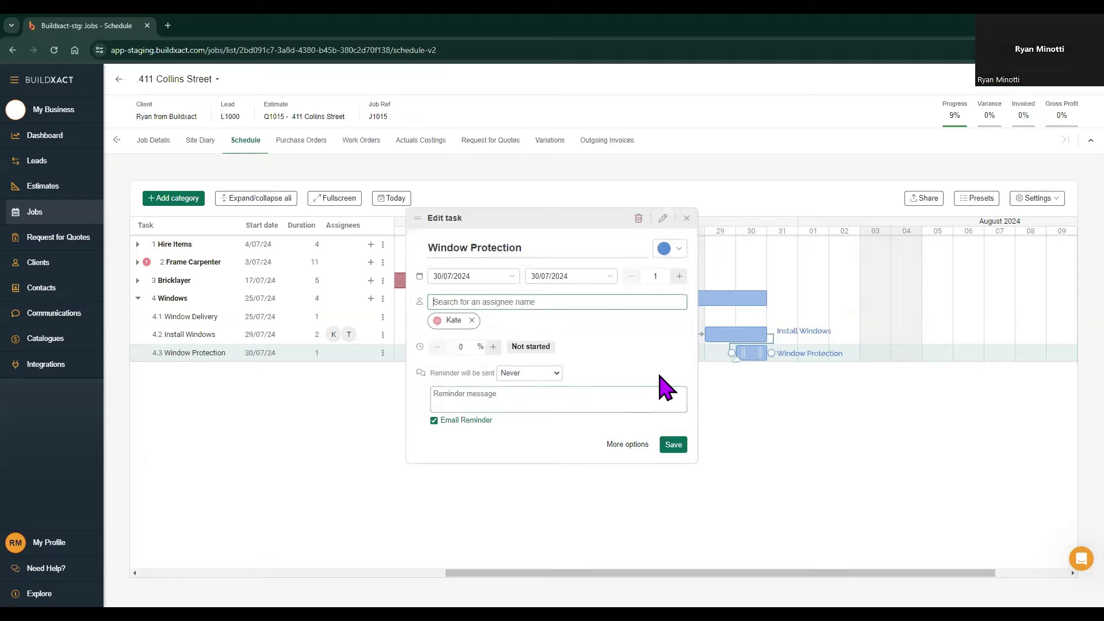
click(673, 445)
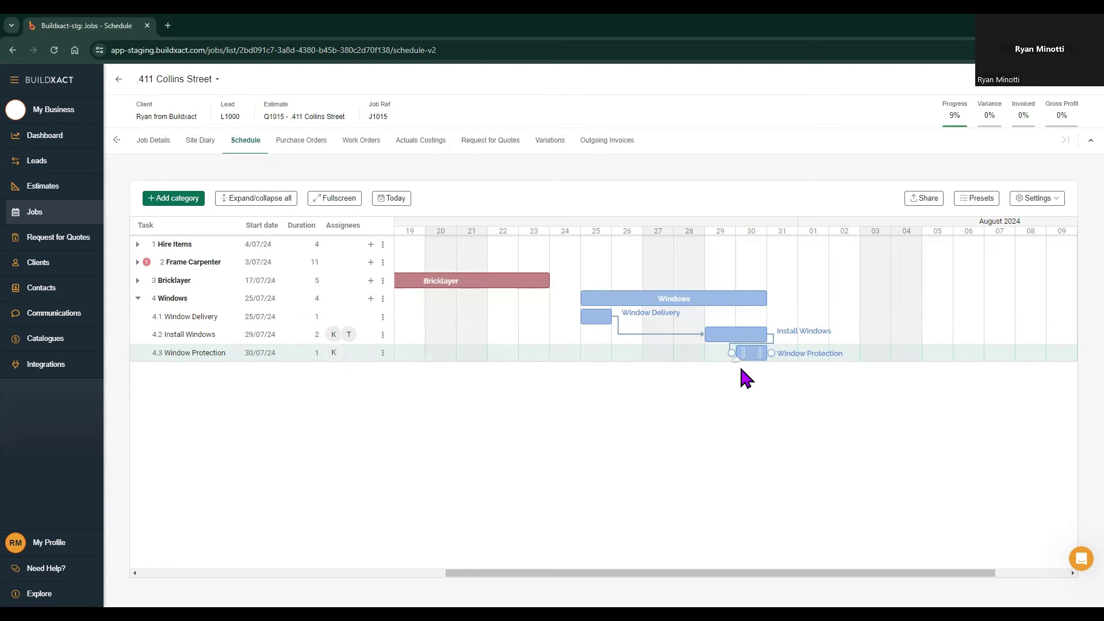
Step: Set Window Protection's 'Remember to install windows' reminder to send 1 week before and save
double_click(748, 354)
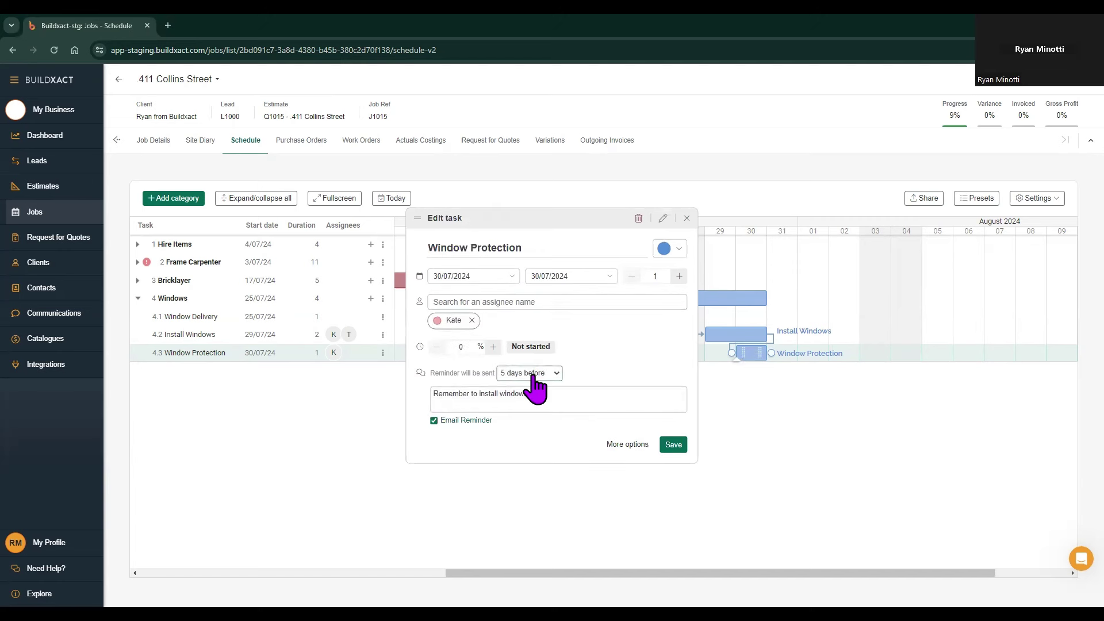
click(533, 374)
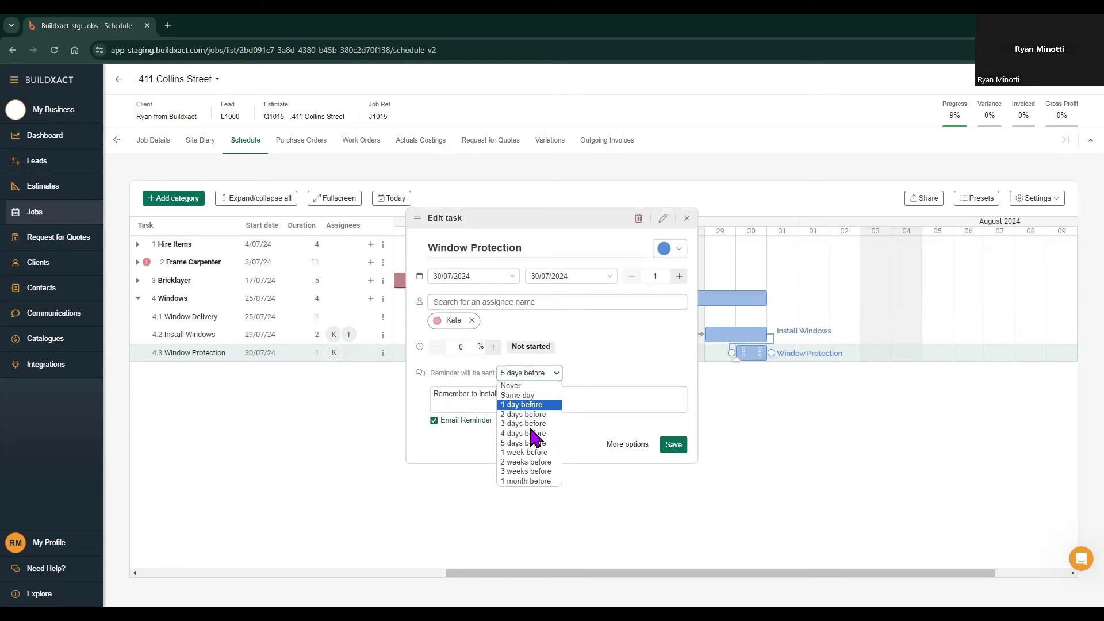
click(513, 452)
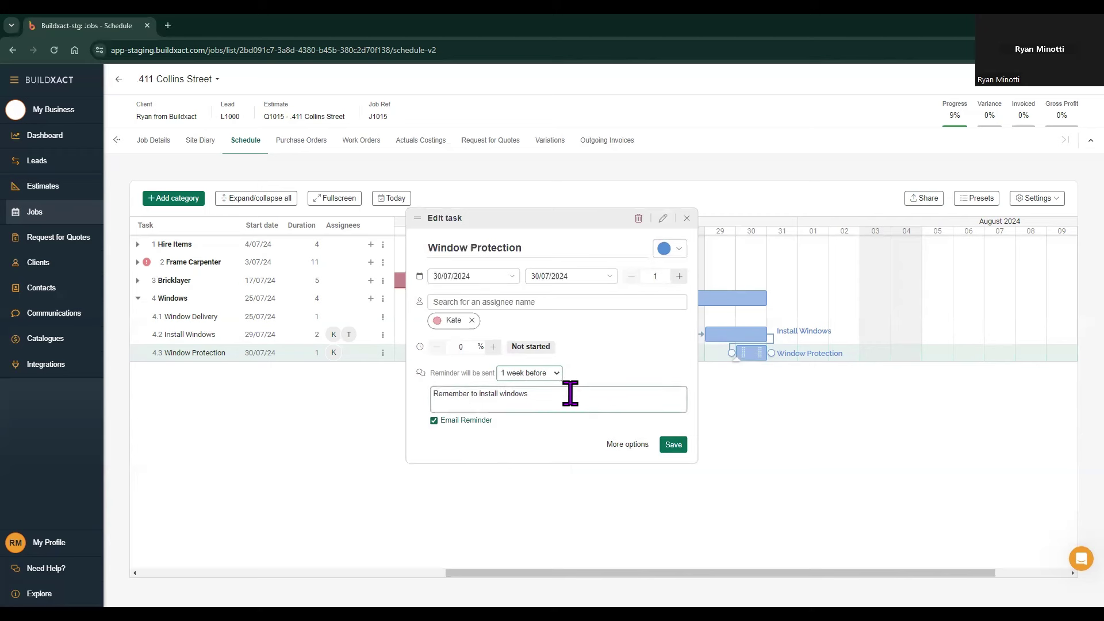
drag(569, 389, 434, 402)
click(538, 406)
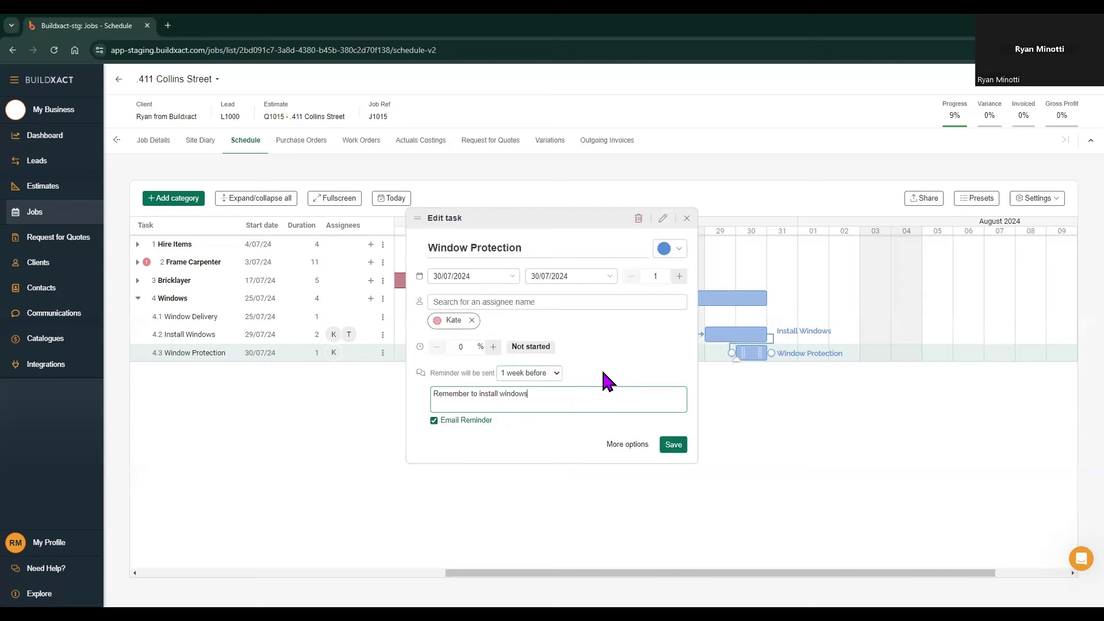
click(672, 445)
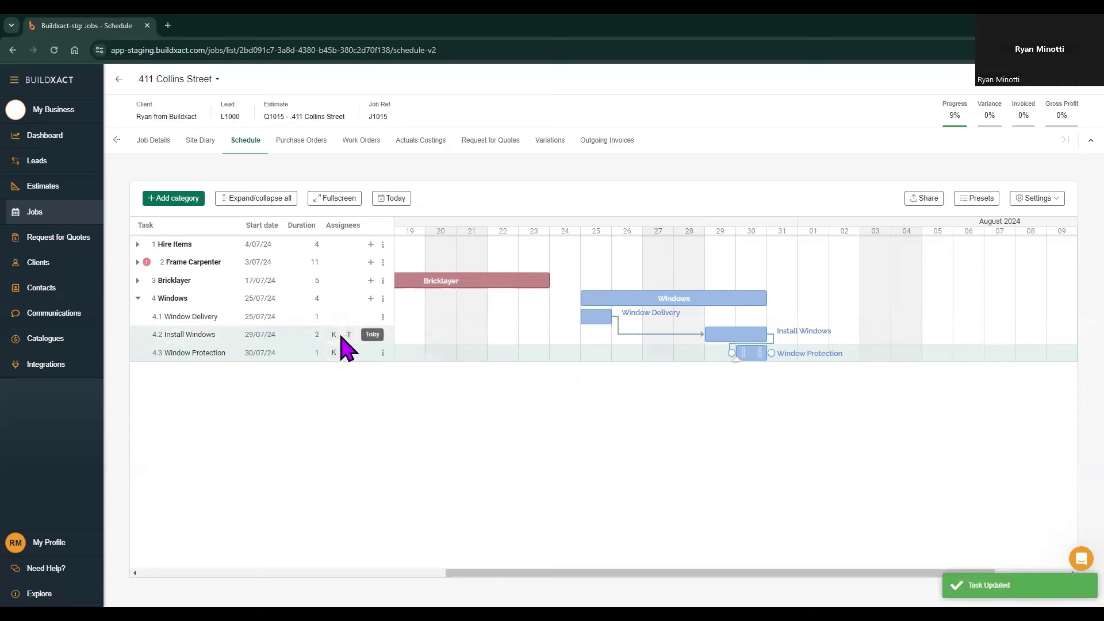
Step: Set the Install Windows reminder to '5 days before' and save the task
double_click(731, 340)
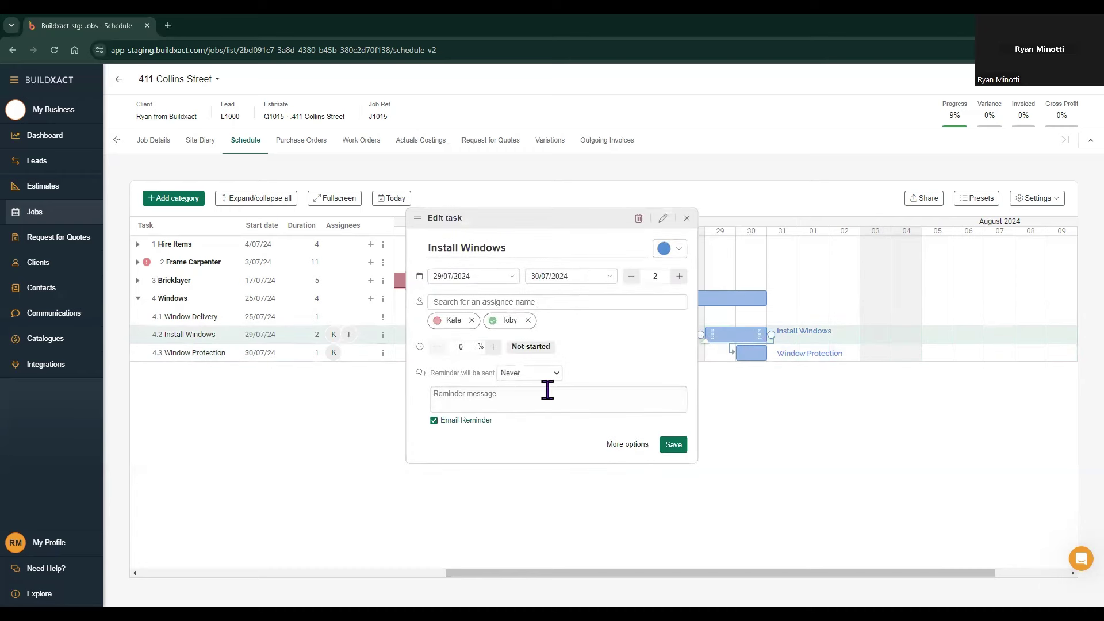
click(524, 374)
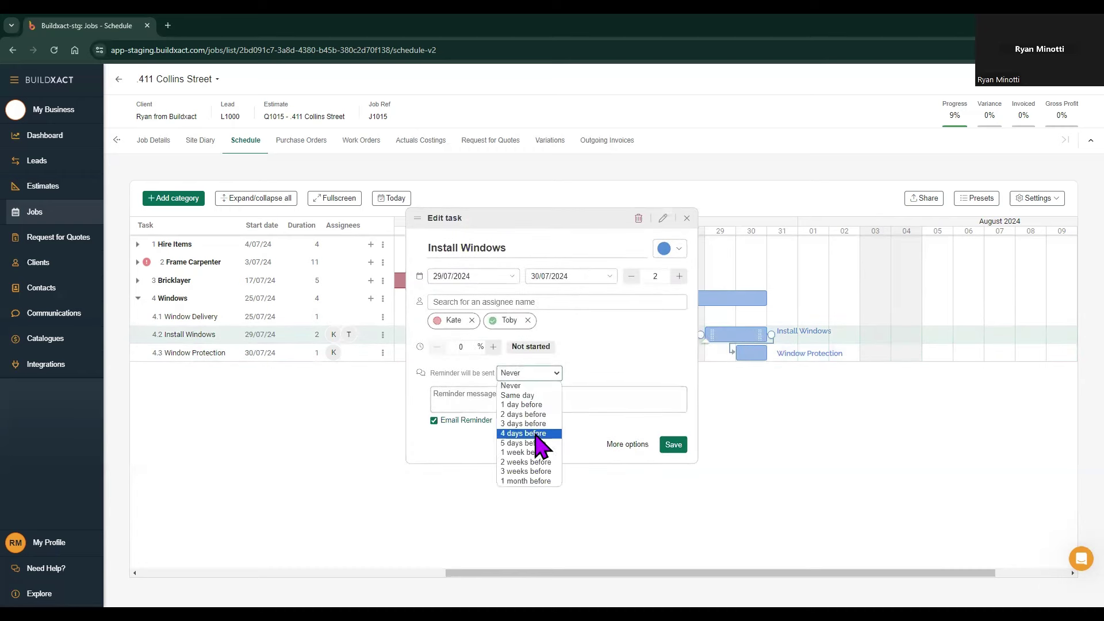
click(533, 443)
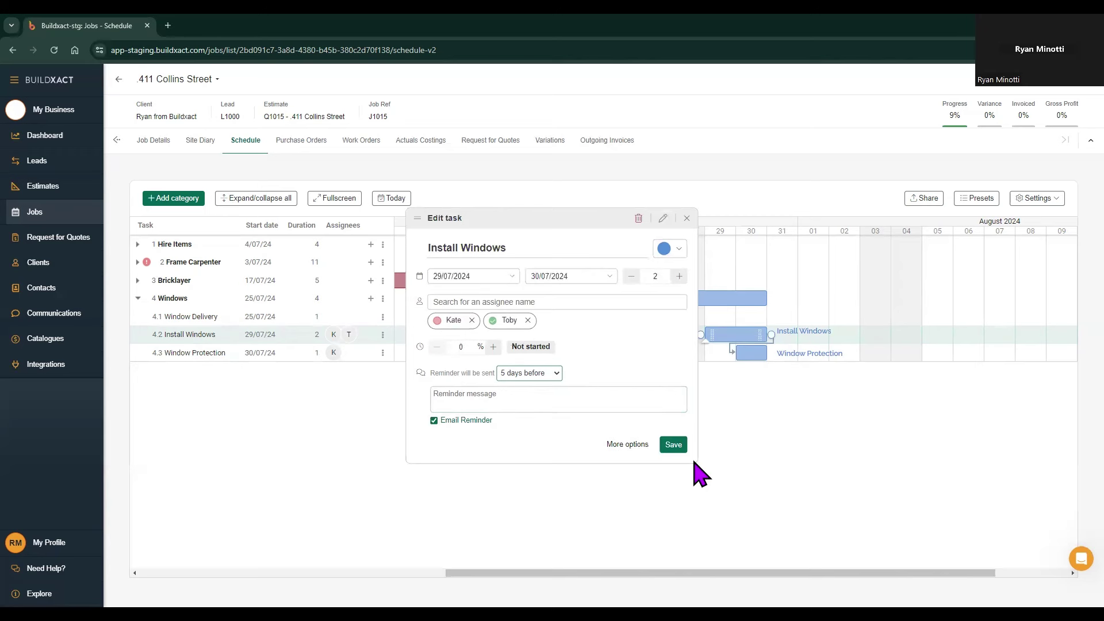
click(673, 446)
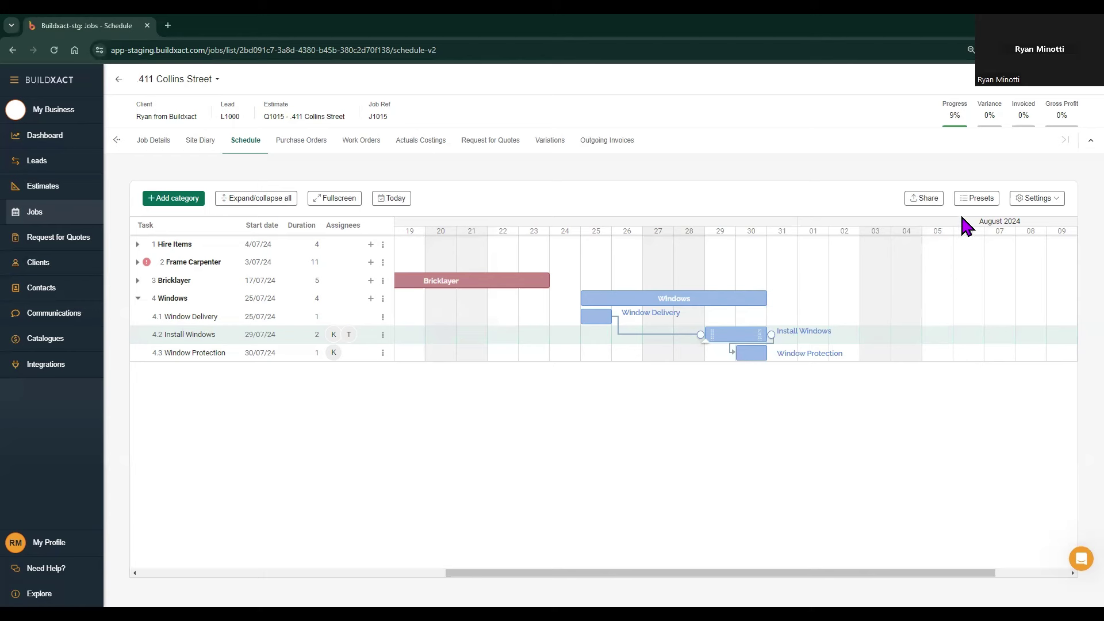
Step: Share the schedule as an entire Gantt chart PDF and download it
click(924, 201)
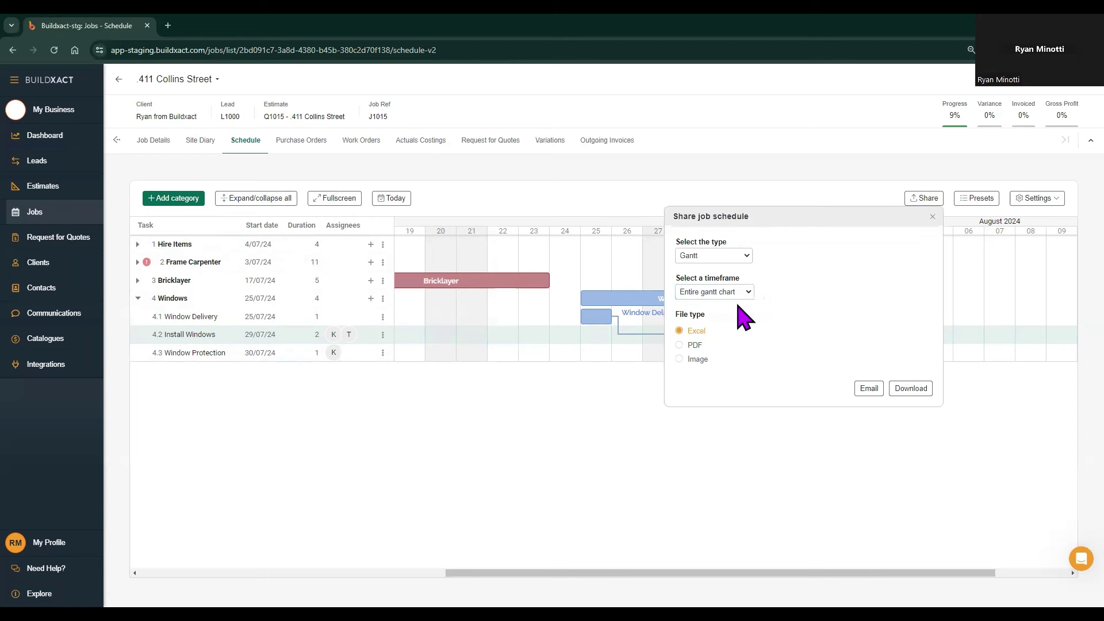
click(693, 346)
click(911, 389)
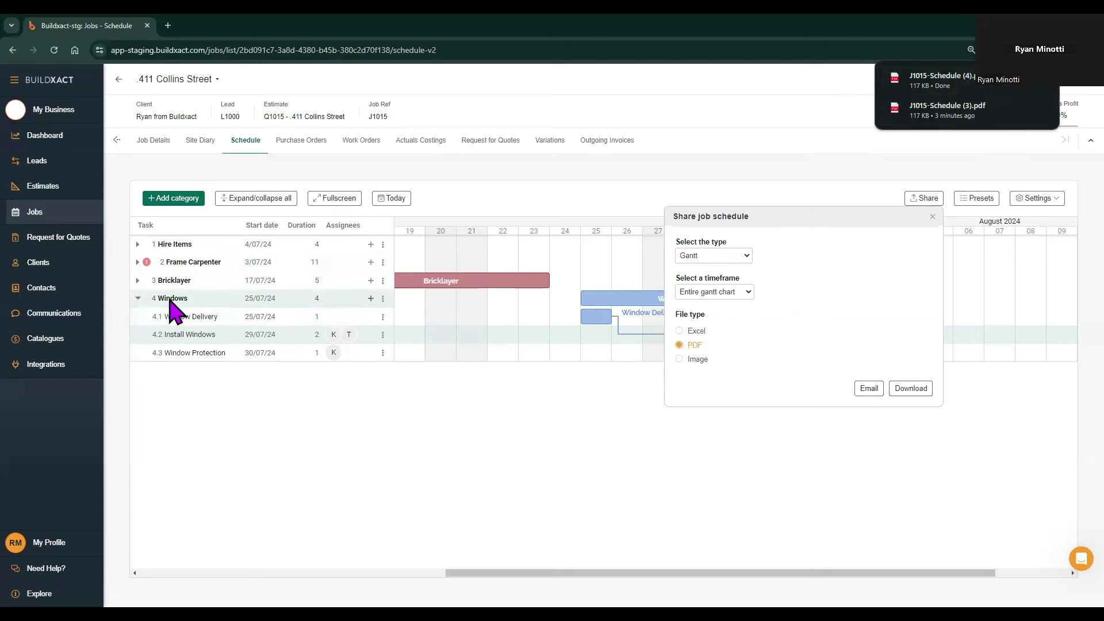
Step: Open J1015-Schedule (4).pdf from downloads to review it, then return to the Buildxact Schedule tab
click(1041, 87)
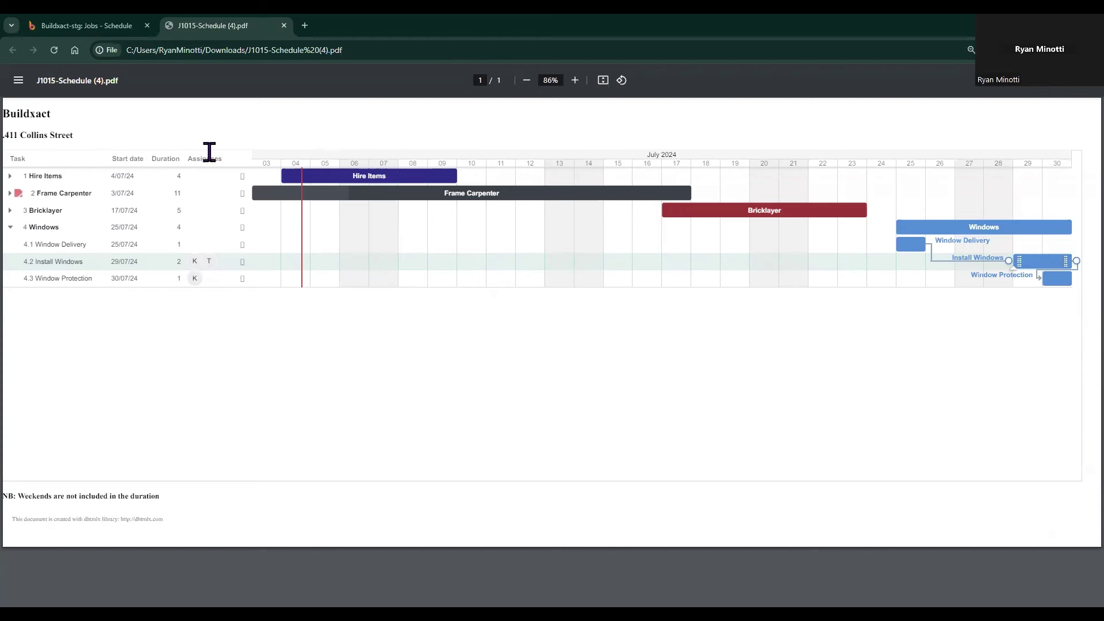
click(87, 25)
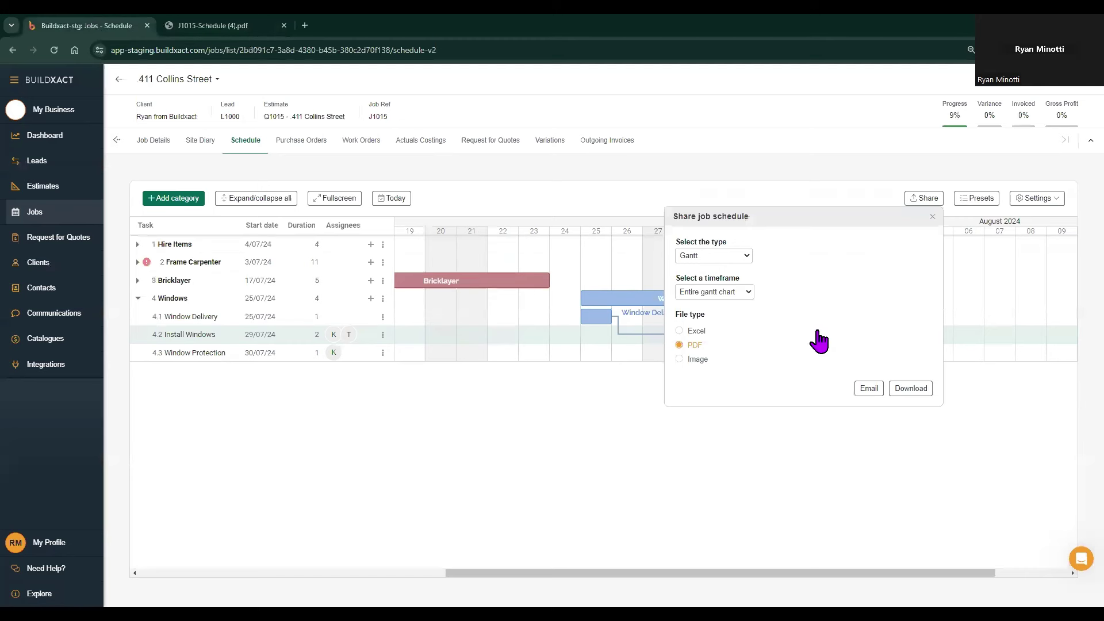
Step: Download the J1015 Job Task List as a PDF, view it in a new tab, then return to Buildxact
click(736, 256)
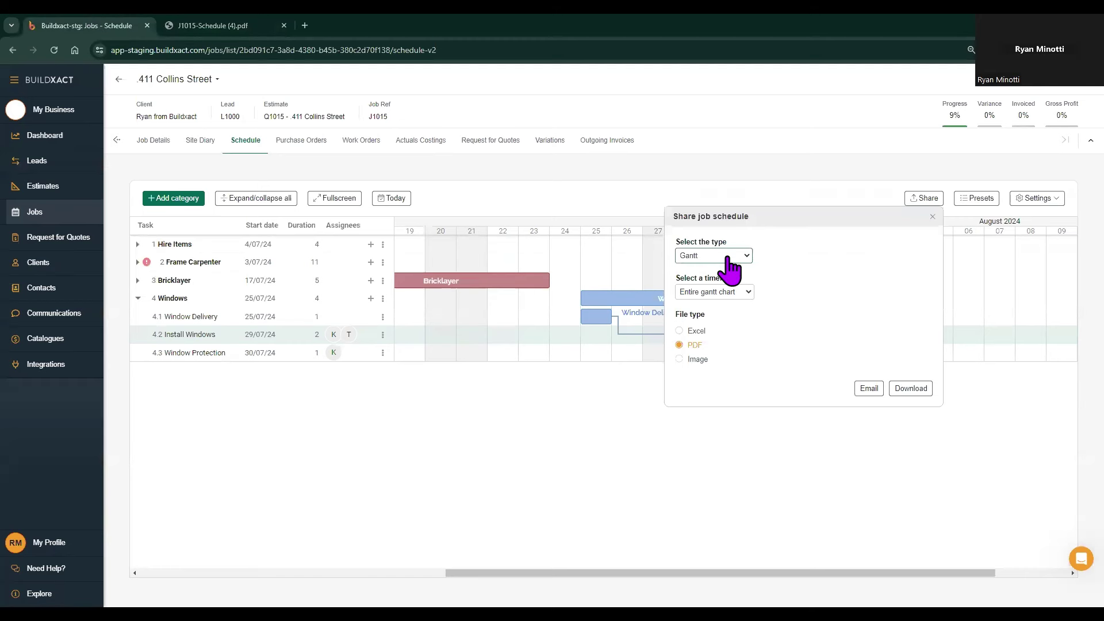
click(706, 278)
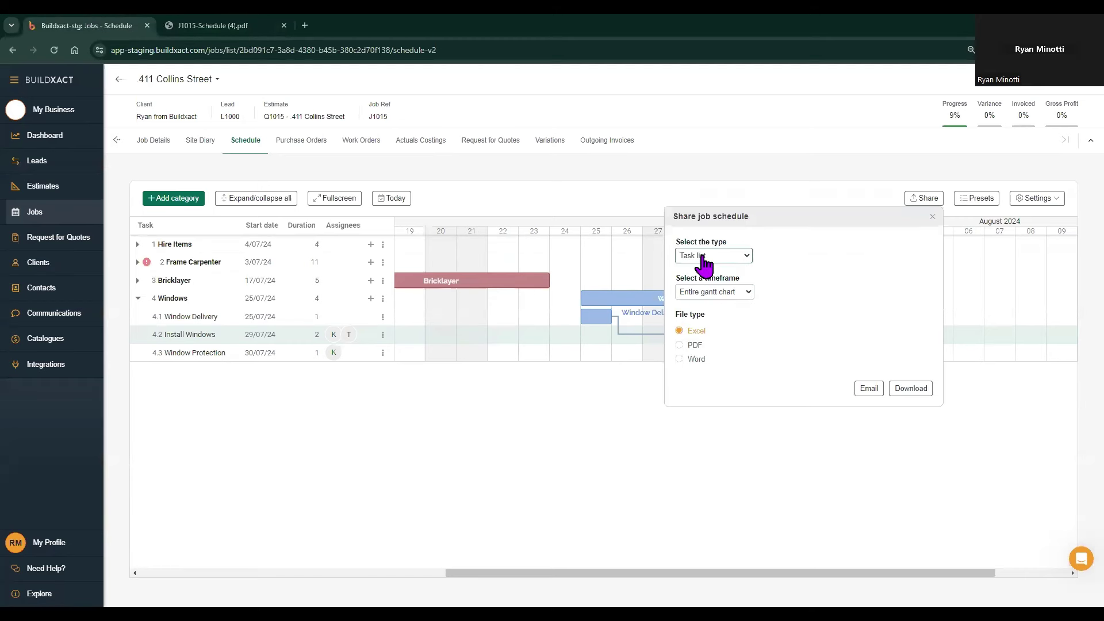
click(694, 345)
click(911, 388)
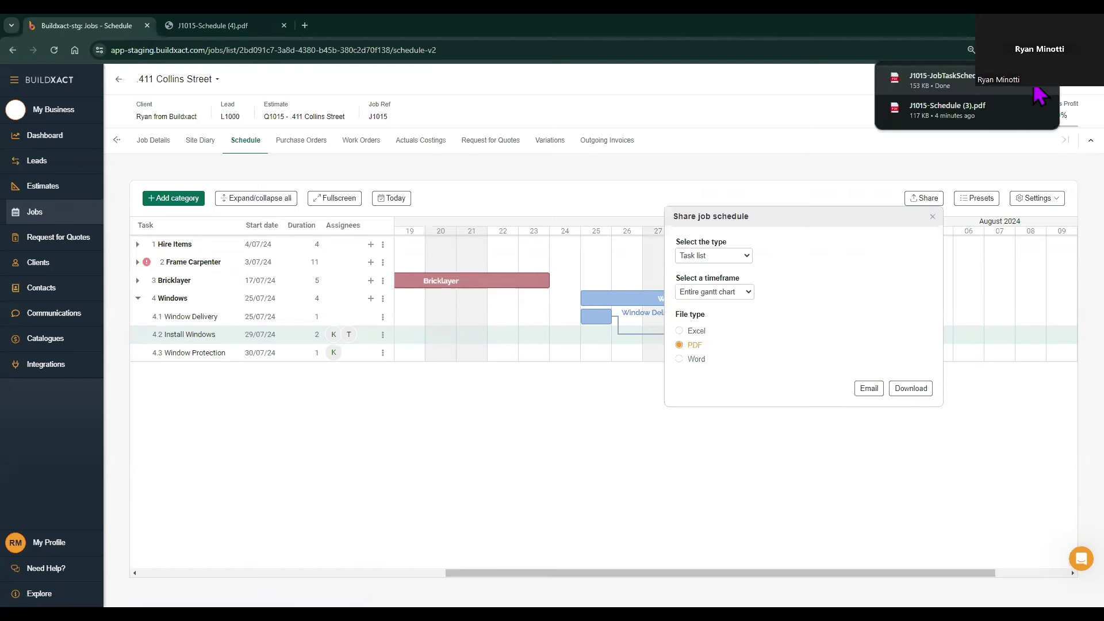
click(1044, 88)
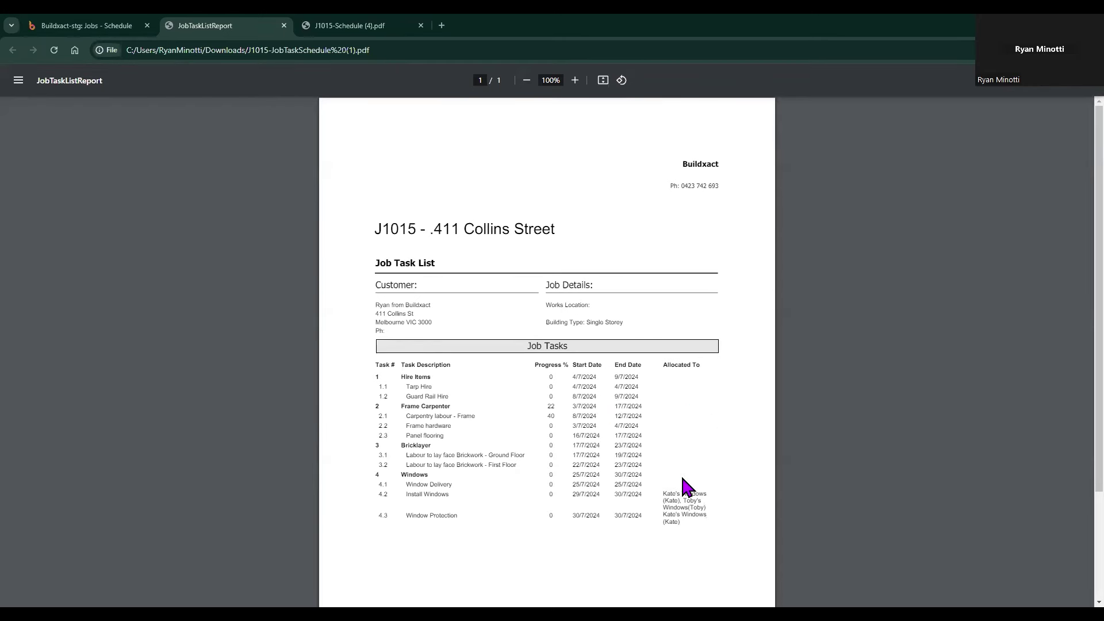
click(101, 26)
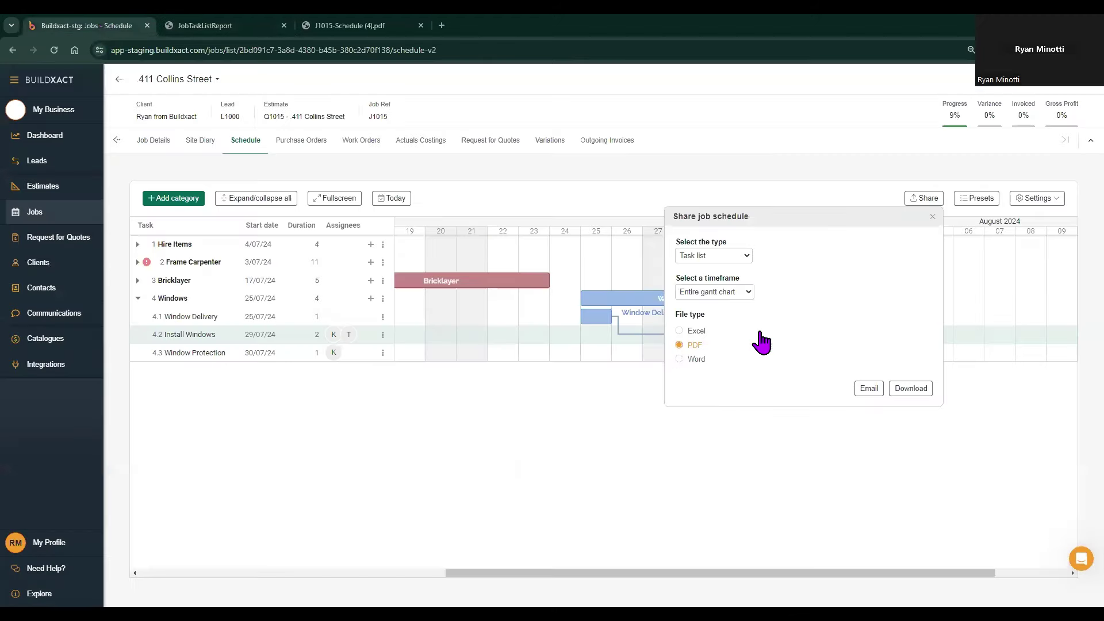
Step: Review the recipient and email message steps of the Share Schedule email, then close it without sending
click(868, 389)
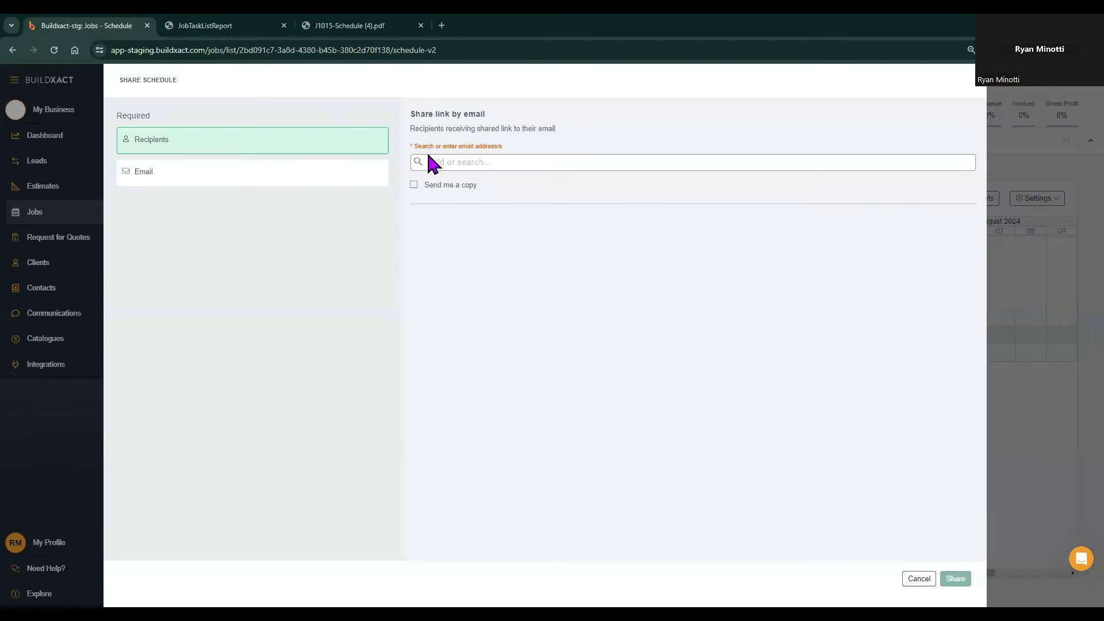
click(427, 162)
click(144, 172)
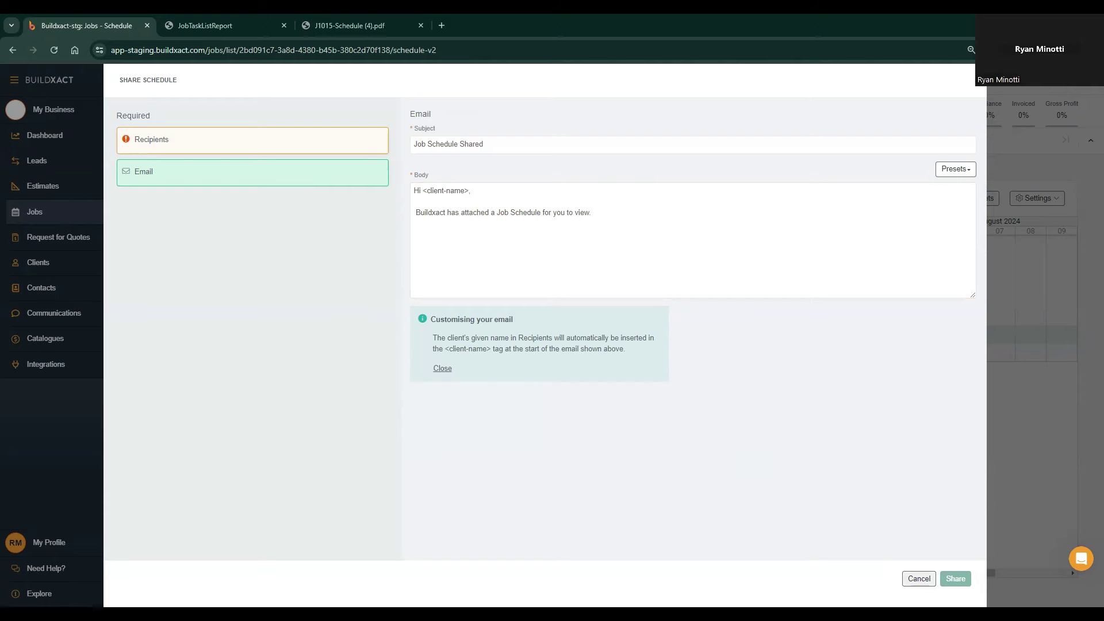
key(Escape)
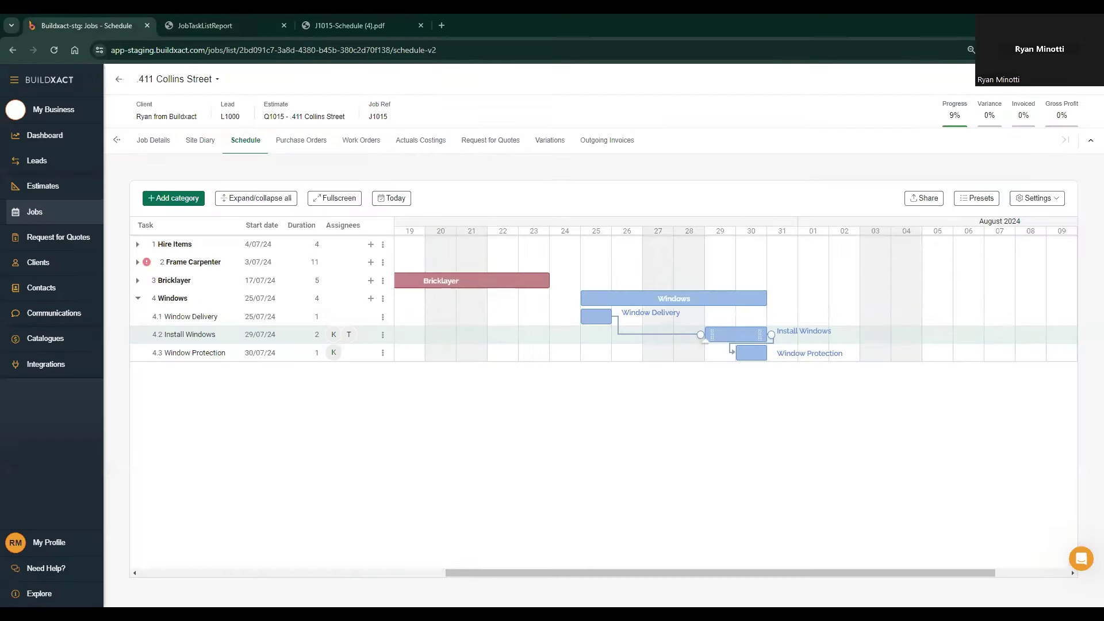